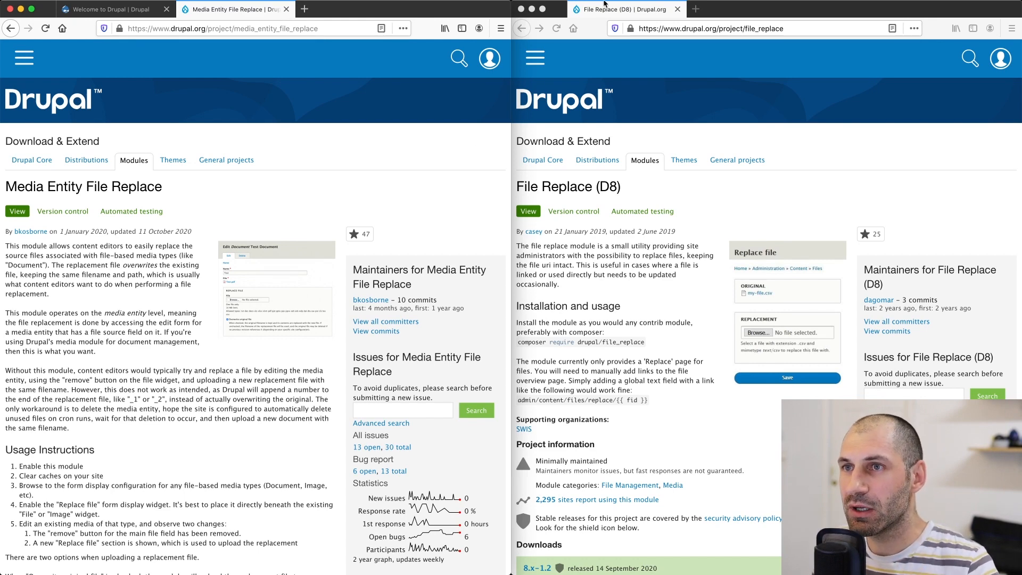
Merge the File Replace (D8) page into the first browser window, maximize that window and switch to the sandbox site's home page.
drag(612, 11, 340, 9)
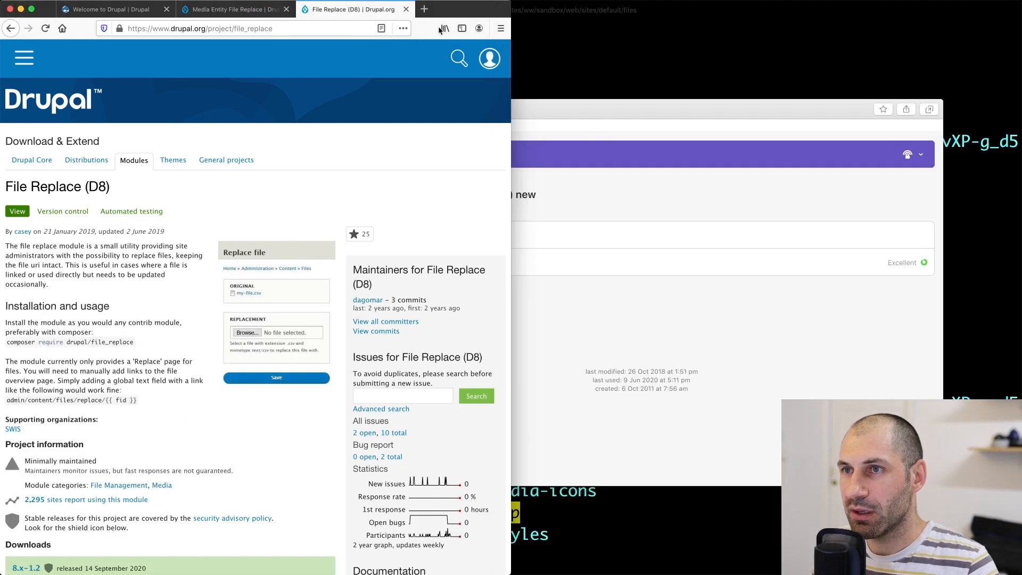
double_click(460, 9)
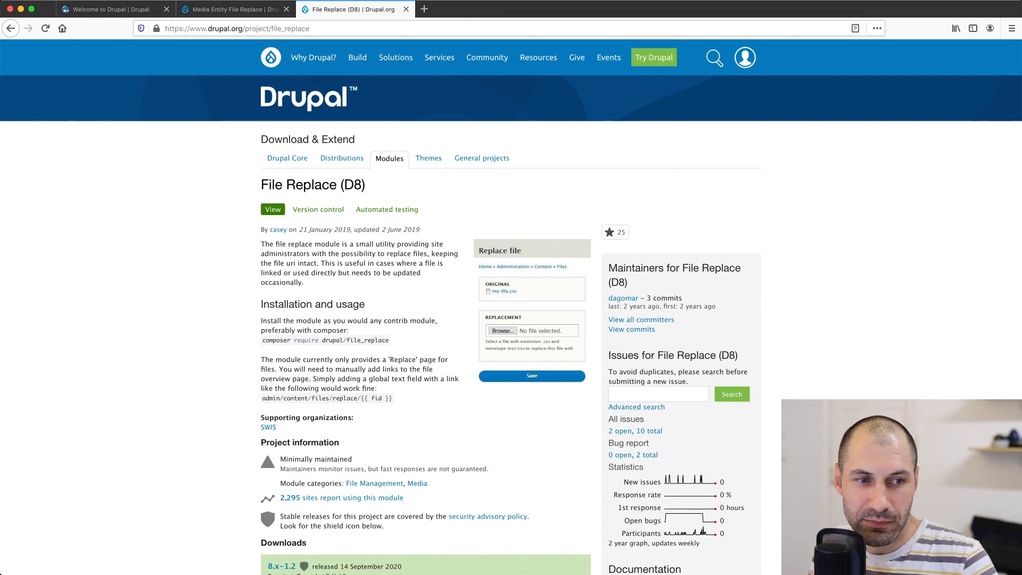
click(125, 12)
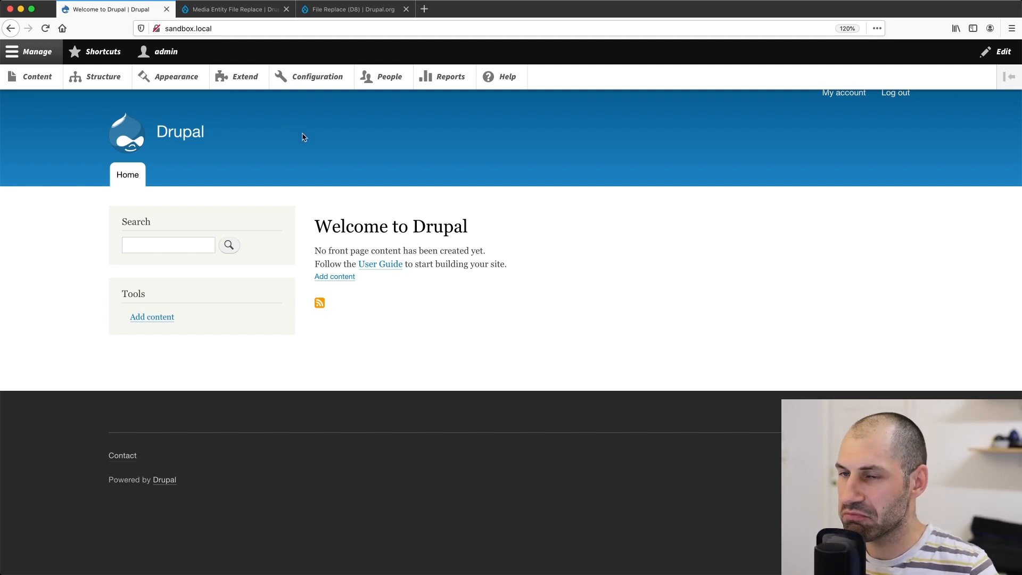
scroll(308, 142, up, 1)
scroll(307, 142, up, 1)
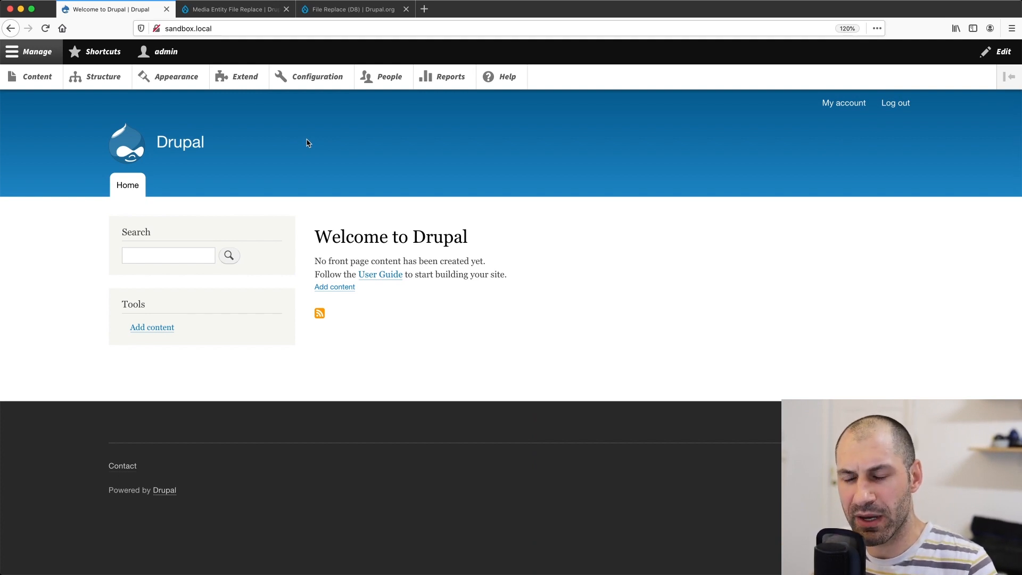
Filter the site's module list by "media" and install the core Media module.
click(34, 83)
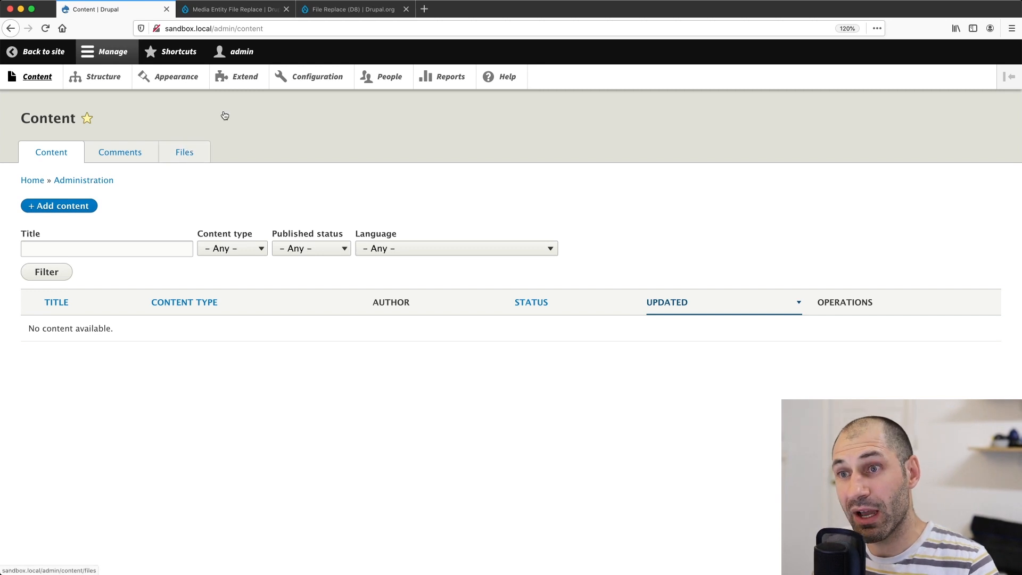
click(246, 79)
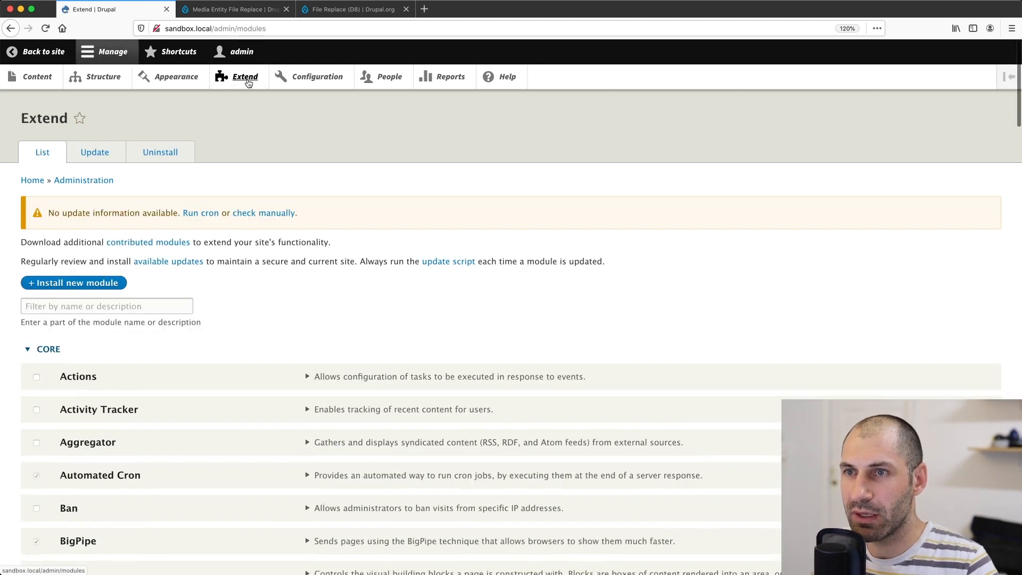
click(48, 307)
text(media)
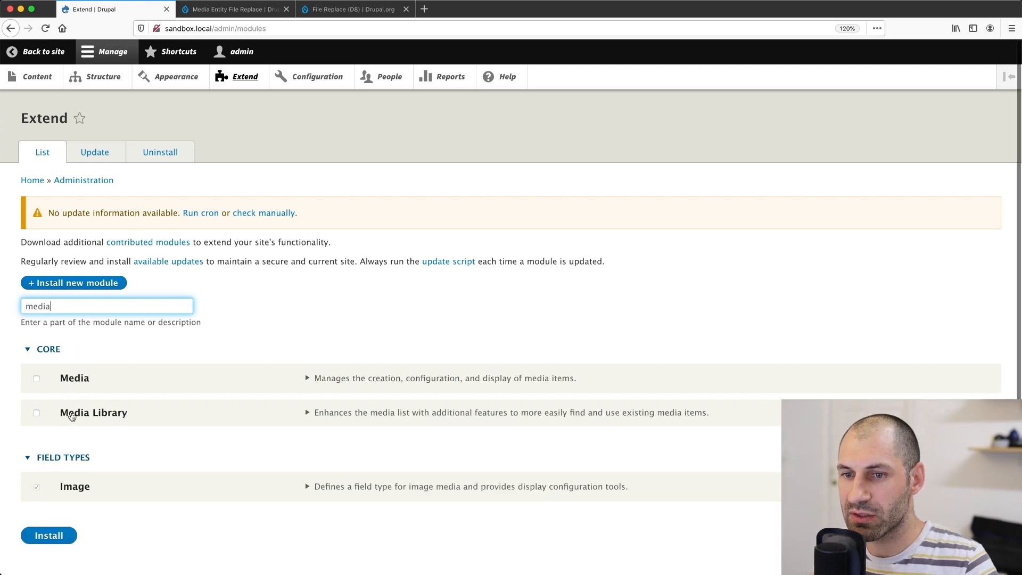
click(74, 380)
click(36, 542)
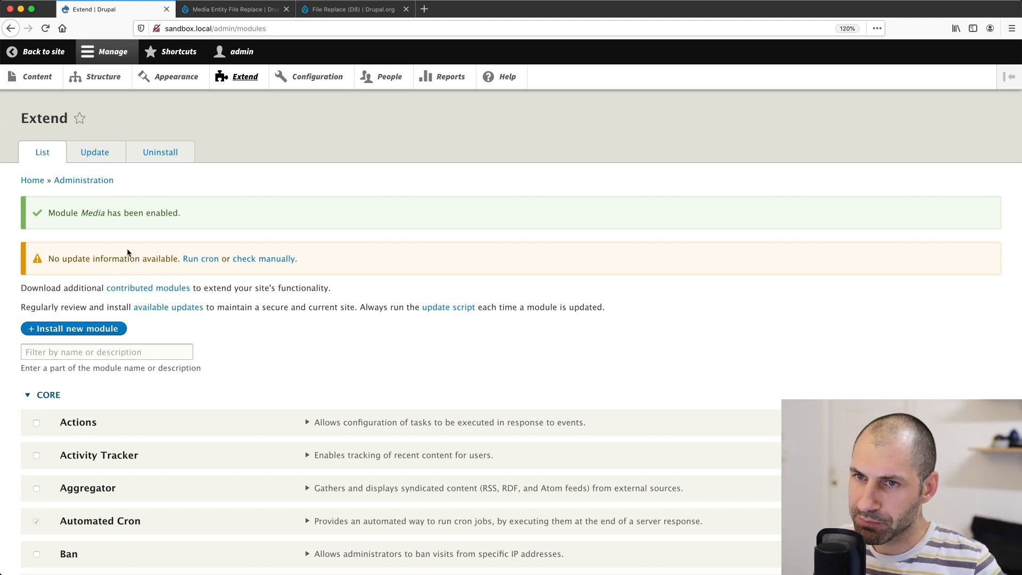
Start adding a new media item of type Document from the site's media overview.
click(42, 83)
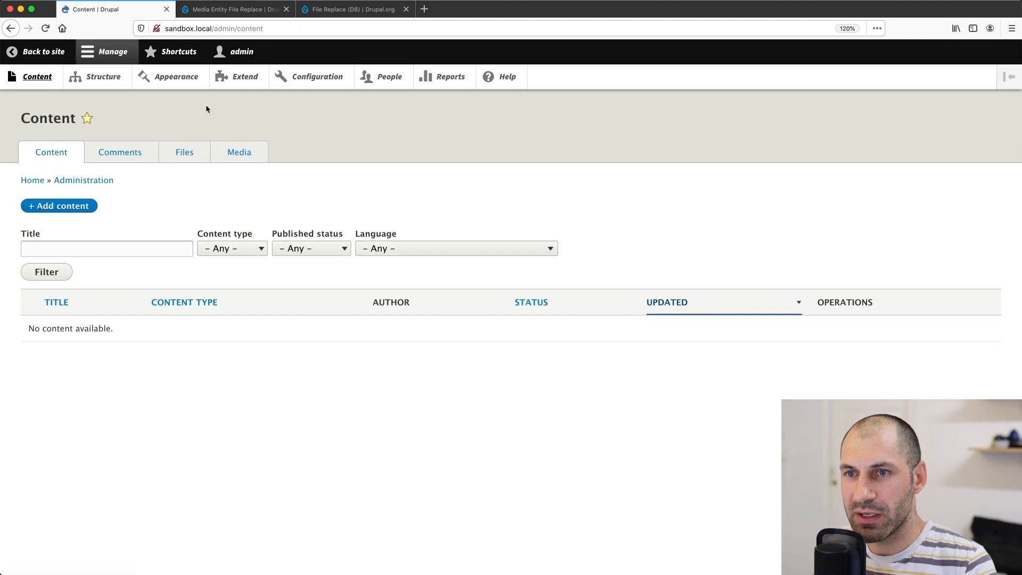
click(257, 158)
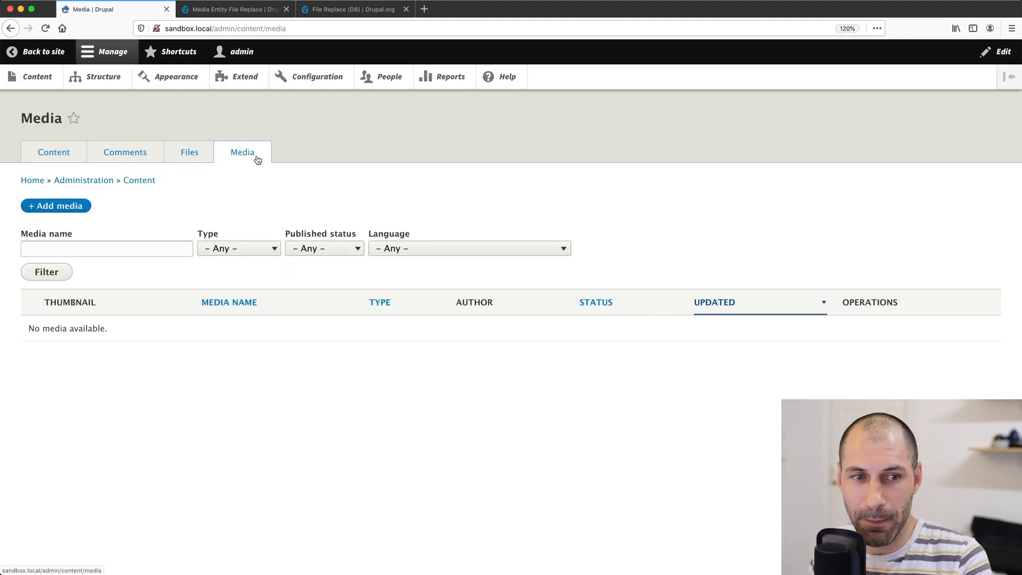
click(67, 212)
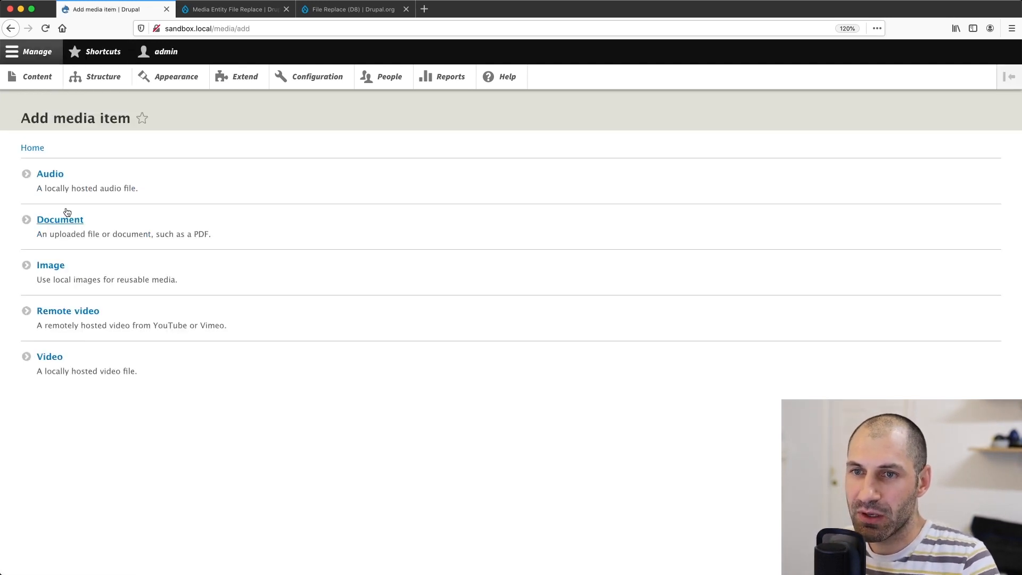
click(69, 221)
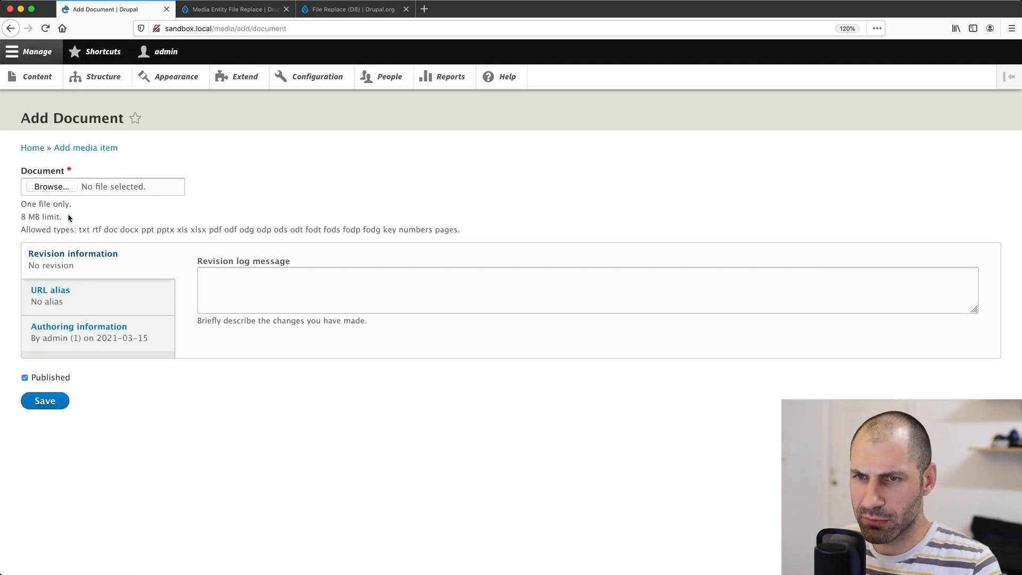
Examine the v1, v2 and v3 copies of user-document.pdf inside the user-document folder.
click(74, 185)
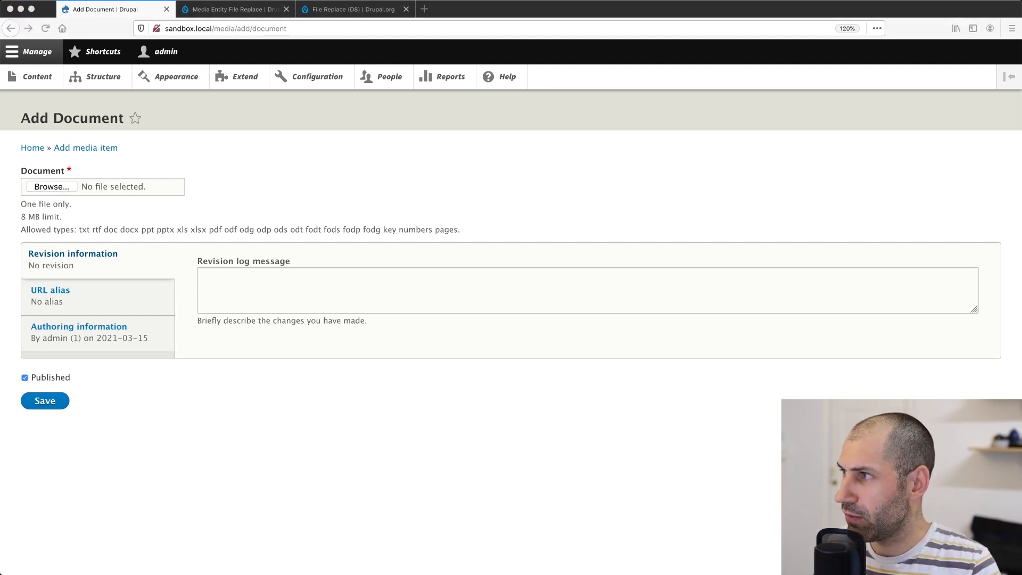
drag(442, 123, 539, 114)
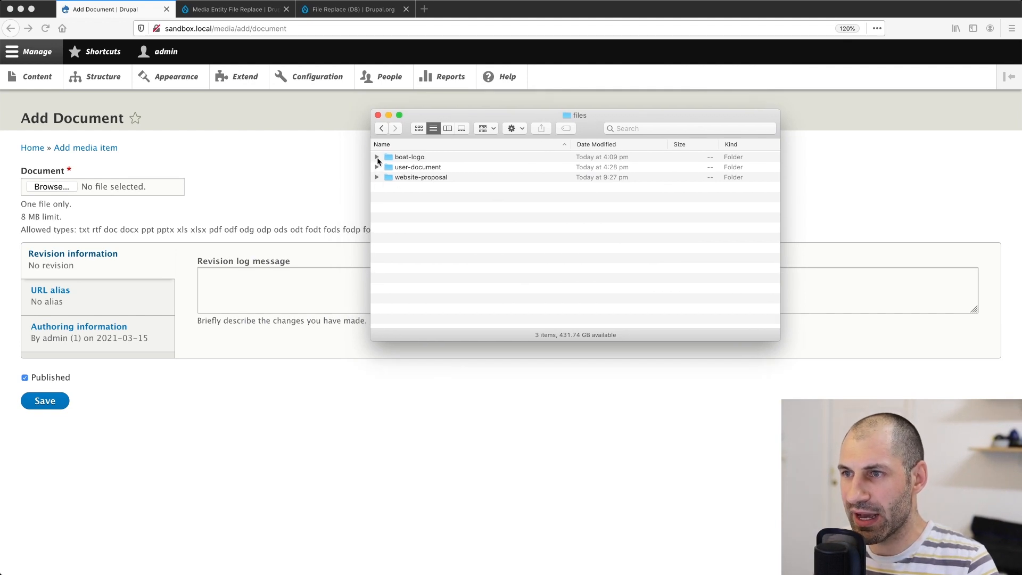
alt+click(377, 167)
click(429, 228)
click(428, 207)
click(428, 187)
click(427, 207)
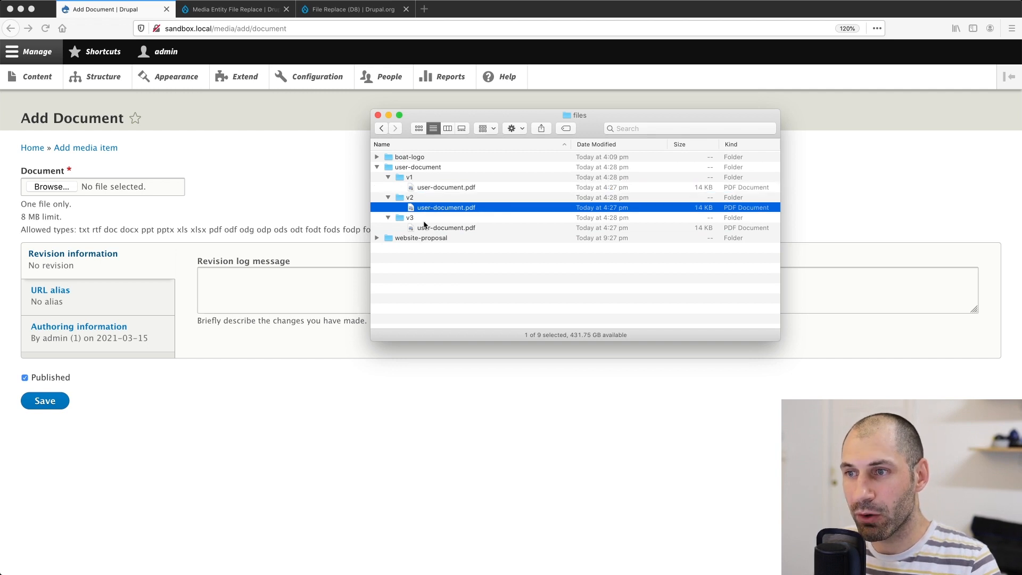
click(426, 228)
Upload user-document.pdf from the v1 folder as the document's file and save the media item.
click(388, 217)
click(388, 197)
drag(440, 188, 287, 184)
drag(433, 121, 1021, 79)
click(98, 411)
click(52, 357)
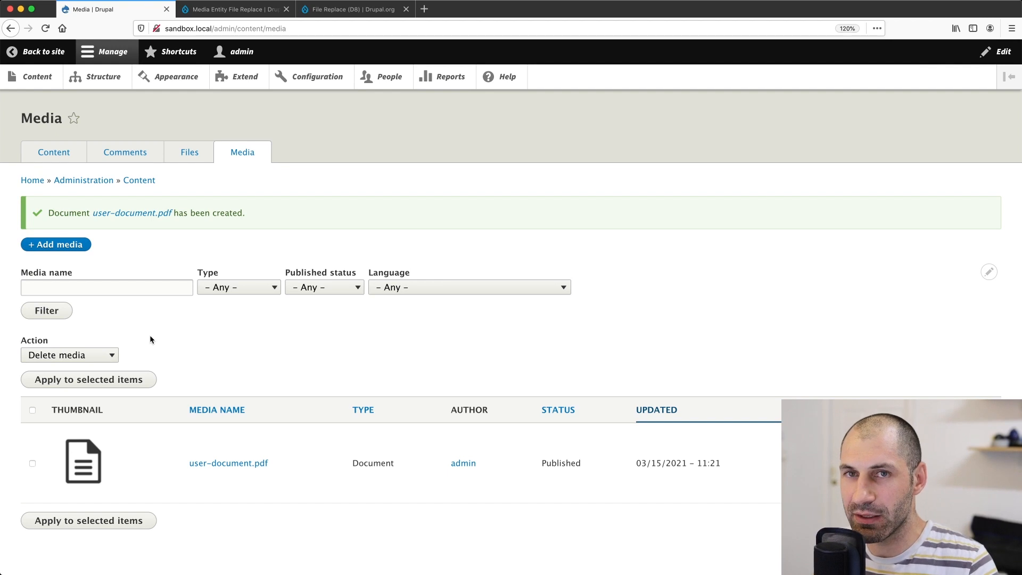
Open the user-document.pdf media item and view its PDF file in an enlarged separate window.
click(257, 463)
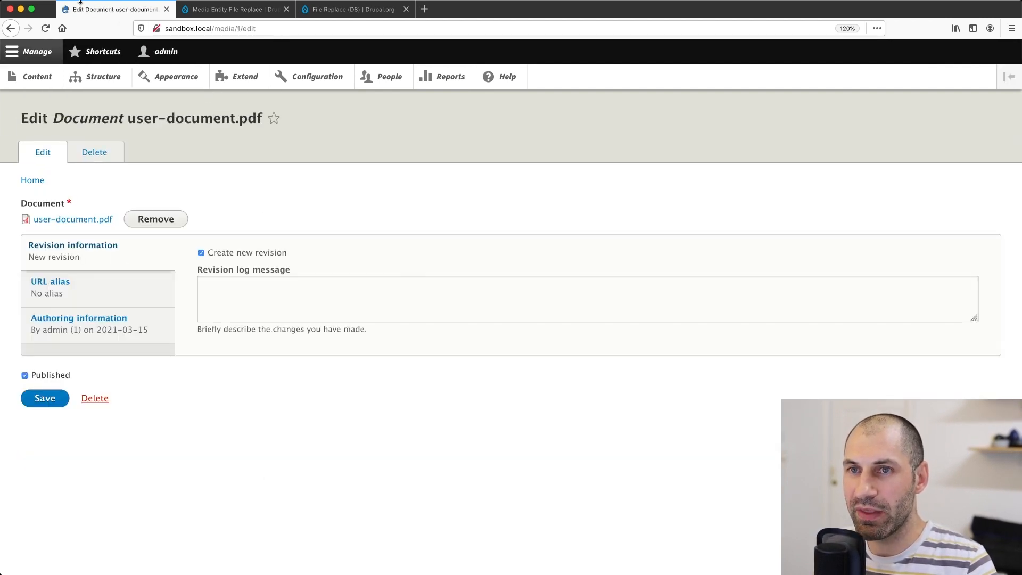
click(74, 222)
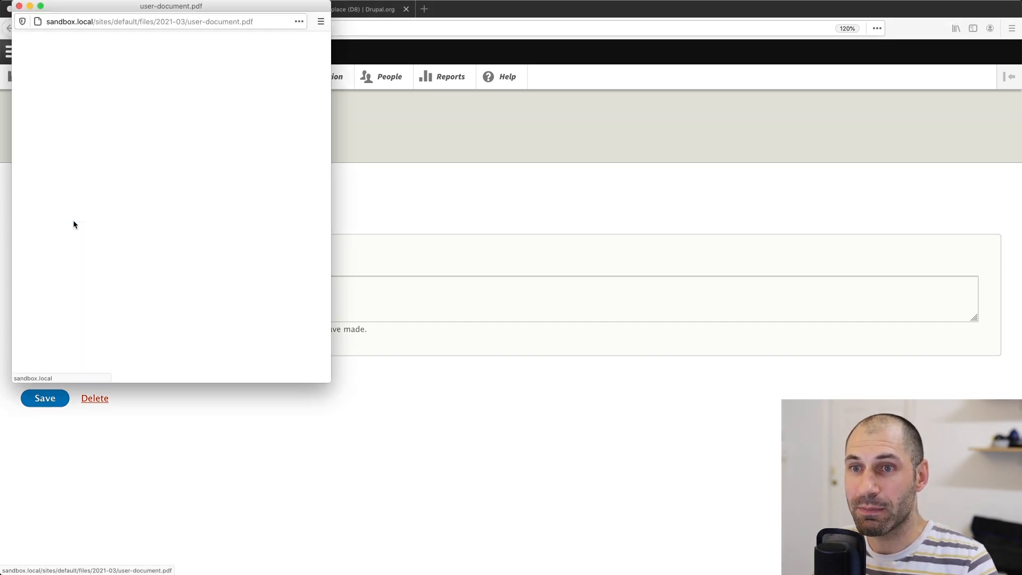
drag(258, 8, 340, 8)
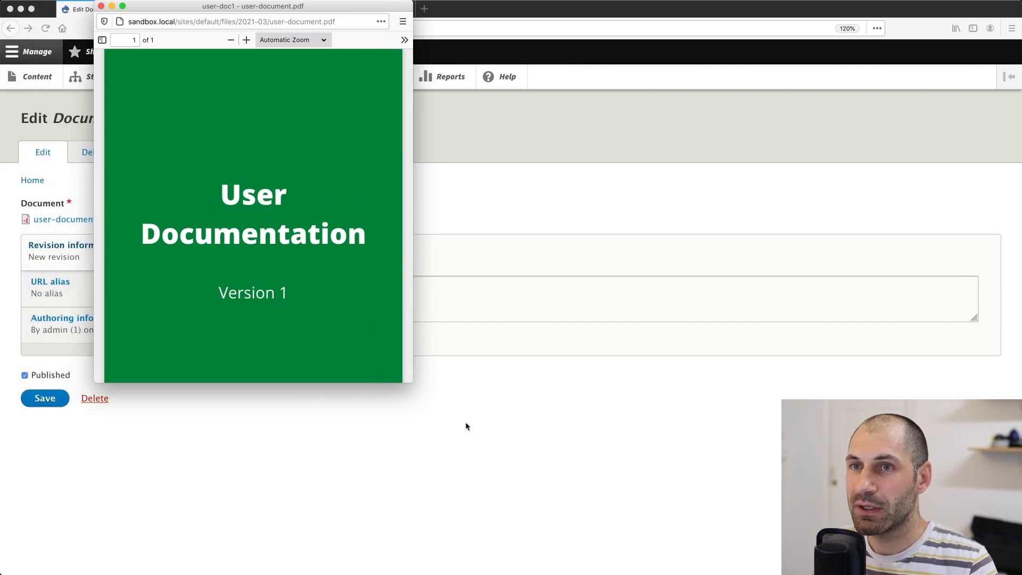
drag(410, 378, 682, 517)
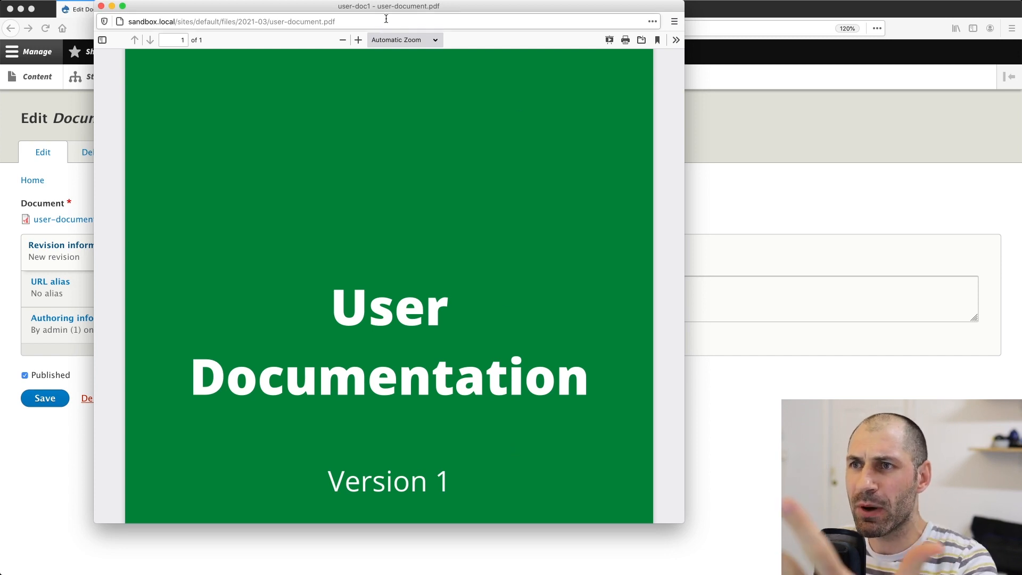
Examine the directory path and file name in the PDF's web address, and close the PDF window.
drag(367, 21, 255, 22)
click(219, 23)
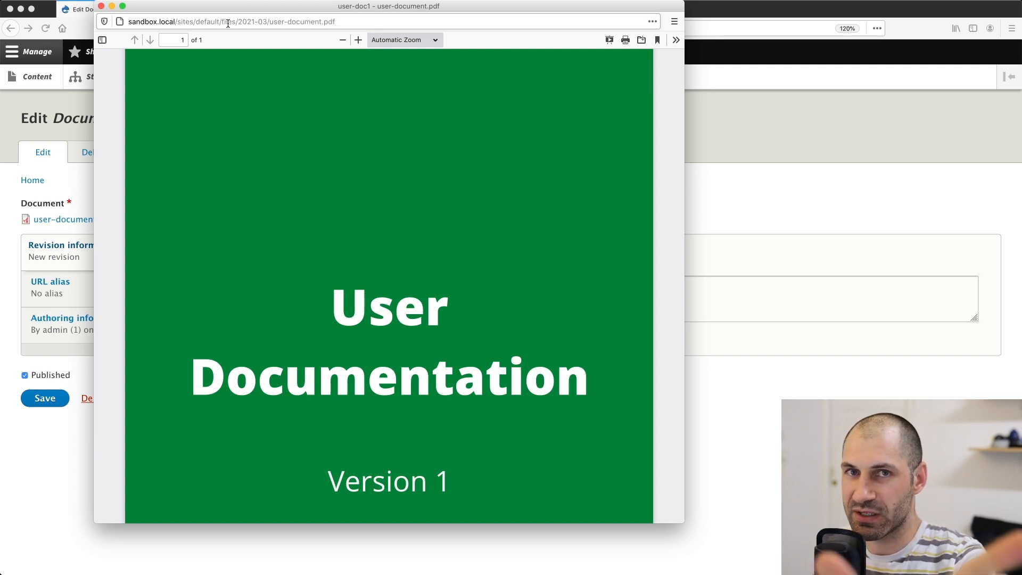
drag(238, 22, 403, 23)
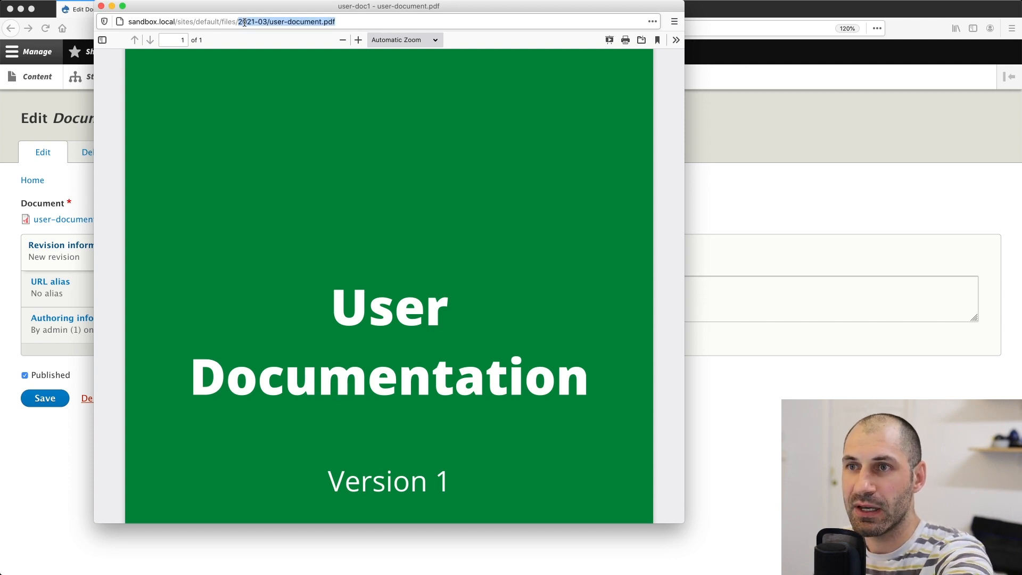
click(264, 22)
drag(269, 23, 372, 25)
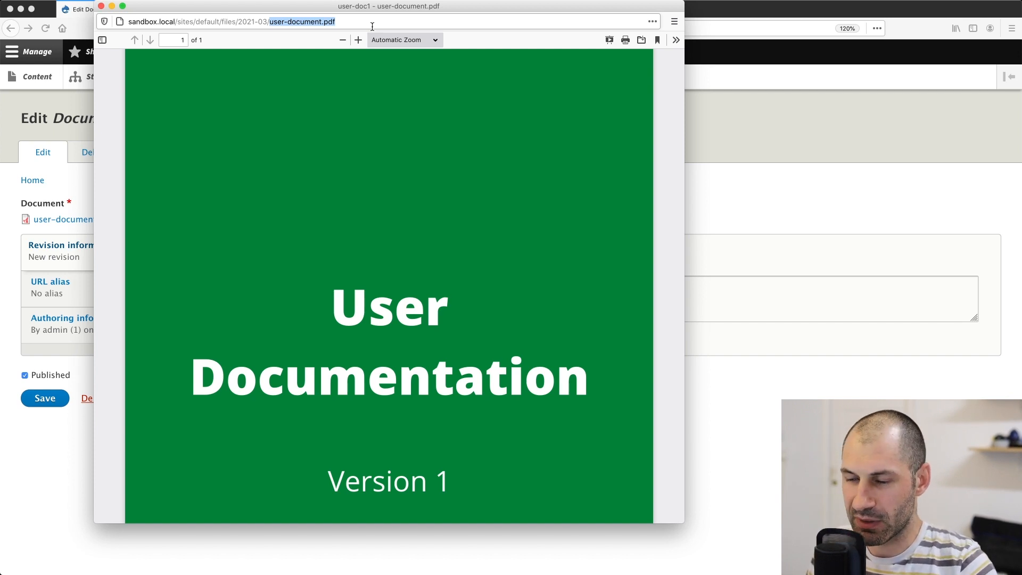
key(super+equal)
key(super+equal)
key(super+minus)
key(super+minus)
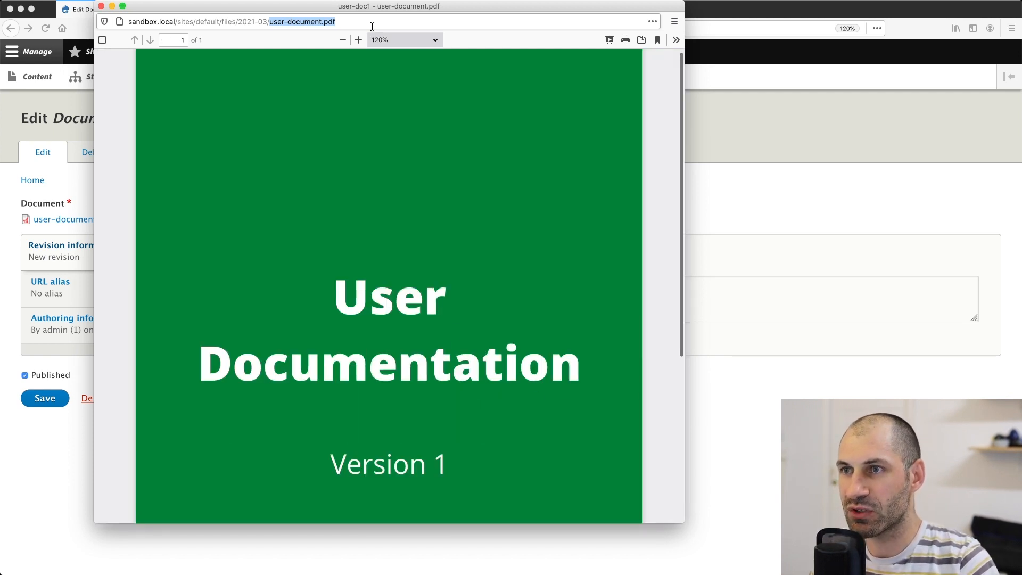
click(282, 24)
drag(270, 23, 322, 23)
click(288, 22)
click(333, 22)
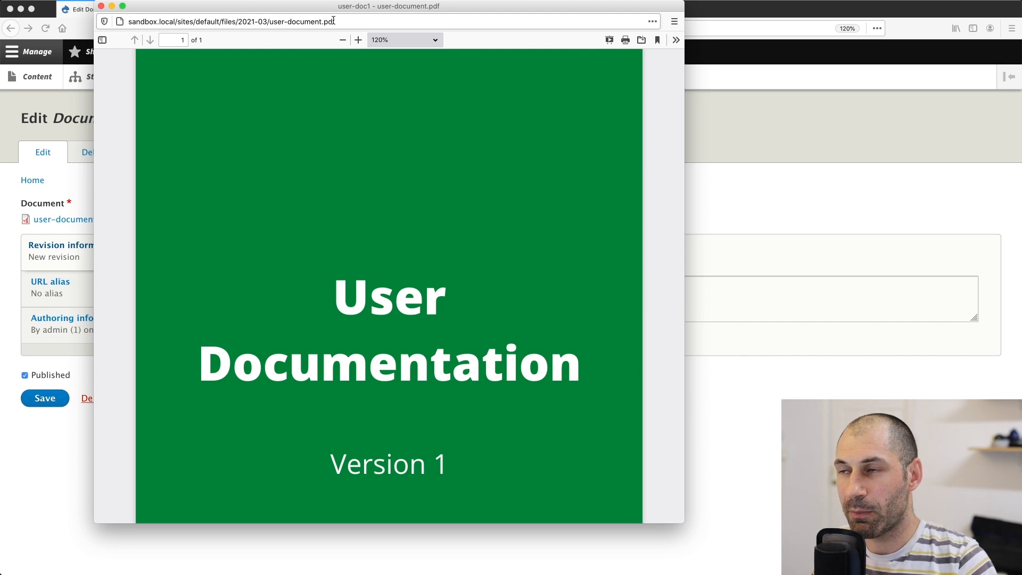
triple_click(361, 20)
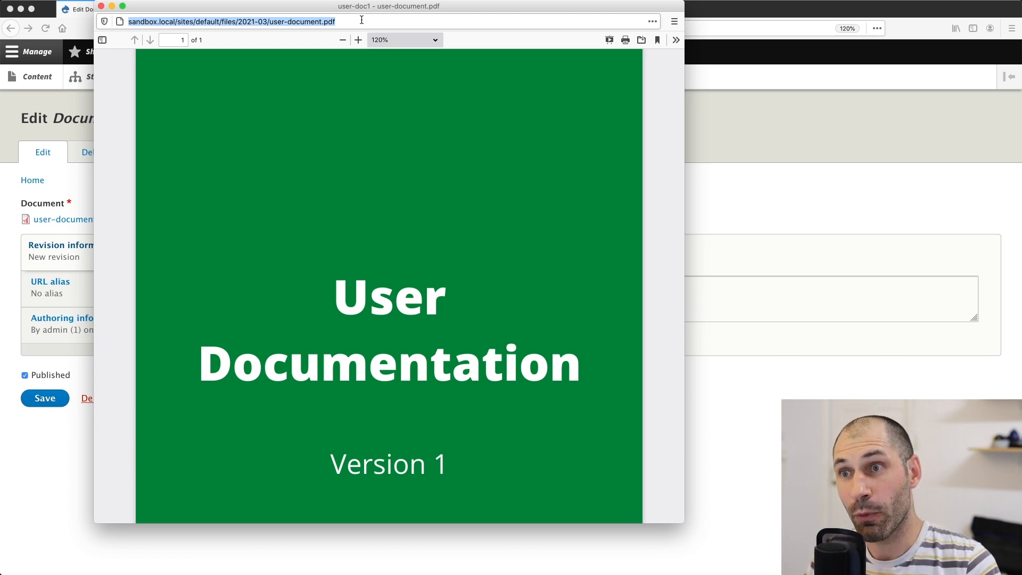
click(101, 6)
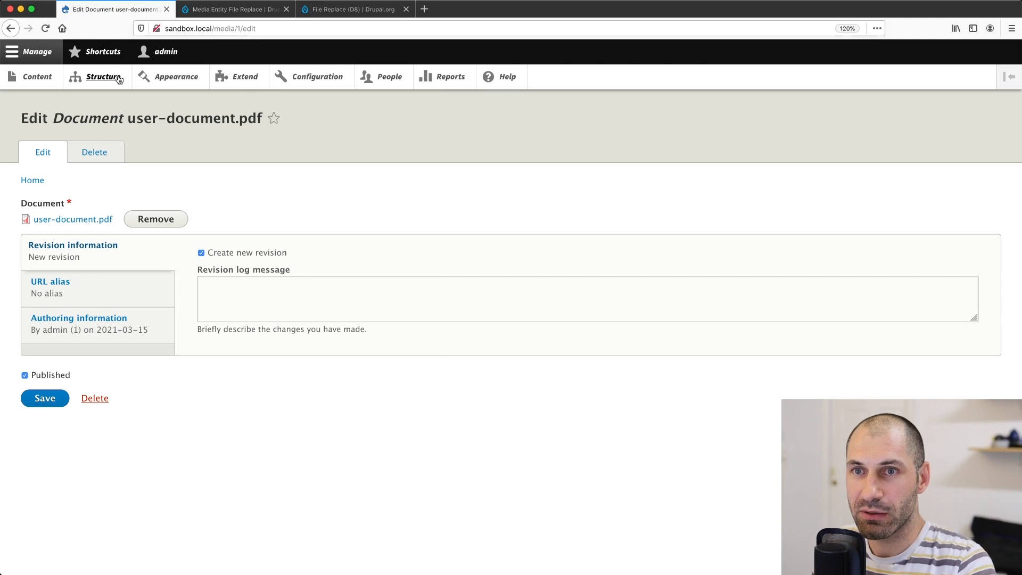
Reopen the user-document.pdf media item for editing and remove its attached file.
click(251, 28)
key(Return)
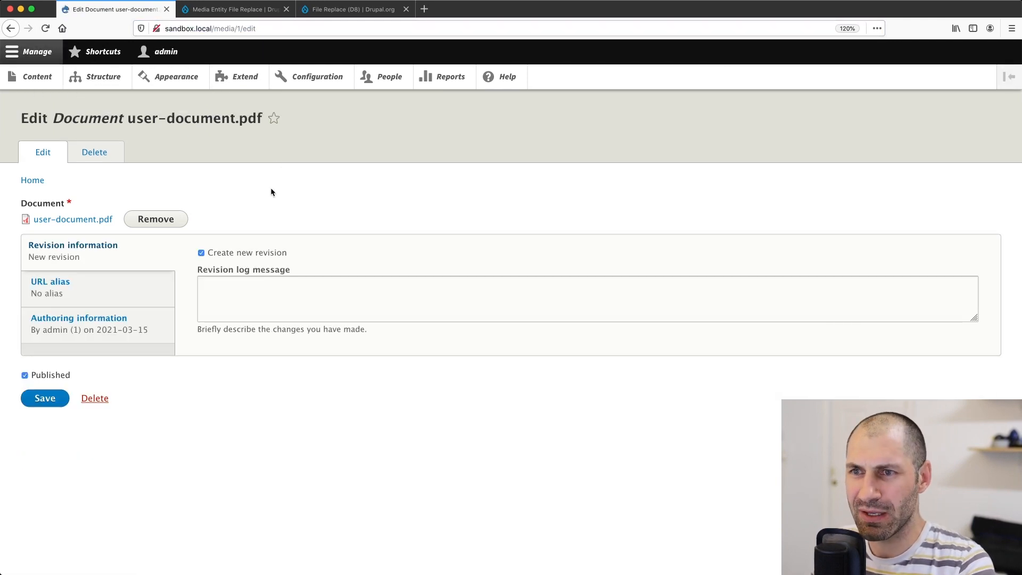
click(37, 76)
click(237, 153)
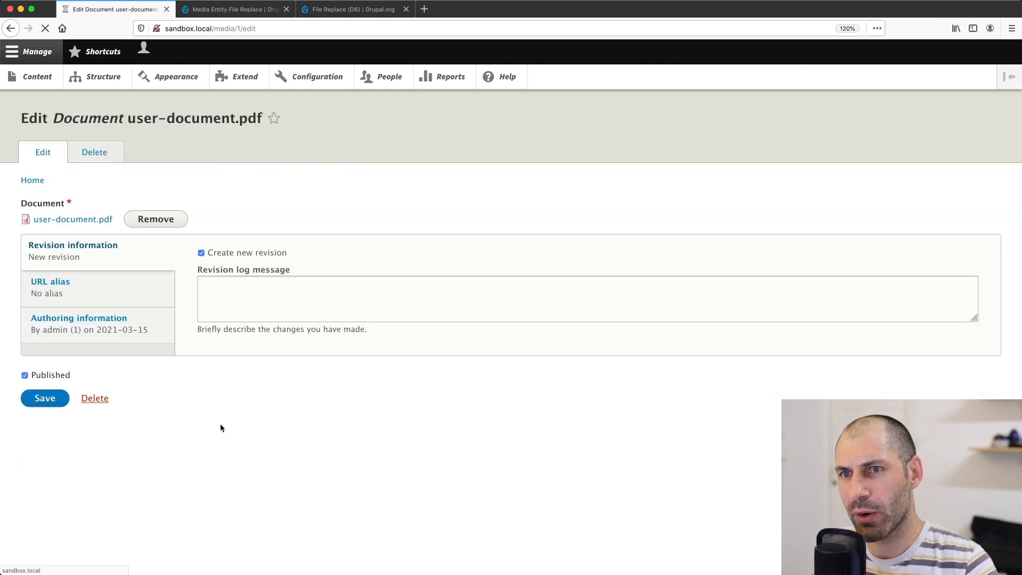
click(167, 220)
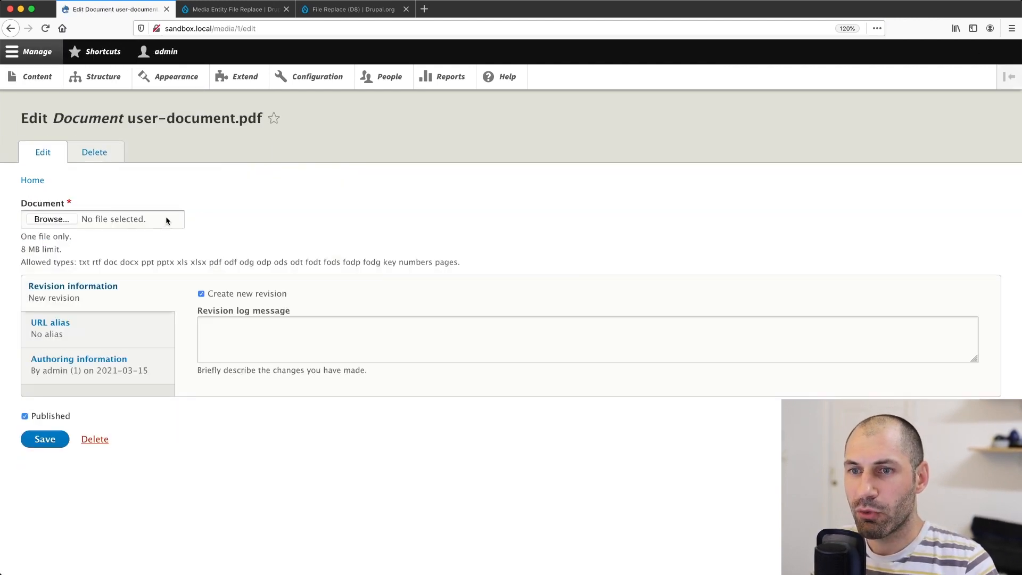
Upload user-document.pdf from the v2 folder as the replacement file and check the uploaded file's name.
click(52, 219)
drag(405, 138, 365, 136)
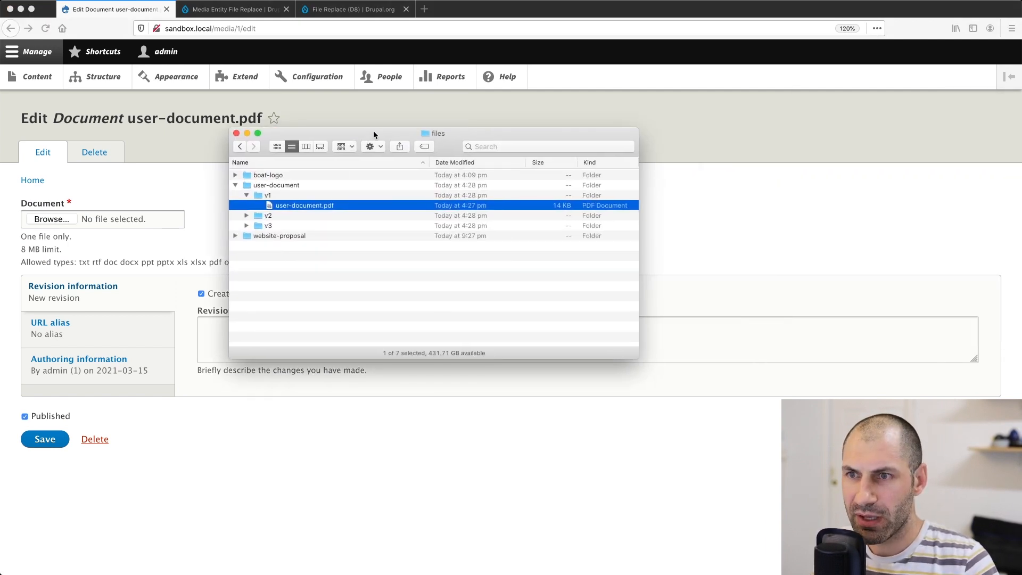
click(247, 215)
click(288, 227)
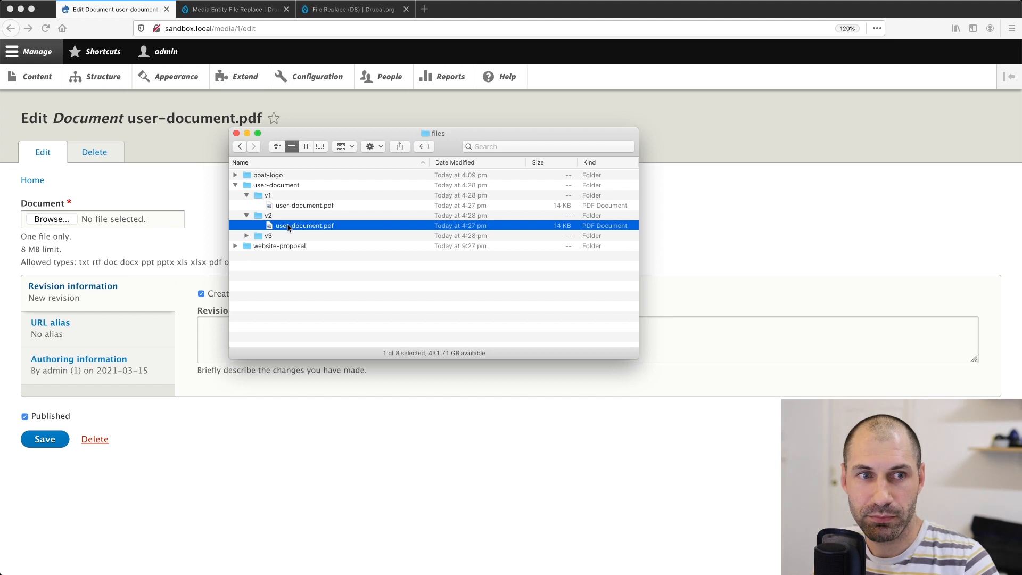
drag(288, 228, 62, 223)
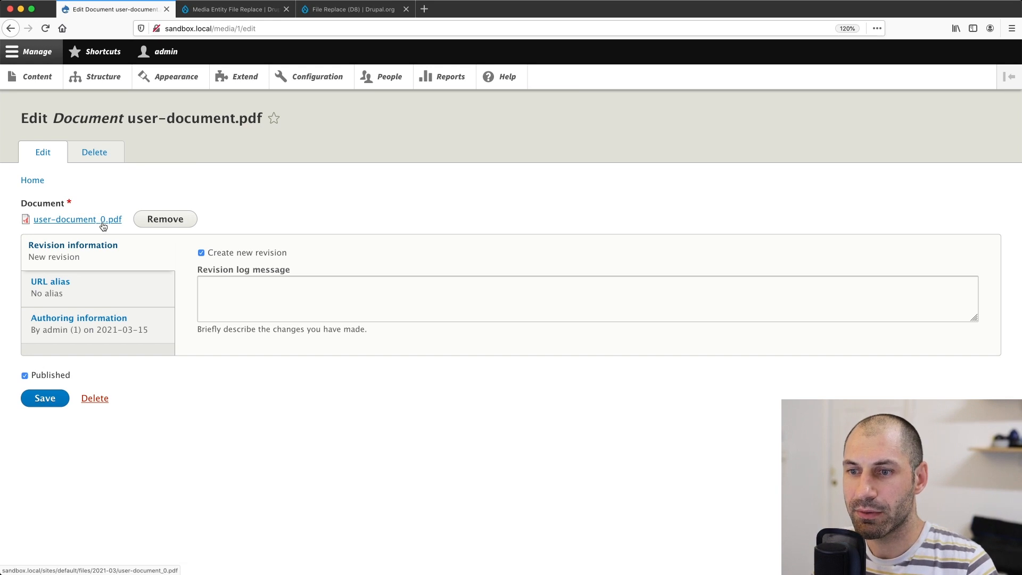
drag(123, 220, 24, 220)
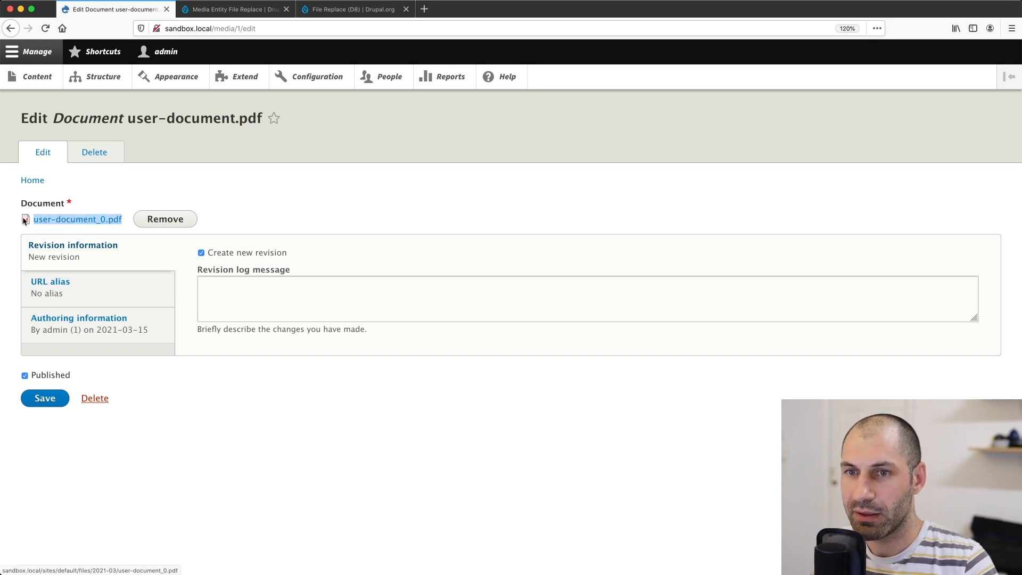
click(303, 228)
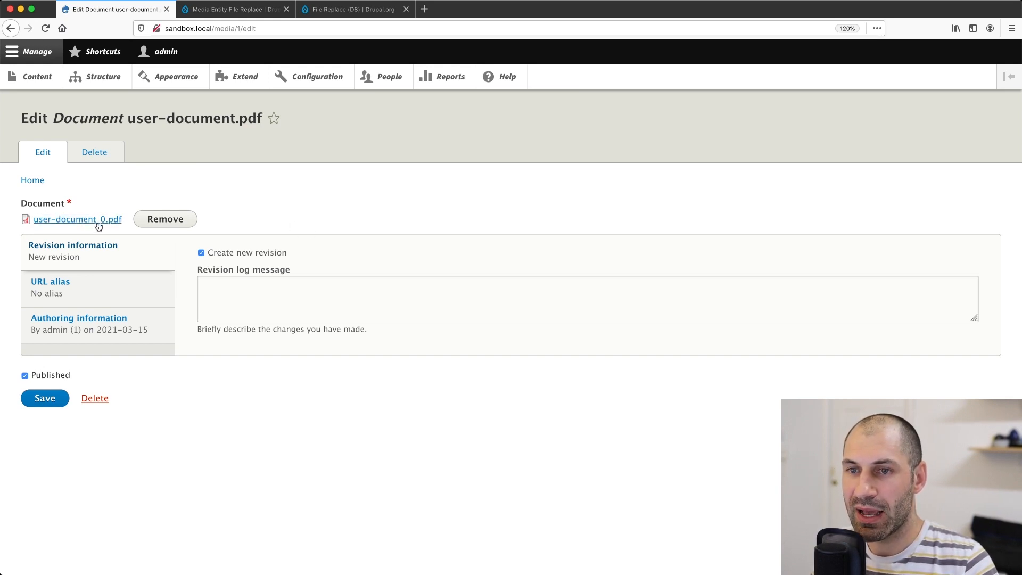
Save the document media item, reopen it and view its attached user-document_0.pdf in an enlarged window.
click(46, 402)
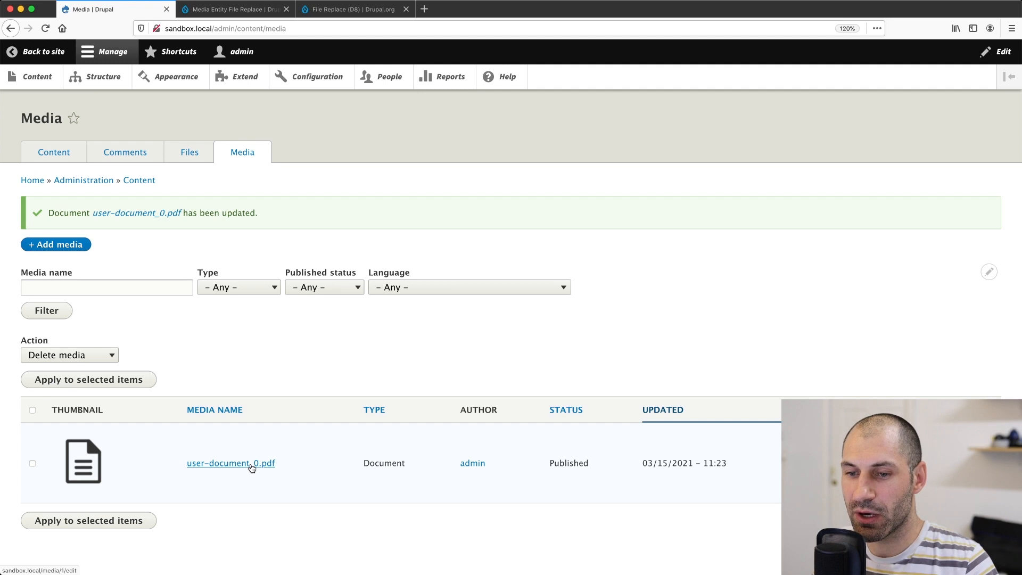
click(252, 464)
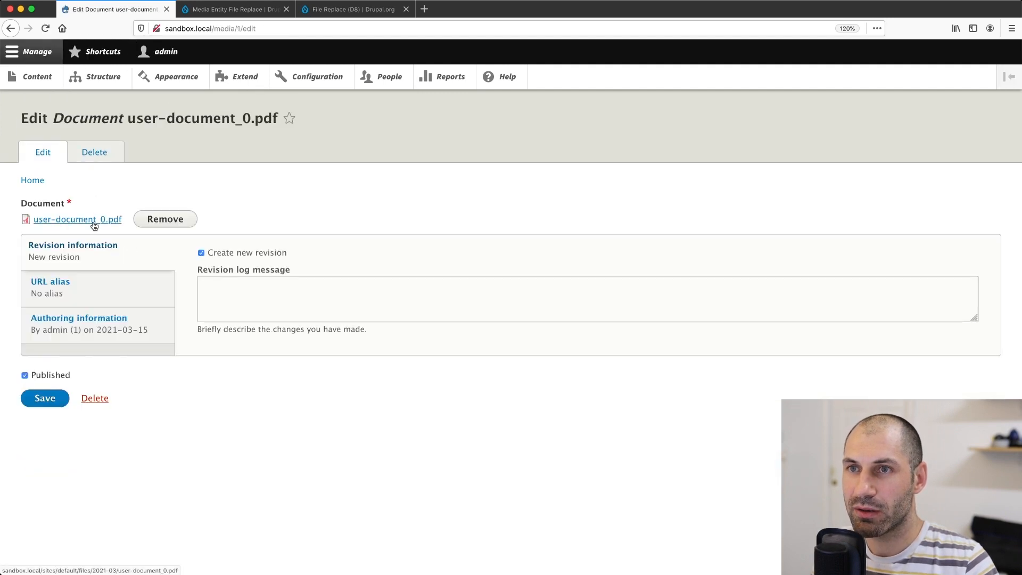
click(92, 221)
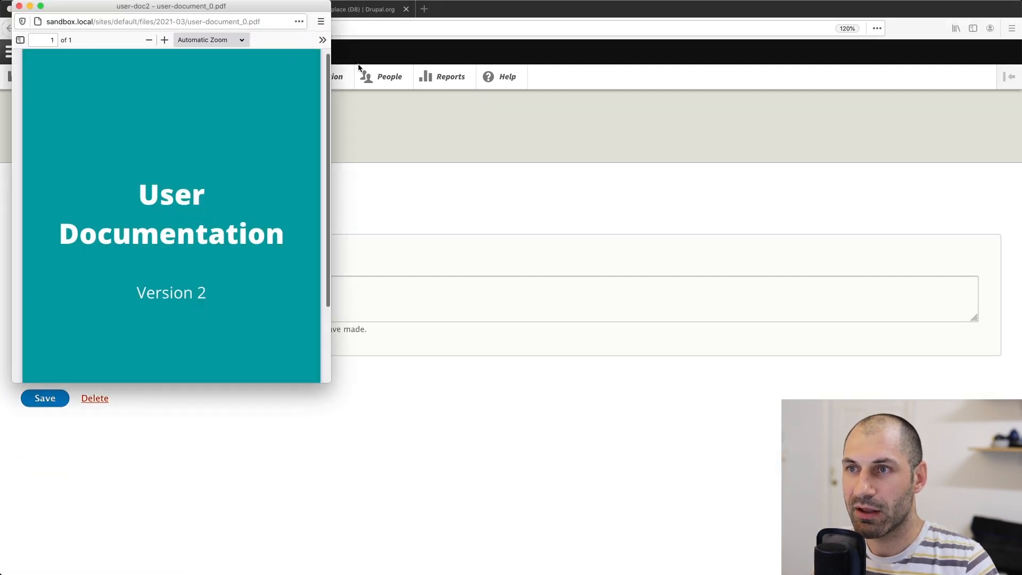
drag(329, 68, 512, 64)
scroll(244, 110, down, 3)
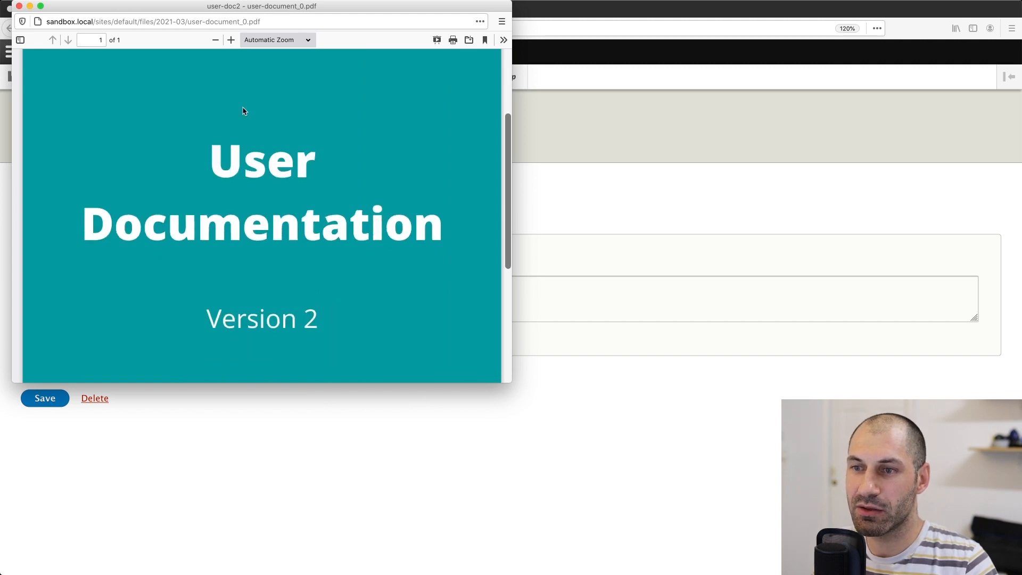
Examine the version text in the PDF and the file name in its web address, and close the PDF window.
drag(205, 317, 339, 326)
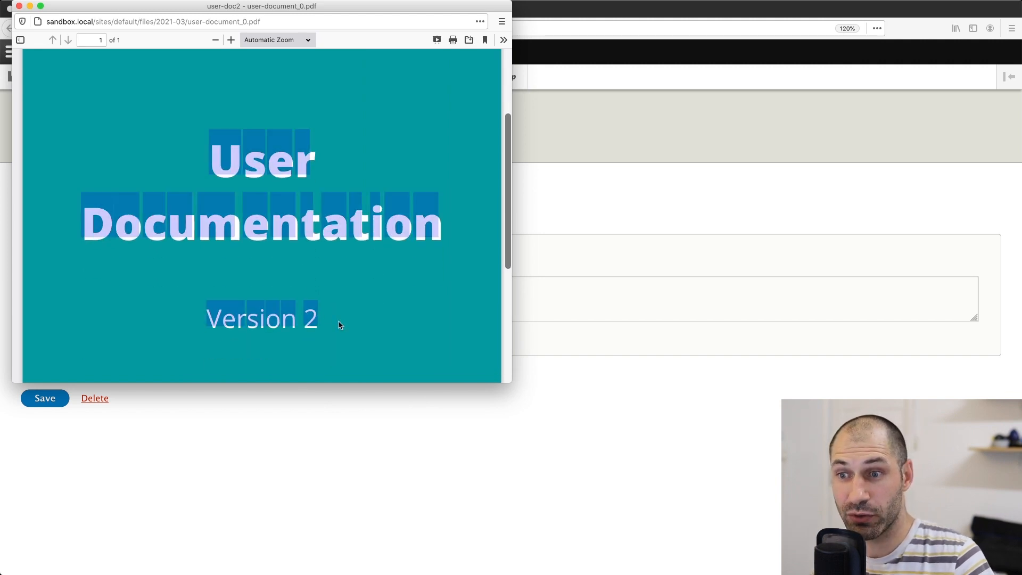
click(339, 325)
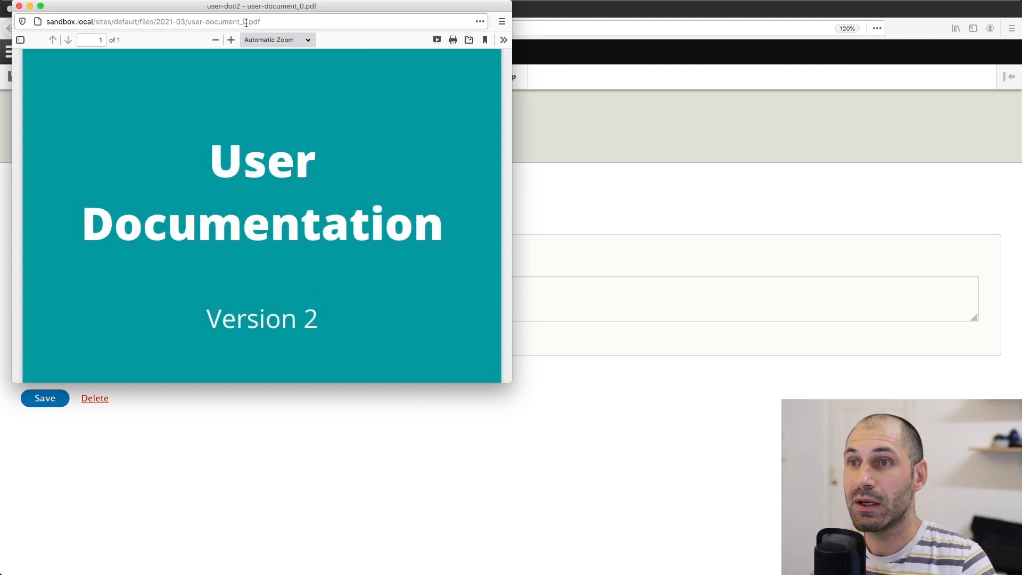
drag(260, 22, 187, 22)
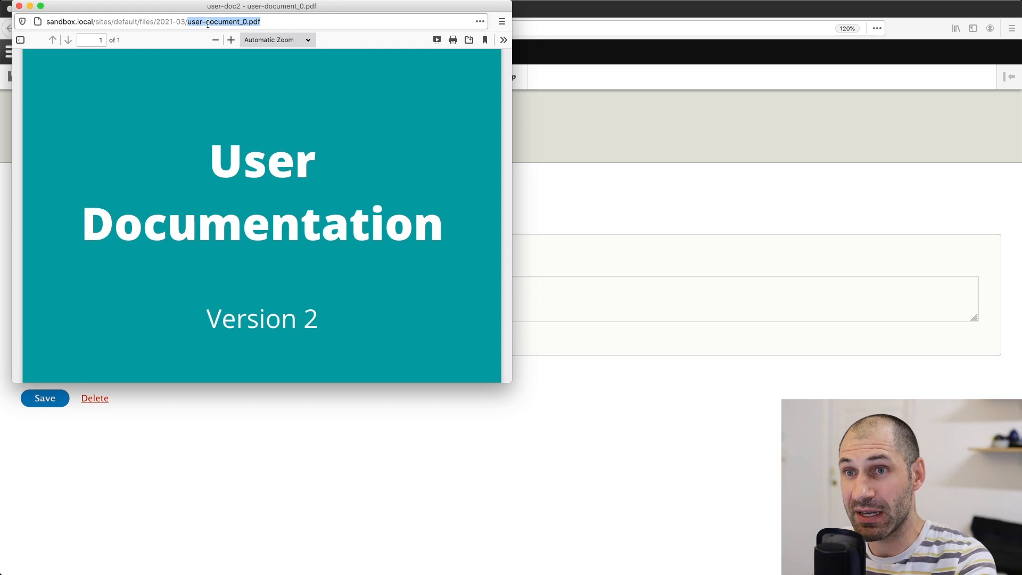
click(209, 23)
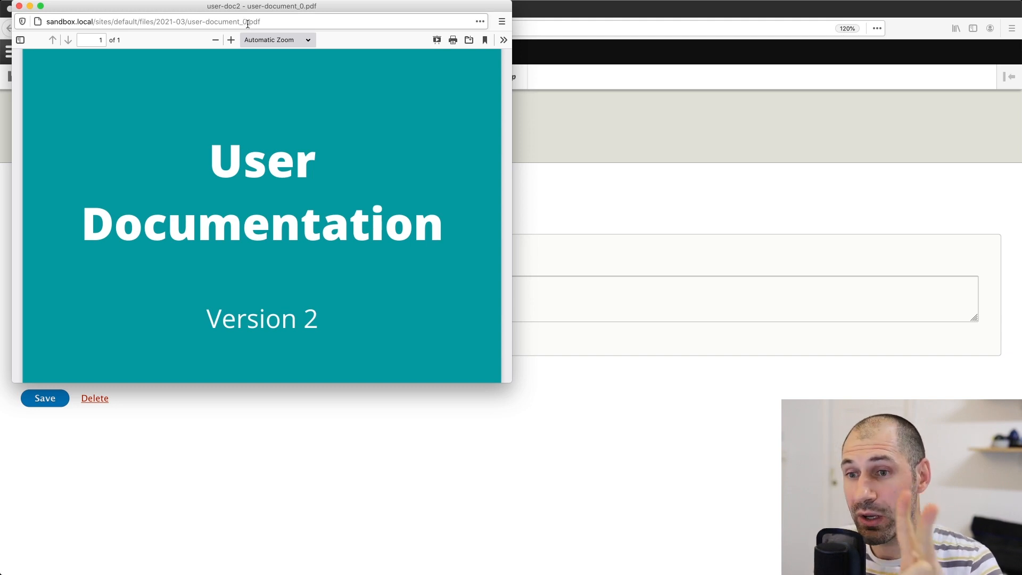
click(19, 5)
Copy the machine name media_entity_file_replace from the web address of the Media Entity File Replace project page.
click(195, 10)
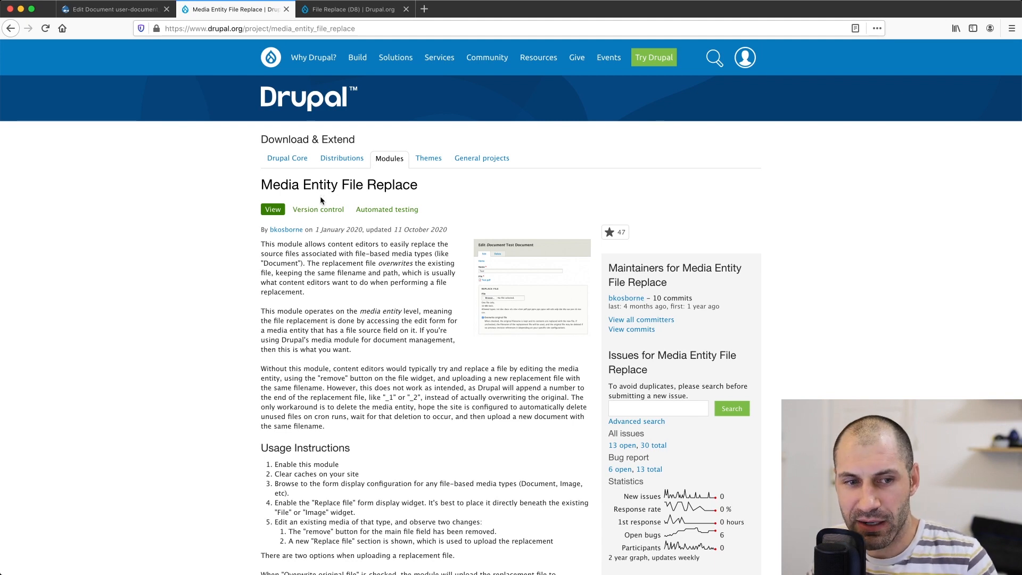
double_click(343, 28)
key(super+c)
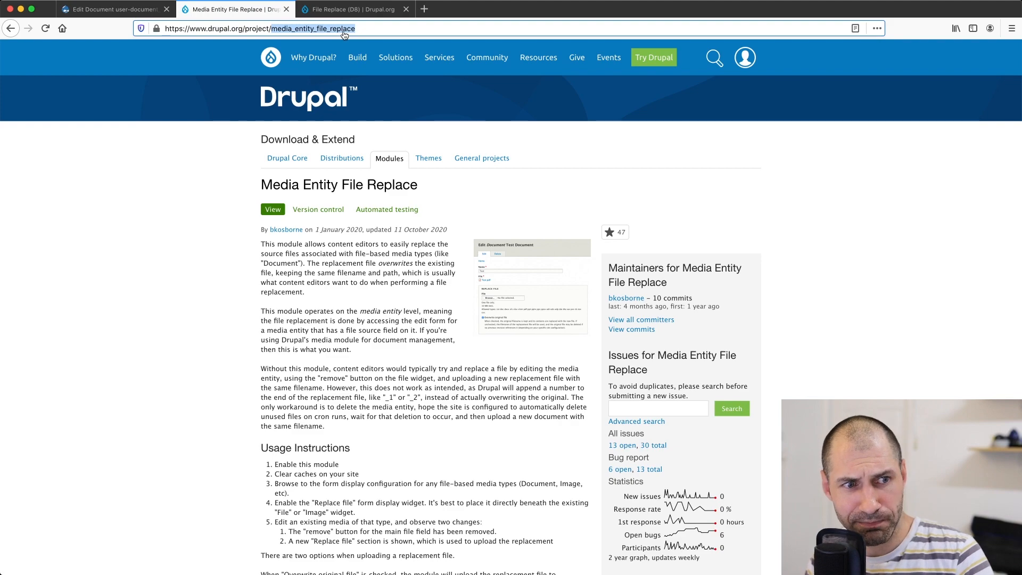
Switch to the terminal, move up from the files directory to the sandbox project root and clear the screen.
key(super+Tab)
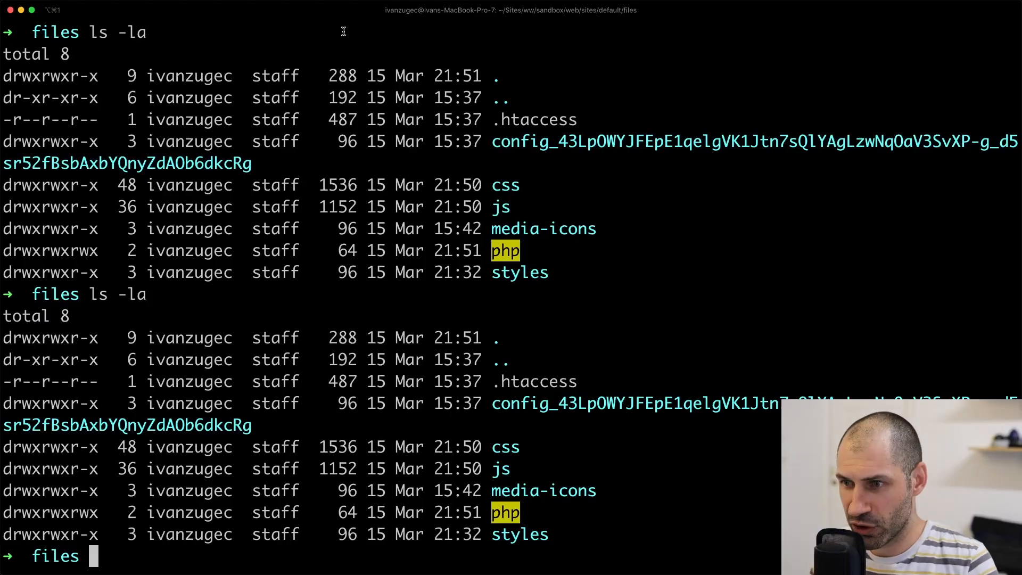
text(clear)
key(Return)
text(.)
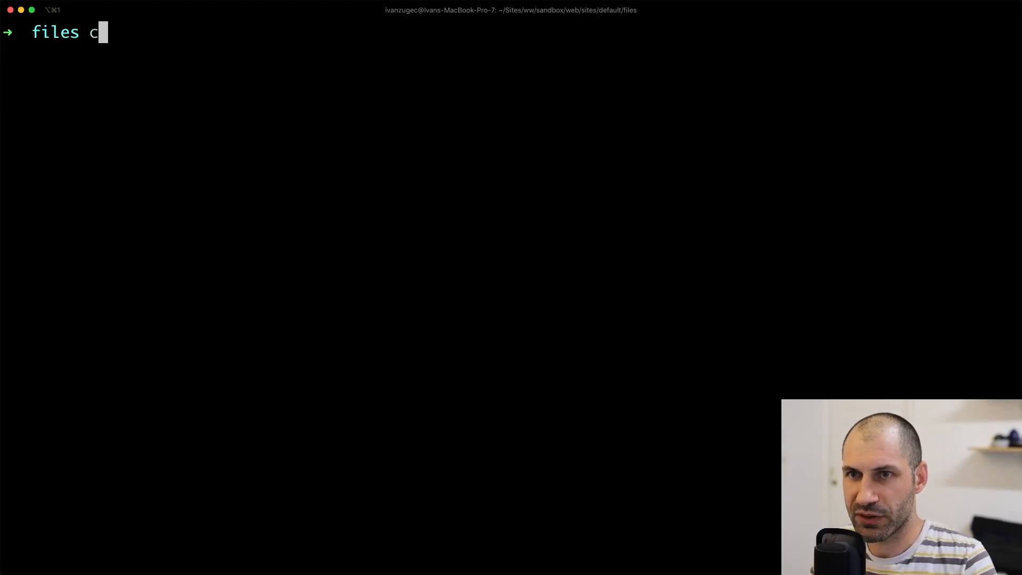
text(.)
key(Return)
text(..)
key(Return)
text(..)
key(Return)
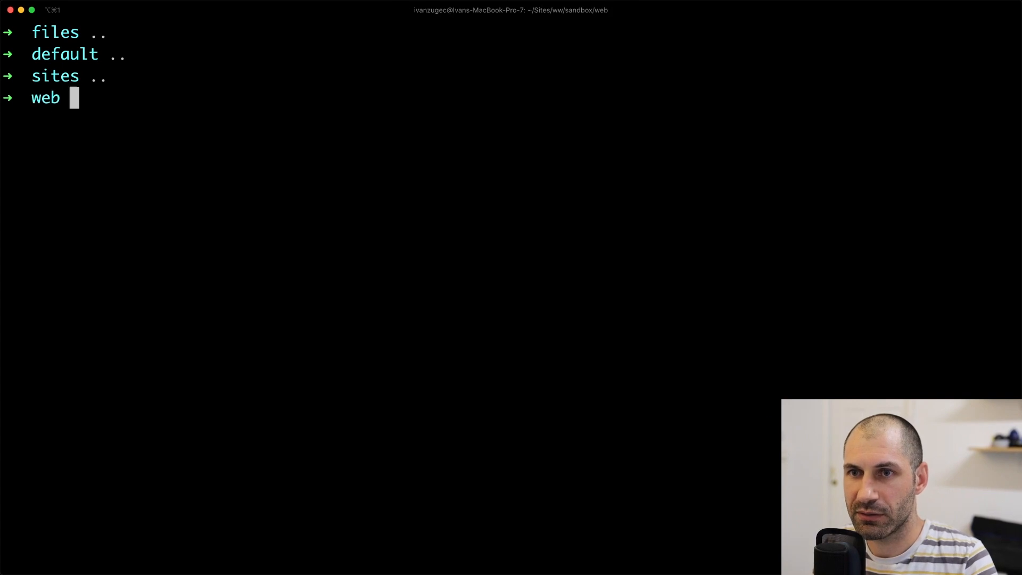
text(..)
key(Return)
text(clear)
key(Return)
Try to install drupal/media_entity_file_replace with Composer without specifying a version.
text(composer requi)
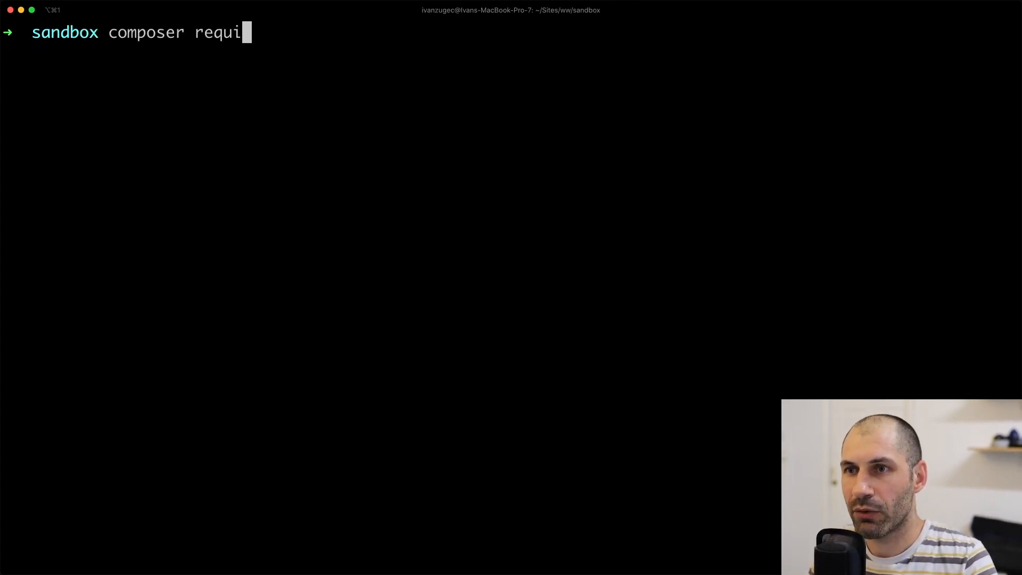
text(re drupal/)
key(super+v)
key(Return)
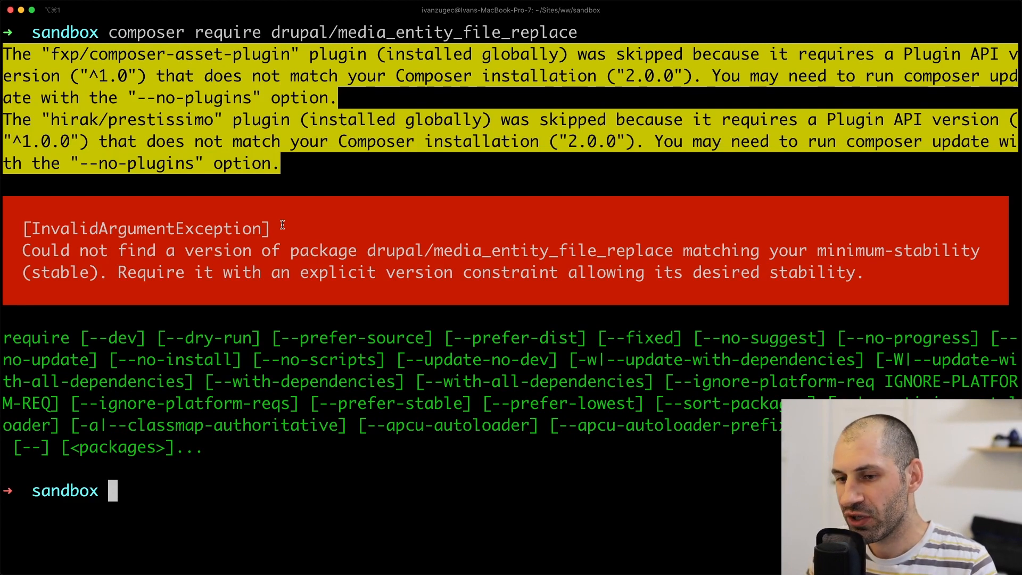
Check the available release version in the Downloads section of the Media Entity File Replace project page in the browser.
key(Up)
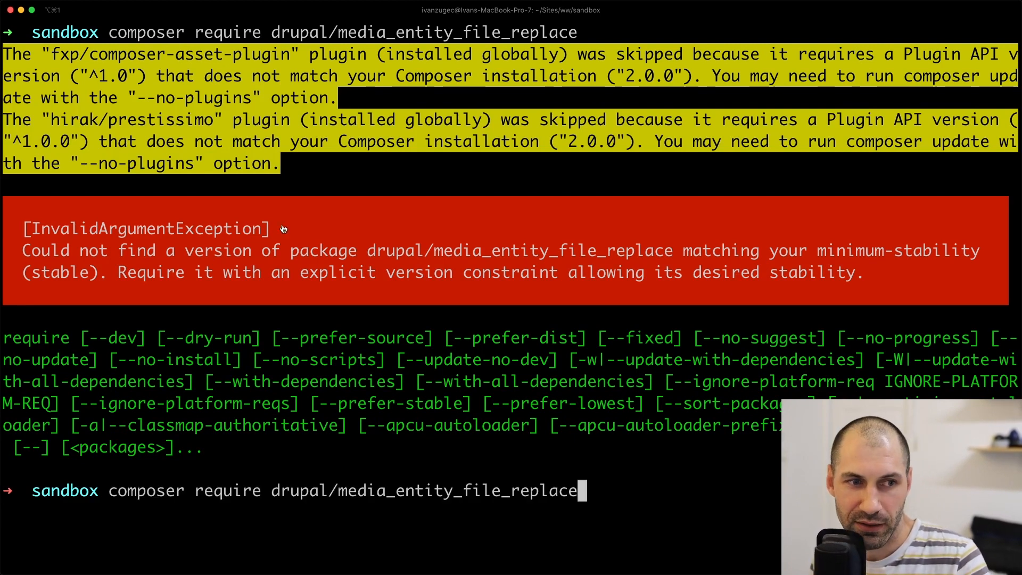
key(super+Tab)
scroll(325, 254, down, 5)
scroll(325, 254, down, 15)
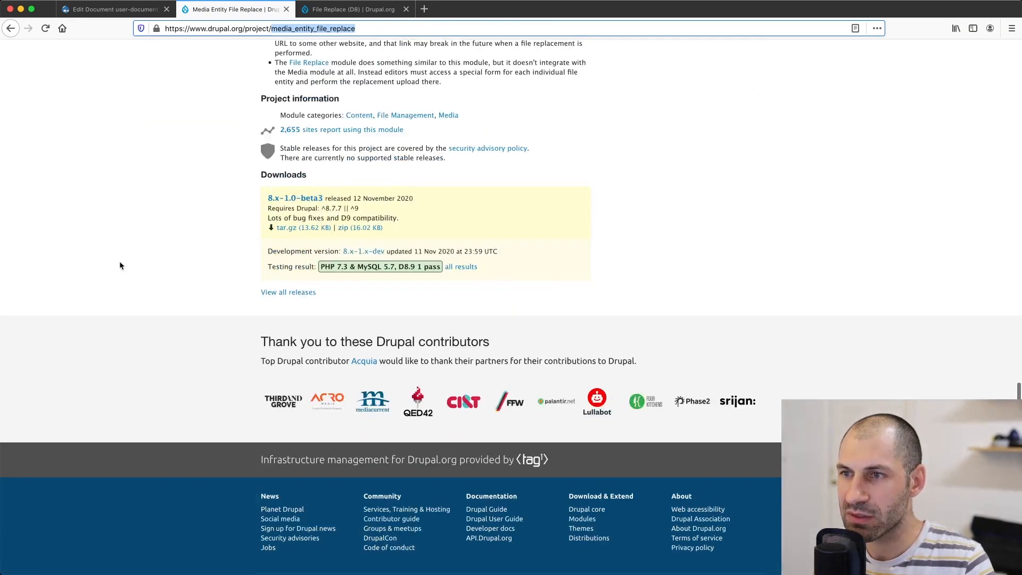
drag(266, 198, 323, 198)
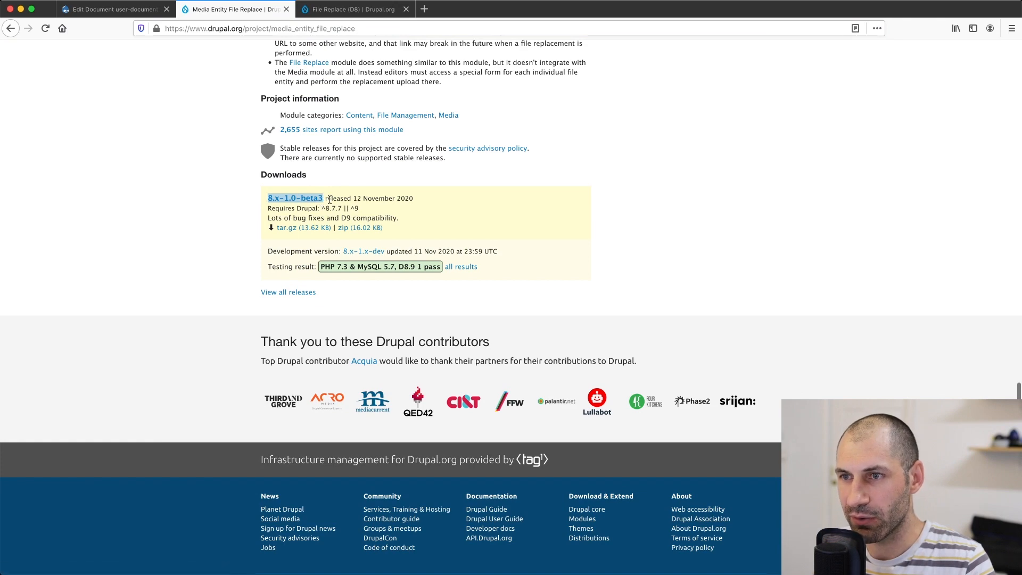
key(super+Tab)
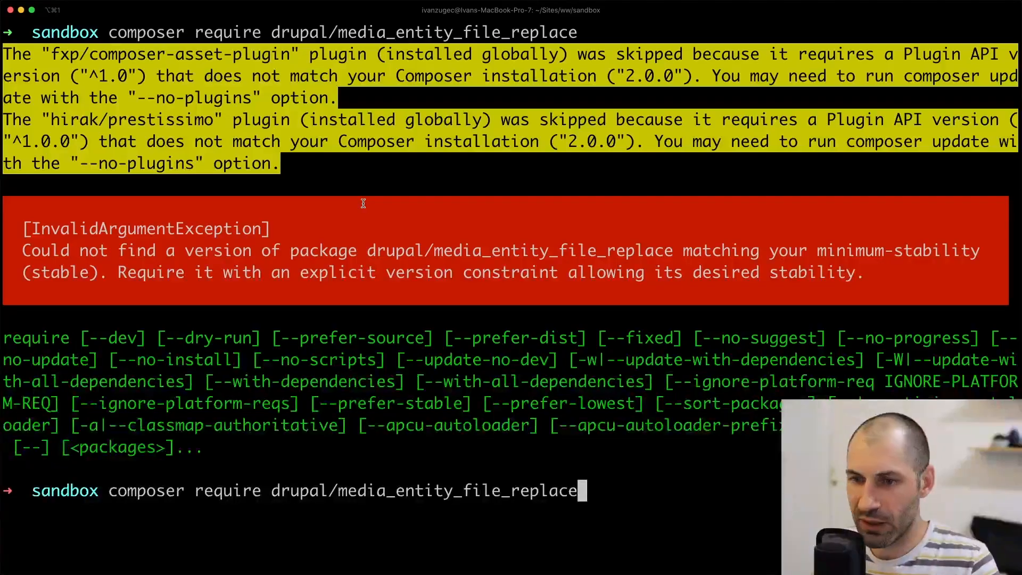
In the terminal, list the sandbox directory's contents and open composer.json in Vim.
key(ctrl+c)
text(ls)
key(BackSpace)
key(Return)
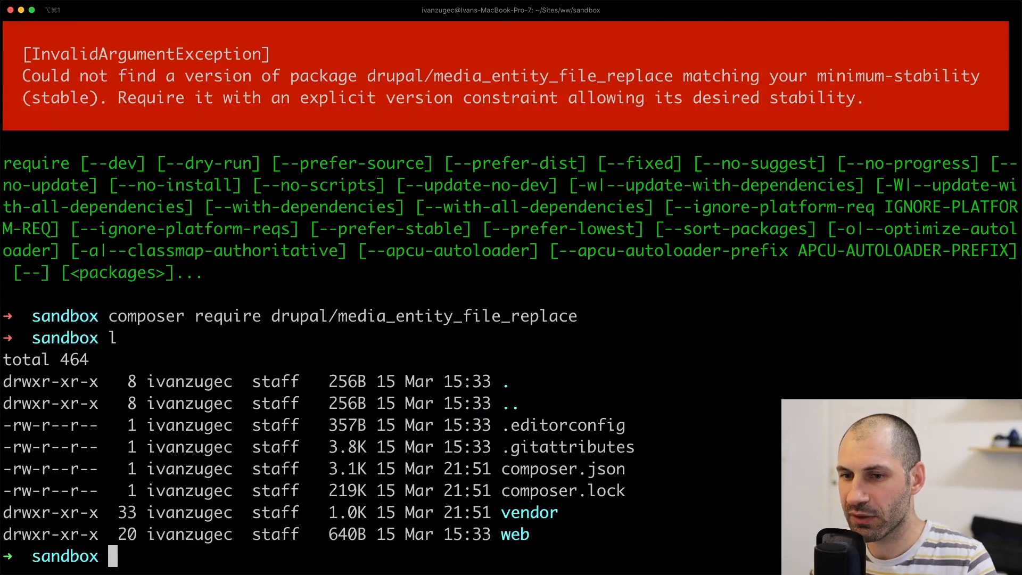
text(vim com)
key(Tab)
text(j)
key(Tab)
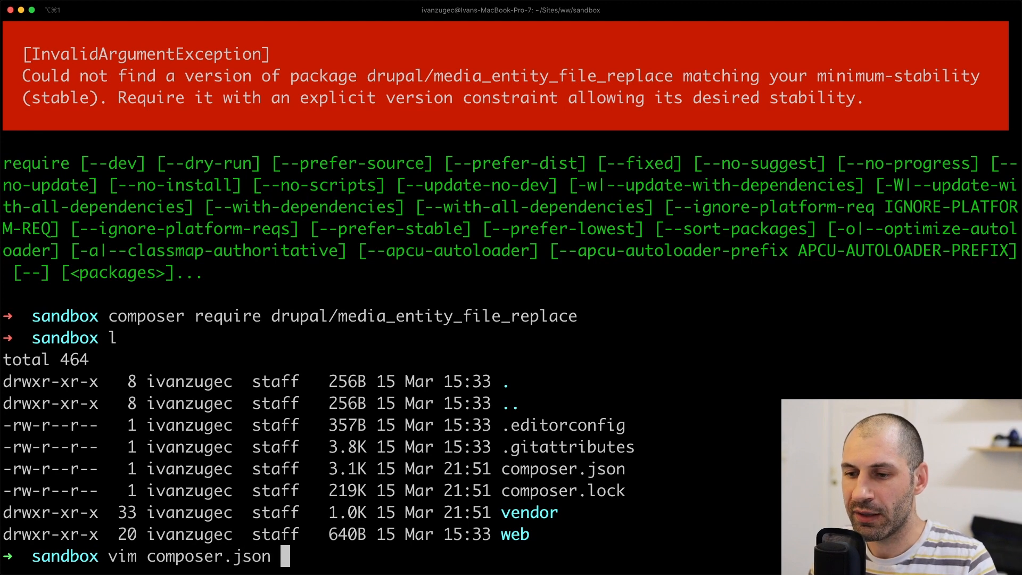
key(Return)
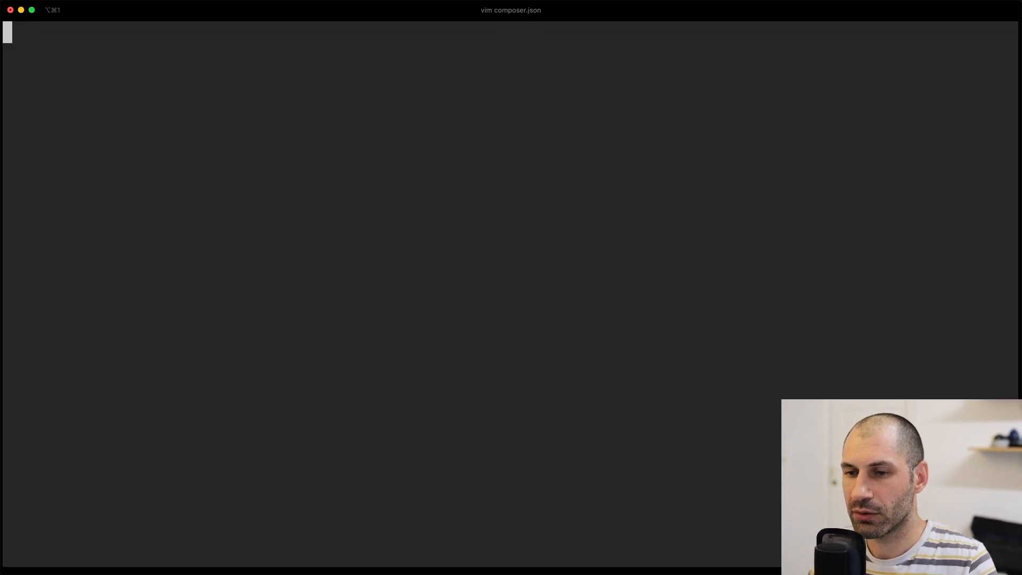
Examine the requirements and the minimum-stability setting in composer.json.
key(j)
key(j)
key(j)
key(j)
key(j)
key(j)
key(j)
key(j)
key(j)
key(j)
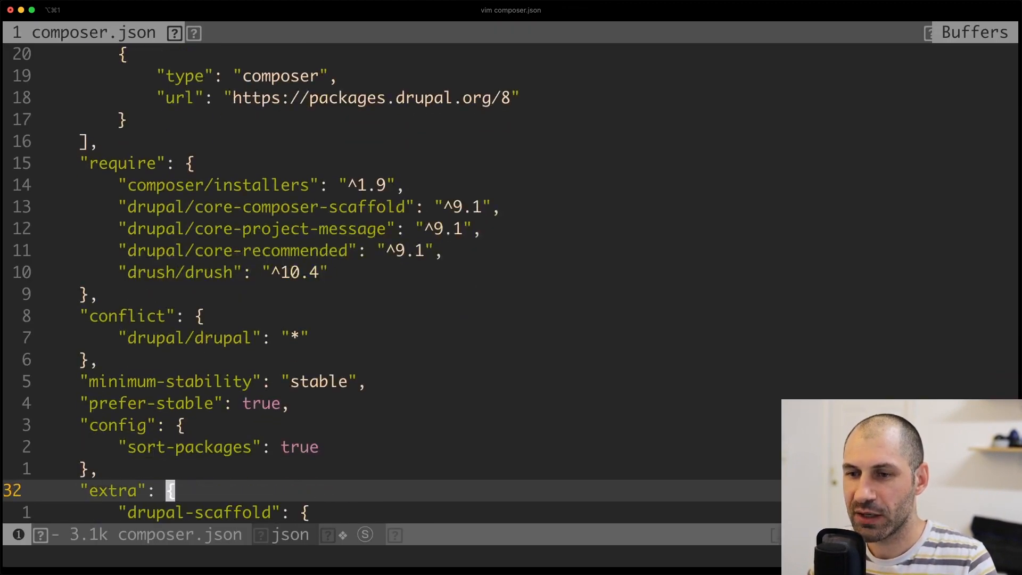
key(k)
key(k)
key(k)
key(k)
key(k)
key(k)
key(k)
key(k)
key(k)
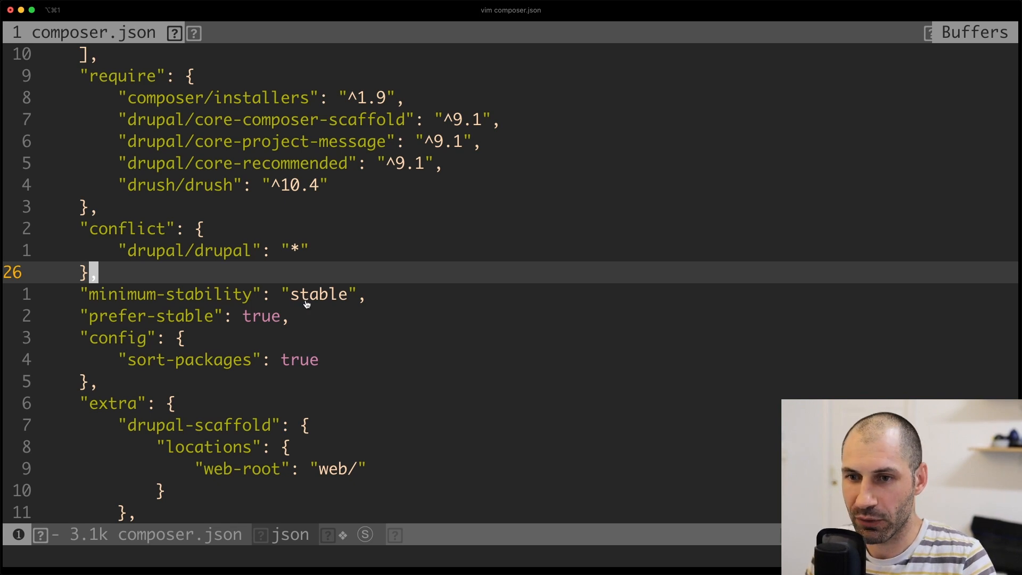
Review the 8.x-1.0-beta3 release details on the module's project page in the browser and return to composer.json in the terminal.
key(super+Tab)
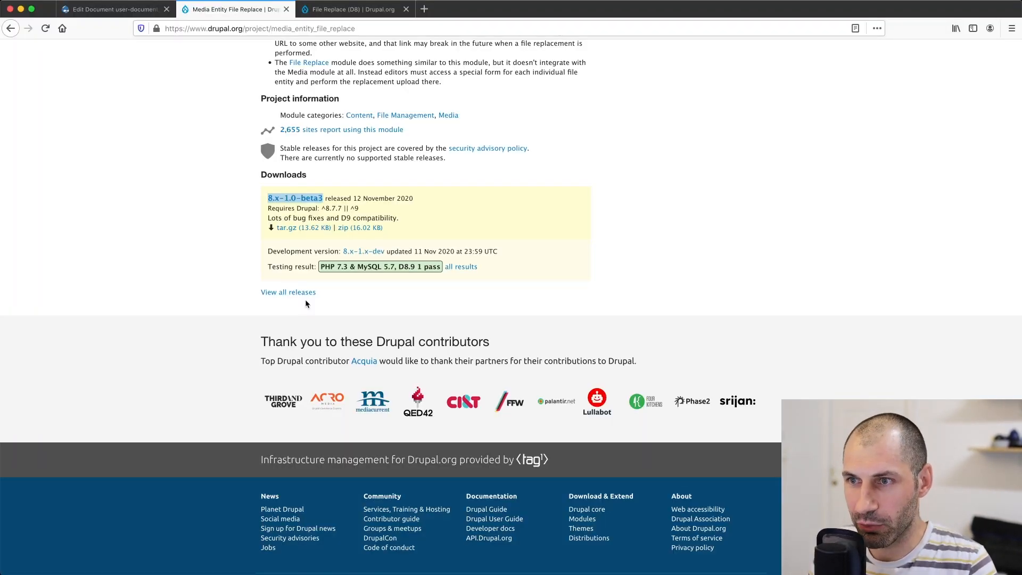
drag(386, 229, 267, 200)
click(228, 217)
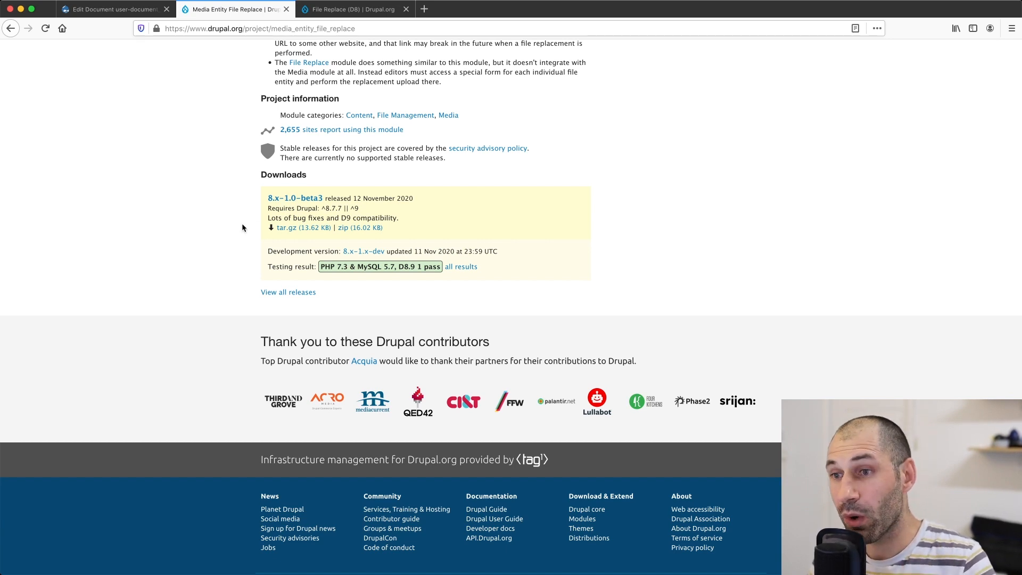
key(super+Tab)
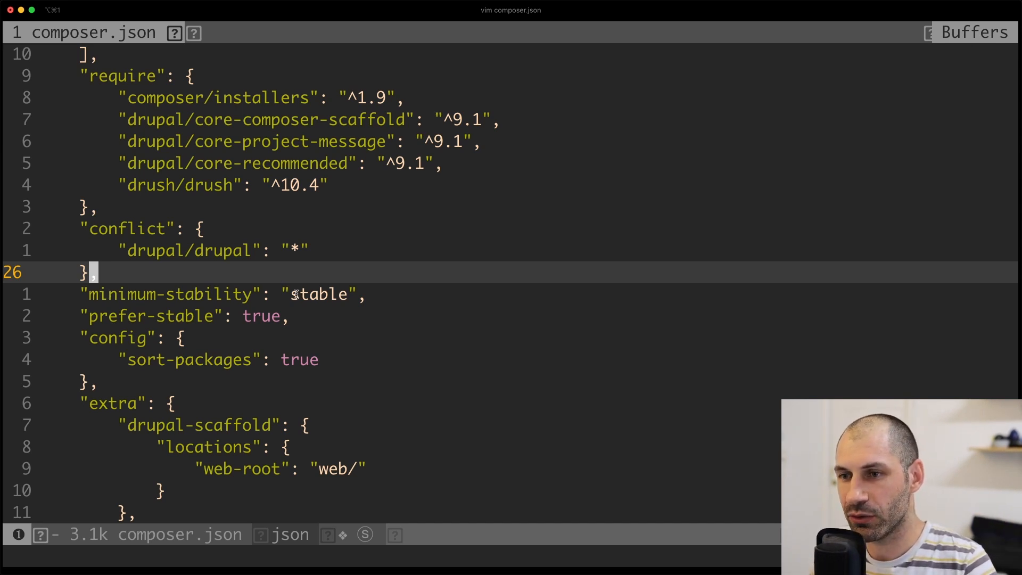
Highlight the minimum-stability value in composer.json and quit Vim without editing the file.
drag(295, 294, 344, 294)
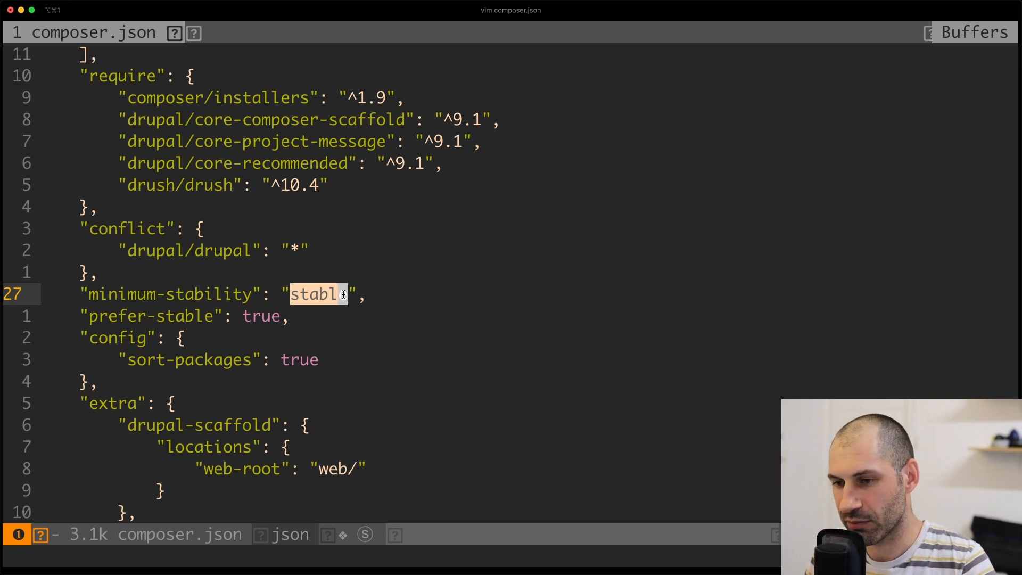
key(Escape)
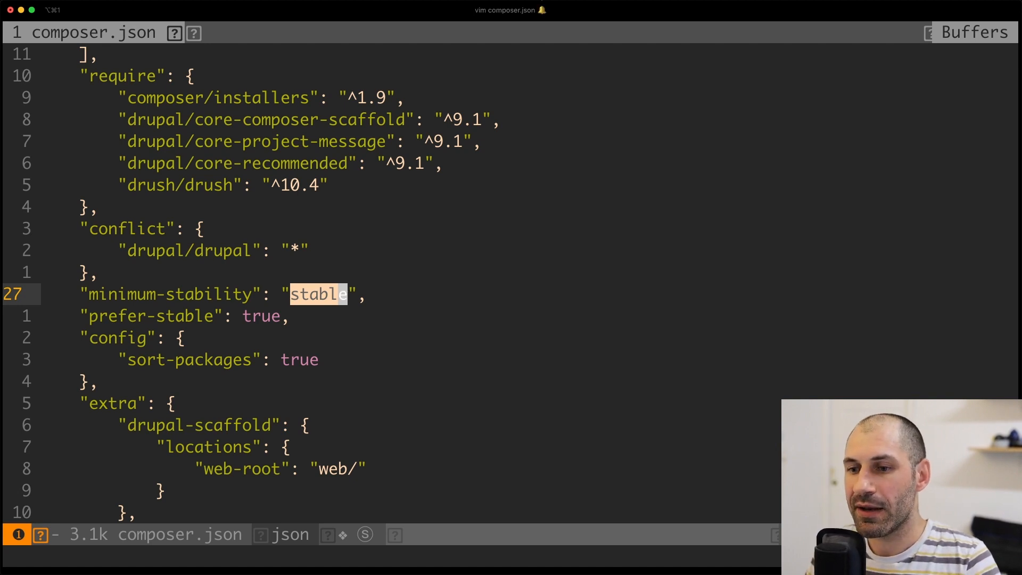
key(Escape)
text(:q)
key(Return)
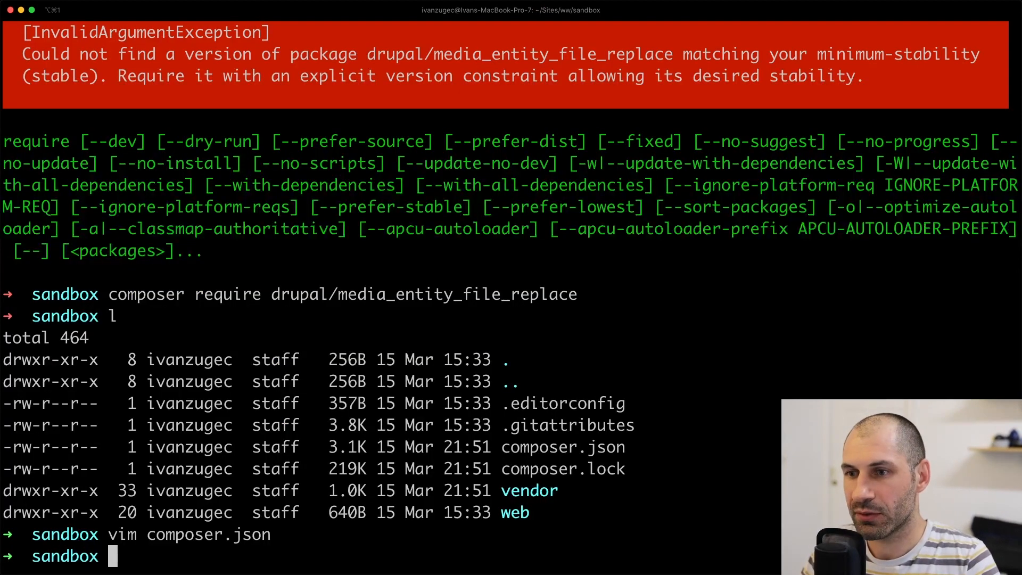
Clear the terminal and install the beta release with composer require drupal/media_entity_file_replace:^1.0-beta3.
text(cle)
key(BackSpace)
key(BackSpace)
key(BackSpace)
text(clear)
key(Return)
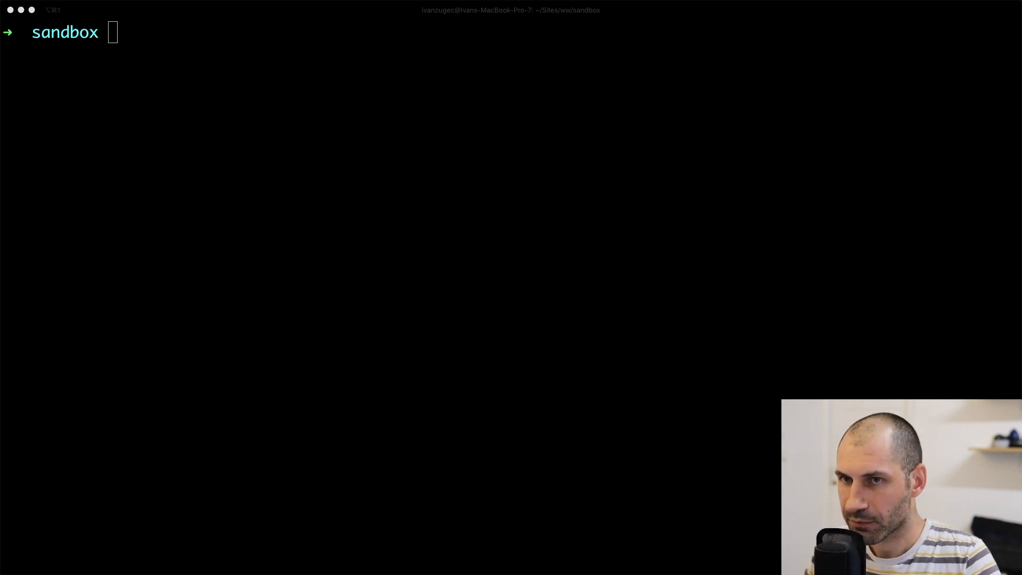
click(365, 169)
text(vim composer.json)
key(Up)
key(Up)
text(:)
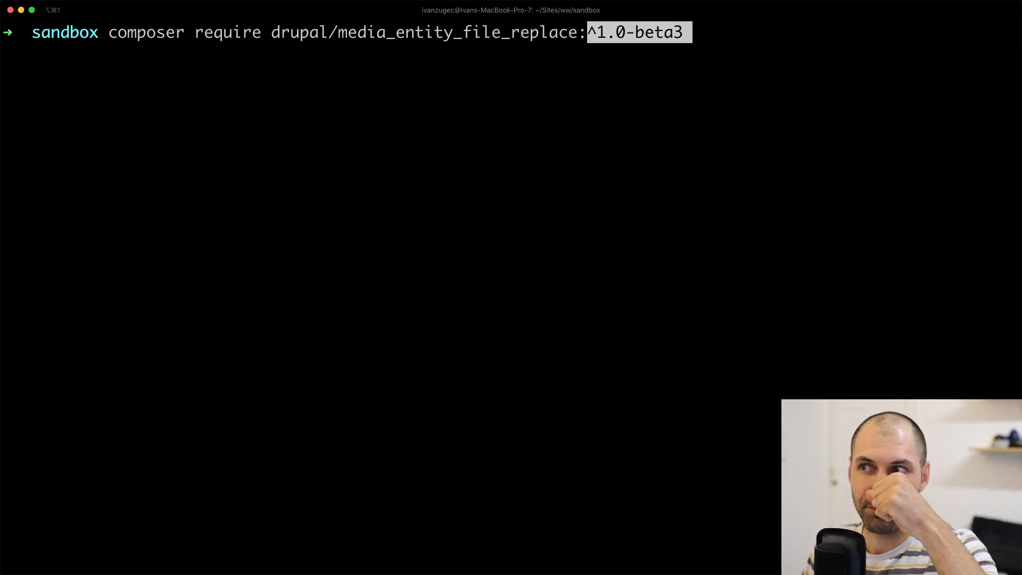
key(Return)
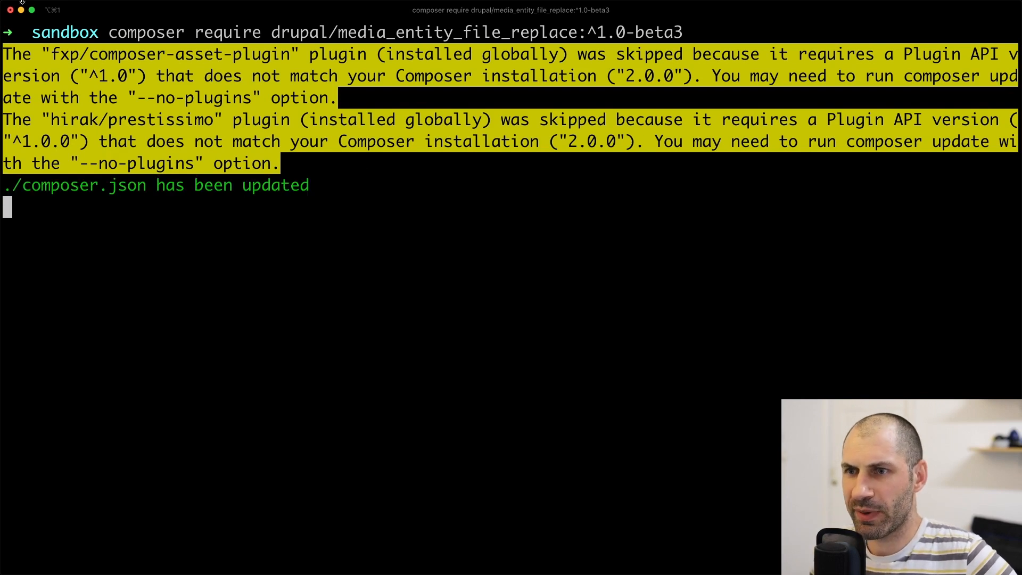
Examine the skipped-plugin warnings in the Composer output and switch back to the module's project page in the browser.
drag(314, 160, 5, 56)
click(280, 145)
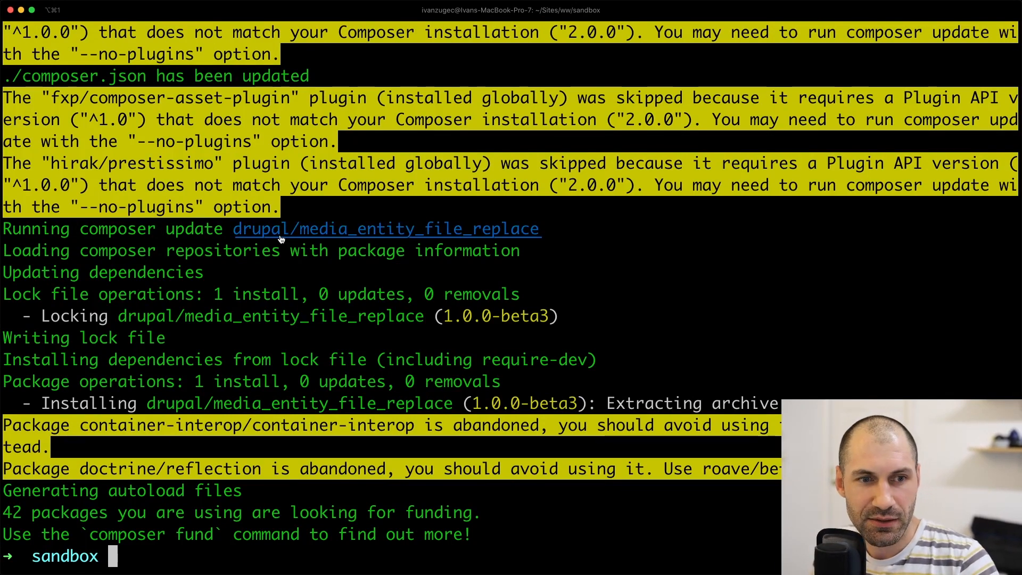
key(super+Tab)
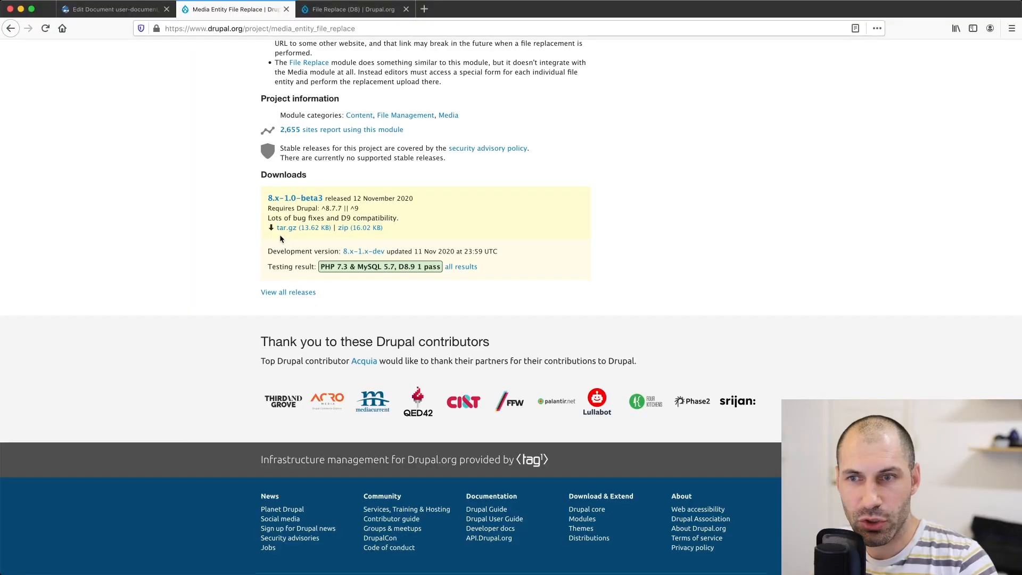
Filter the Drupal site's module list by "media" and enable the Media Entity File Replace module.
key(ctrl+shift+Tab)
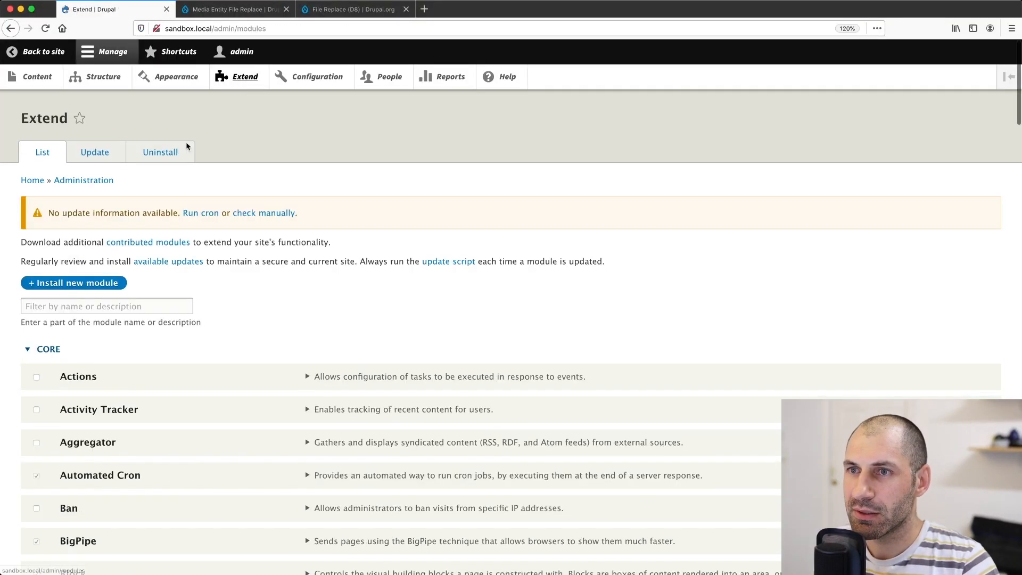
click(117, 305)
text(media)
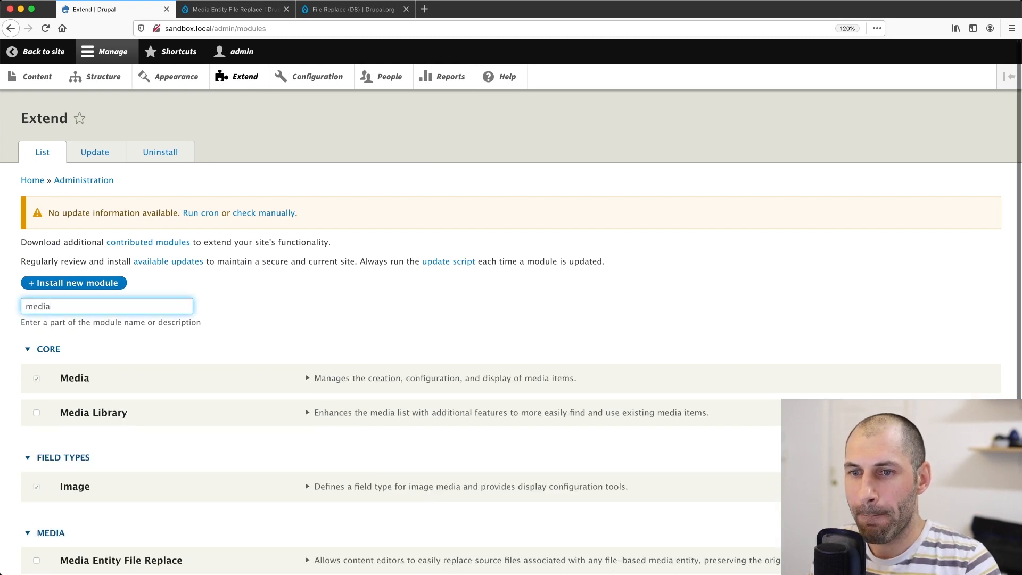
scroll(235, 343, down, 3)
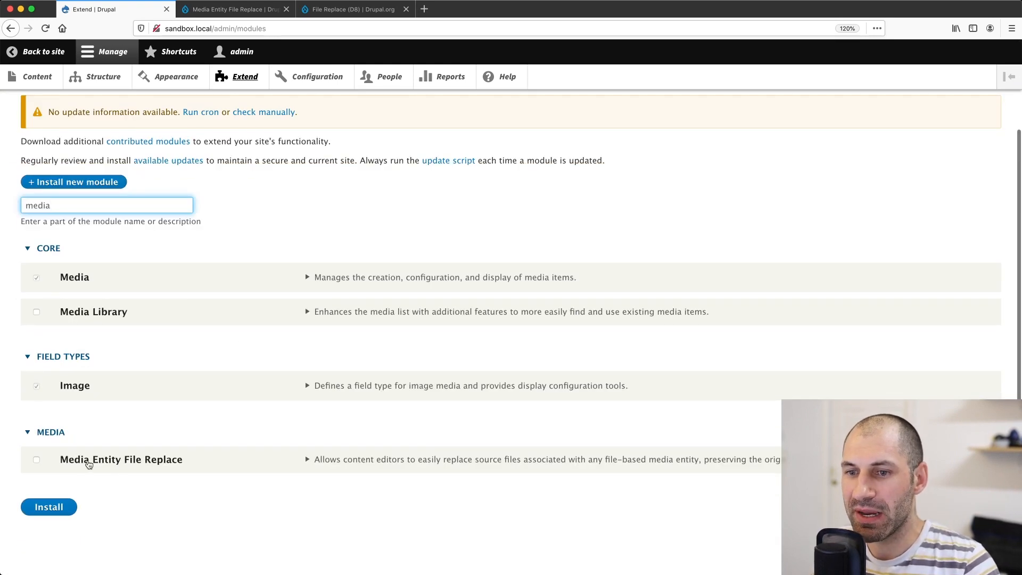
click(117, 461)
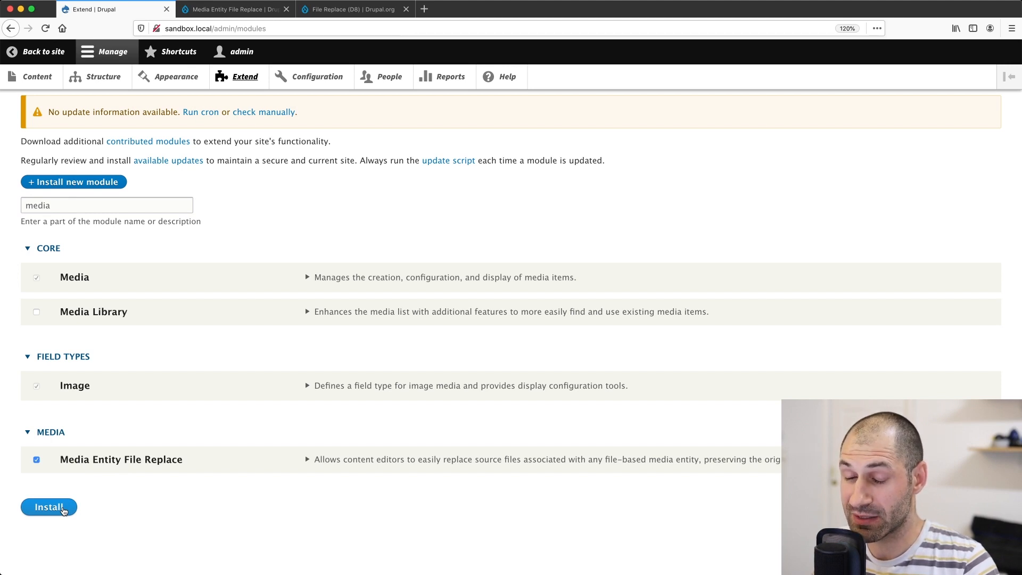
click(63, 509)
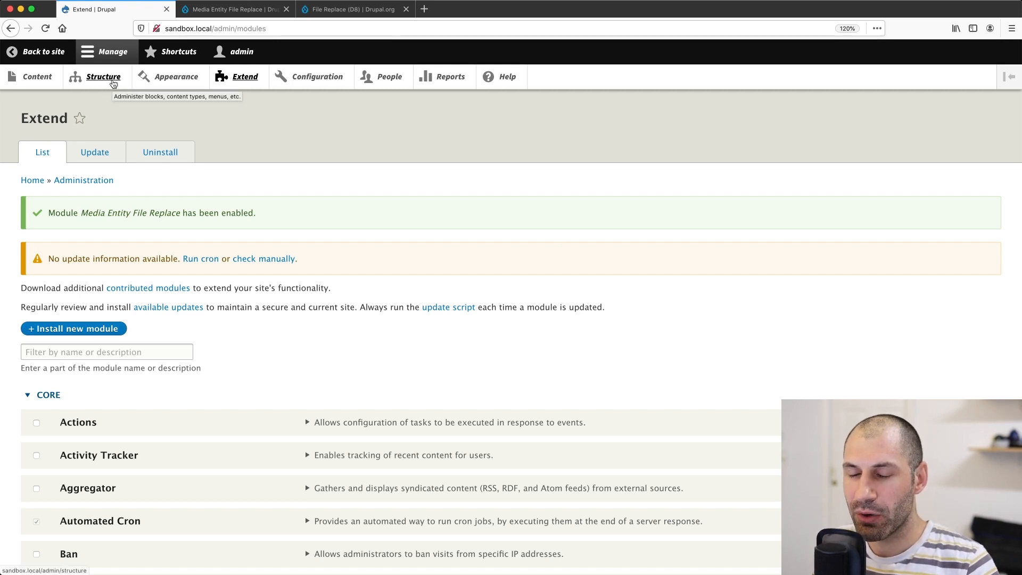
Open user-document_0.pdf for editing from the media listing and examine the Replace file section and its overwrite option.
click(100, 80)
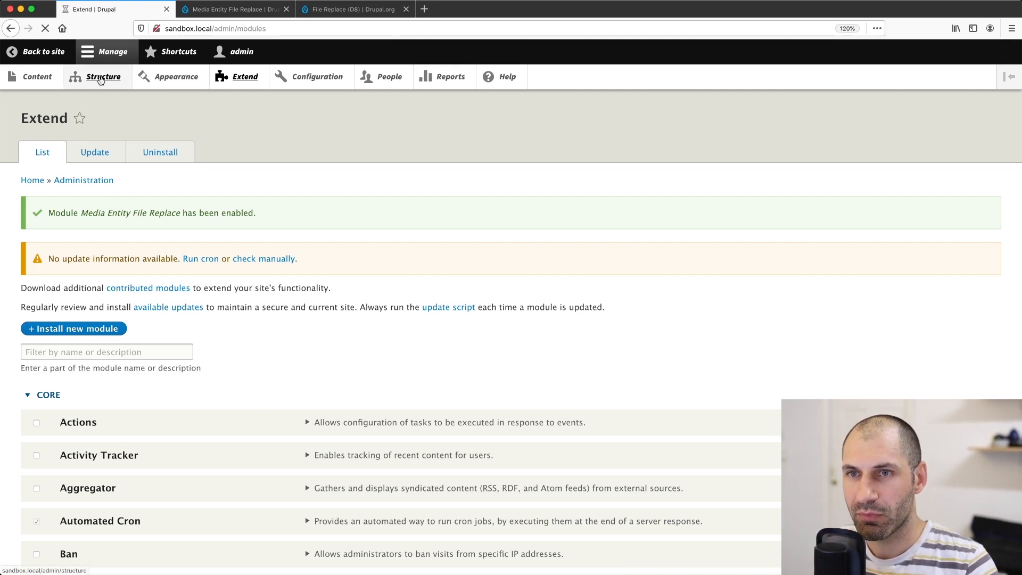
click(38, 78)
click(244, 154)
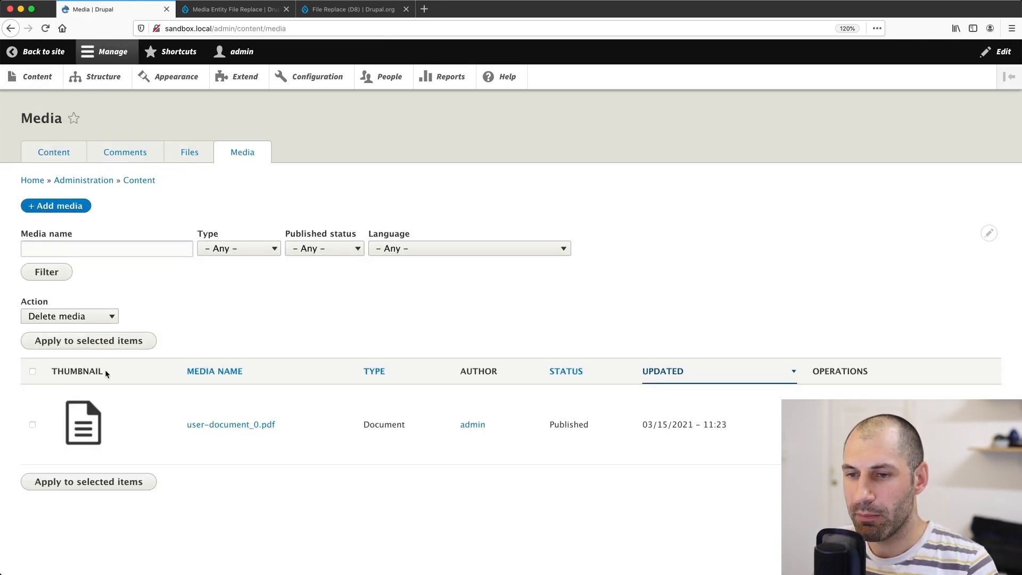
click(831, 424)
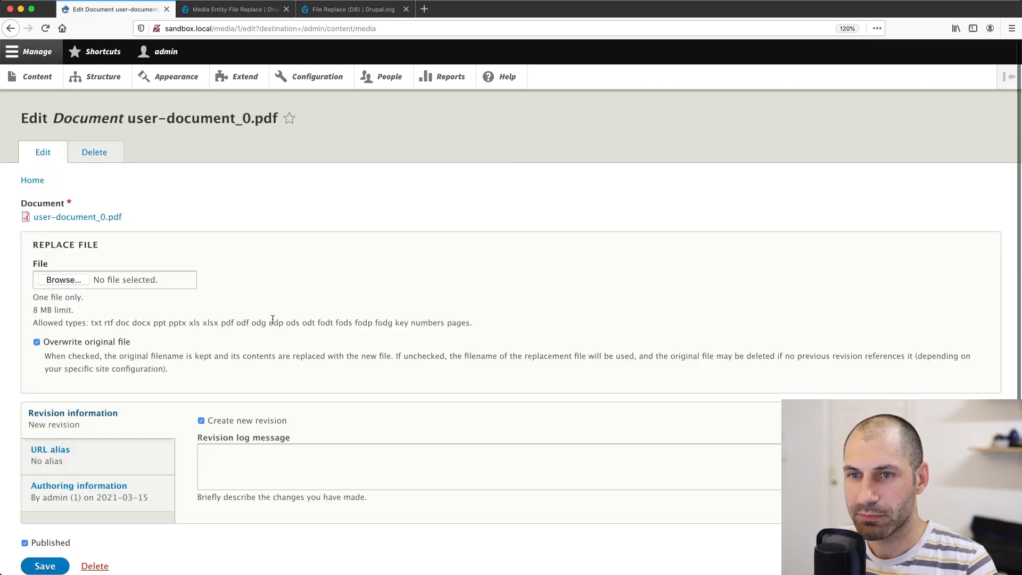
scroll(272, 322, down, 2)
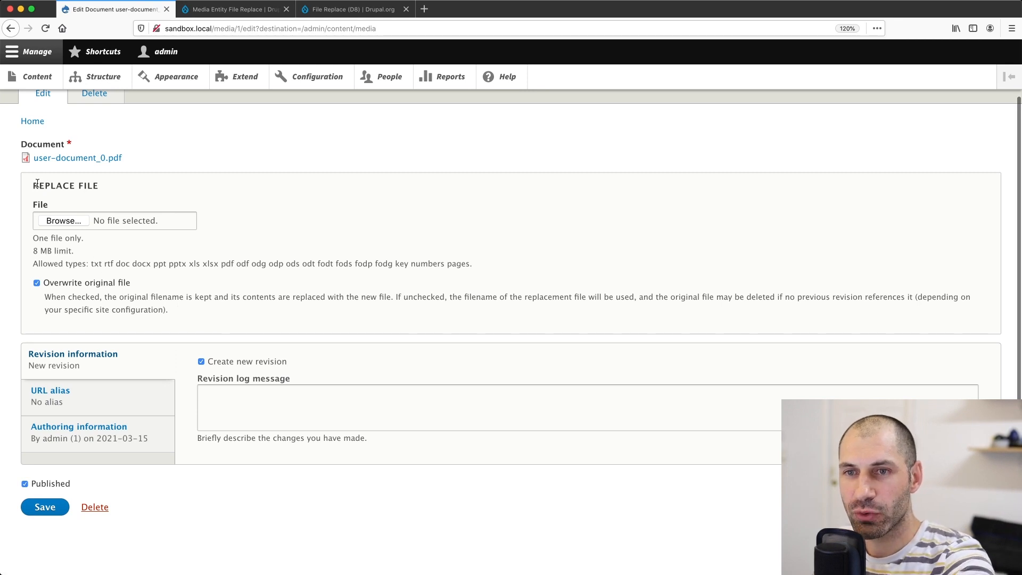
drag(33, 185, 112, 197)
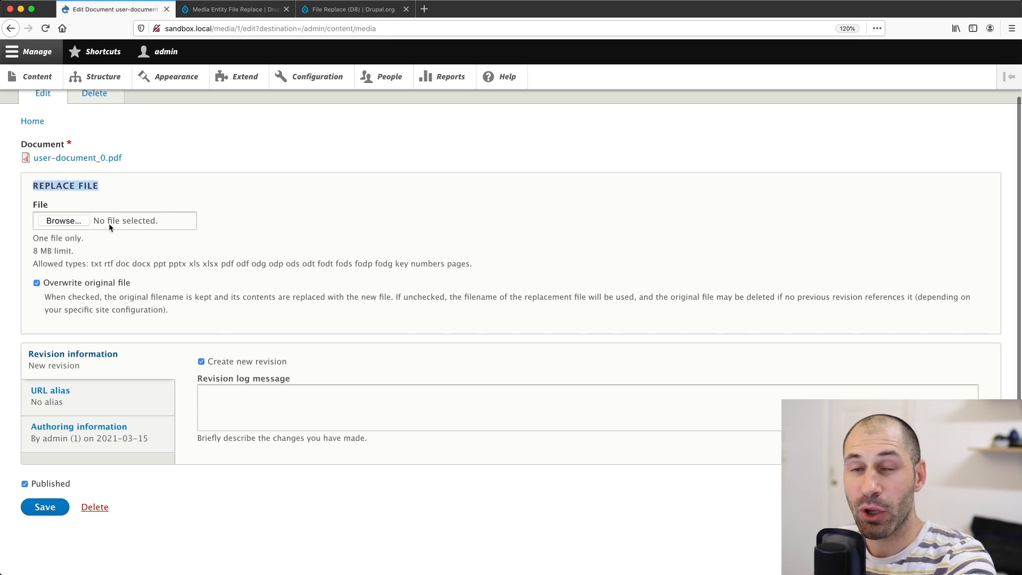
click(295, 199)
drag(40, 186, 99, 187)
click(51, 185)
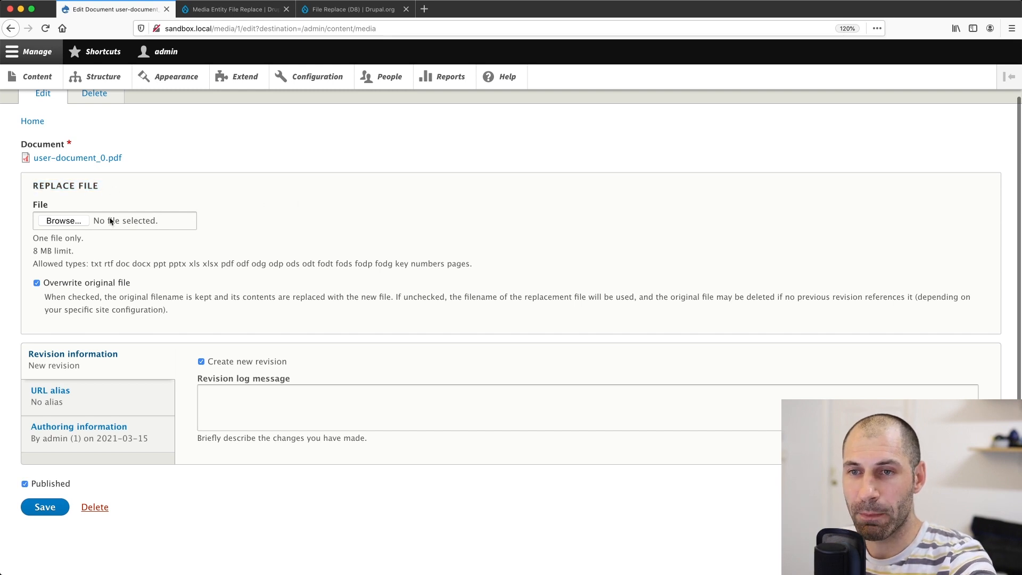
Open the form display settings of the Document media type.
click(105, 76)
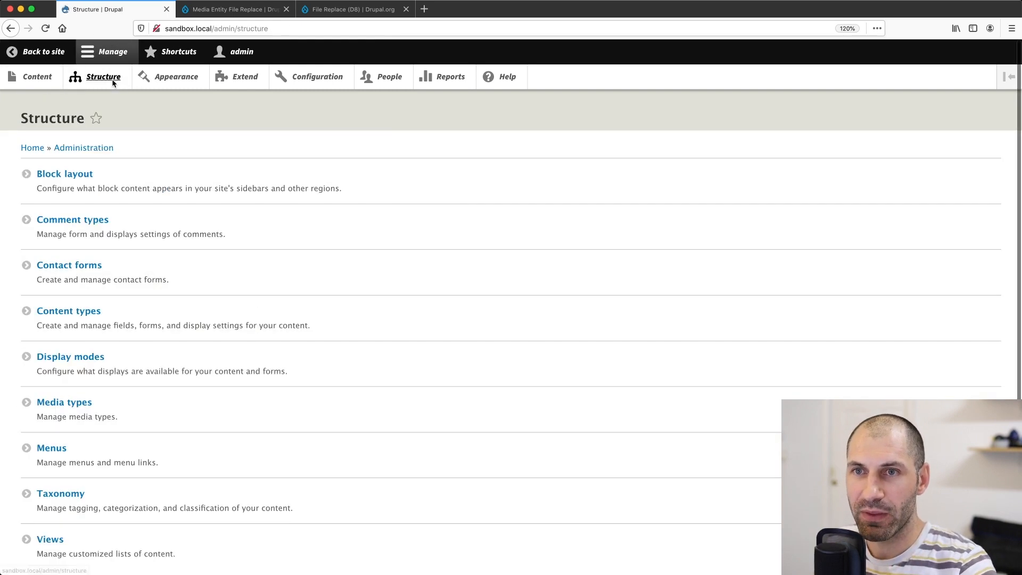
click(65, 409)
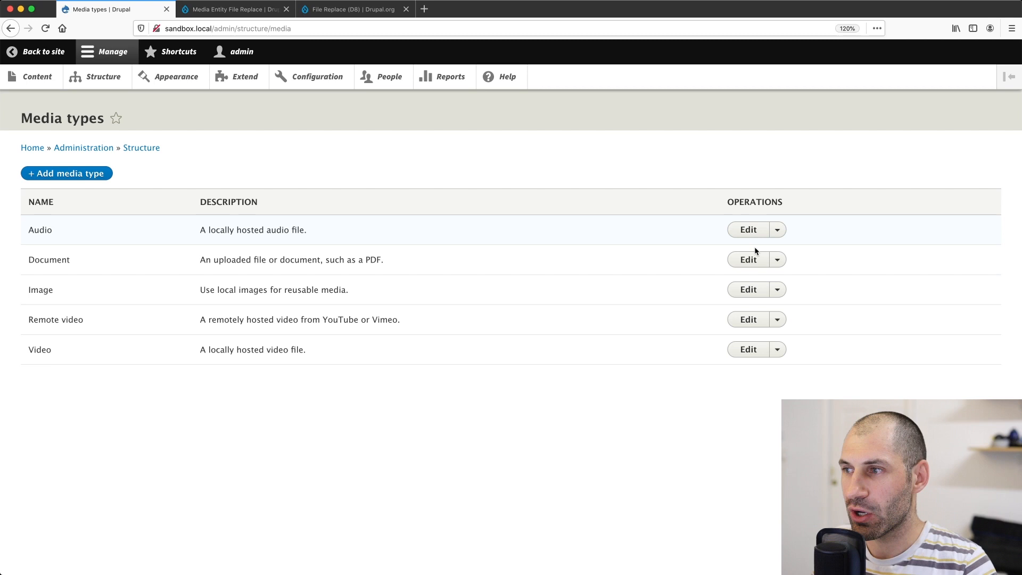
click(103, 89)
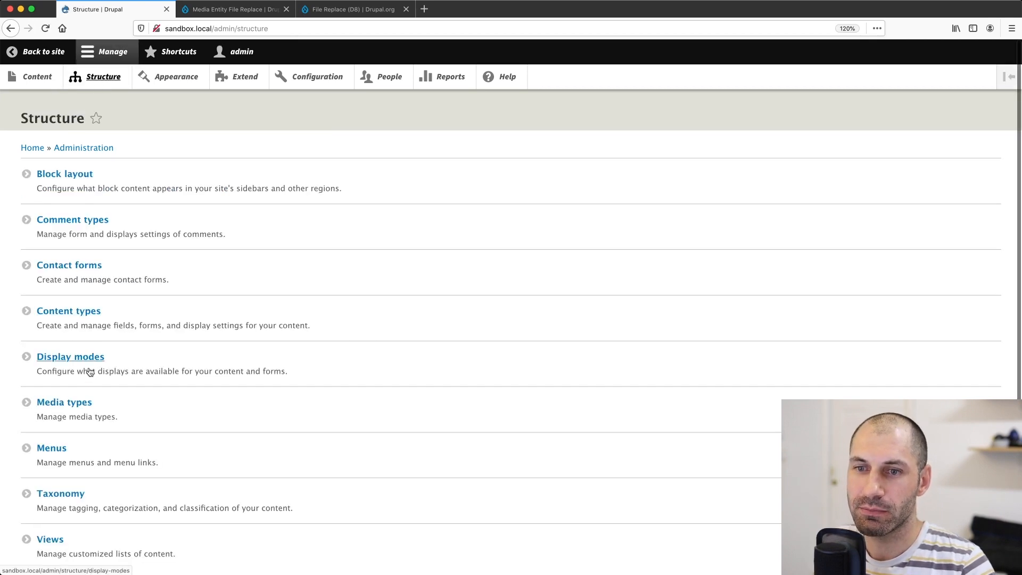
click(81, 404)
click(754, 265)
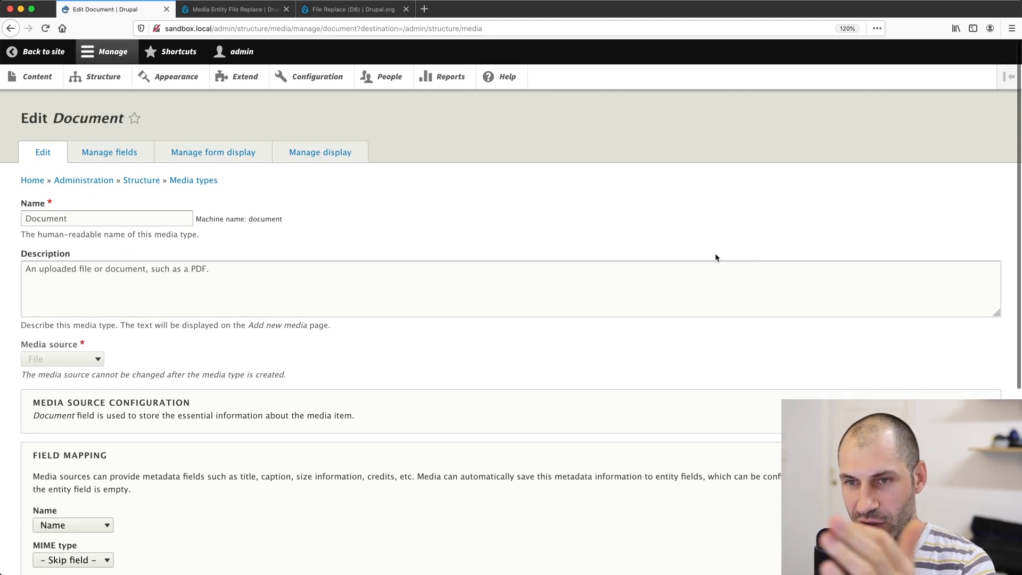
click(206, 157)
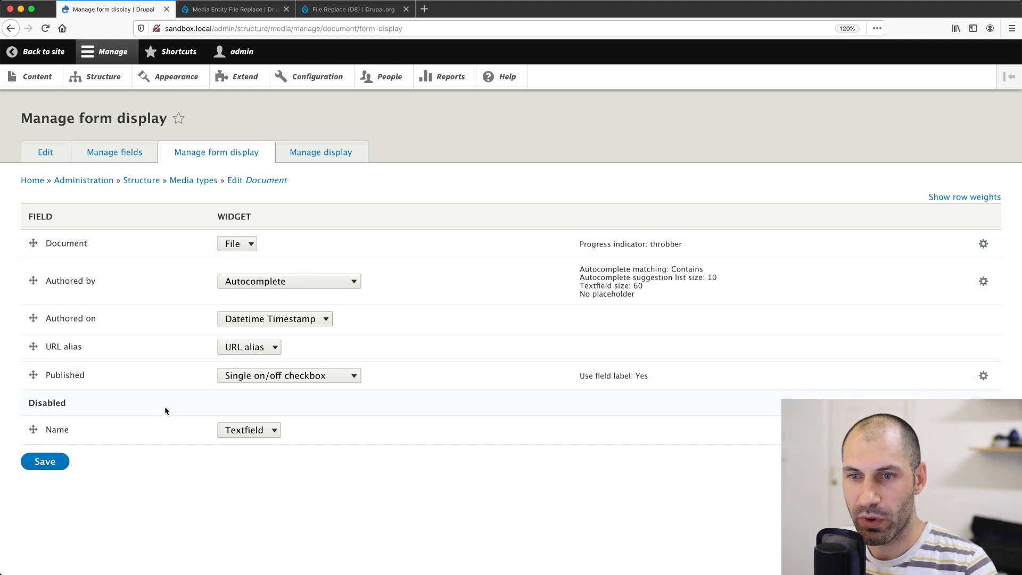
Rebuild the Drupal cache with drush cr in the terminal and reload the Document form display page in the browser.
key(super+Tab)
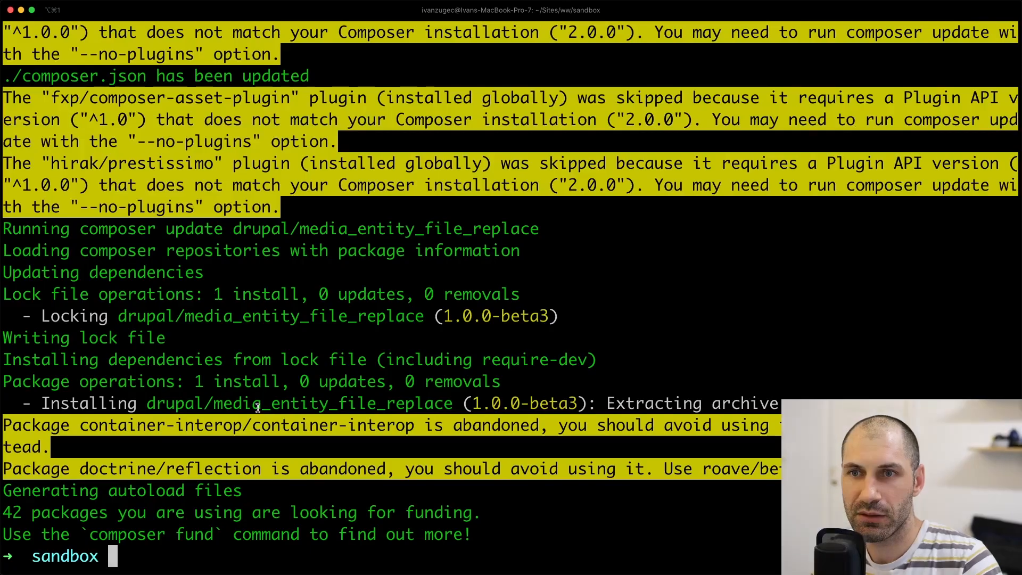
text(drush cr)
key(Return)
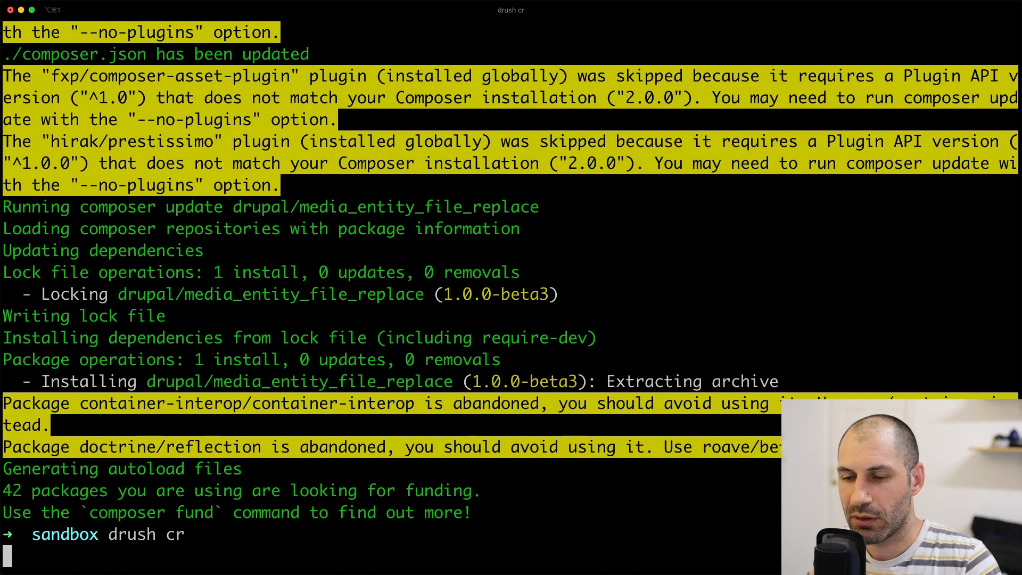
key(super+Tab)
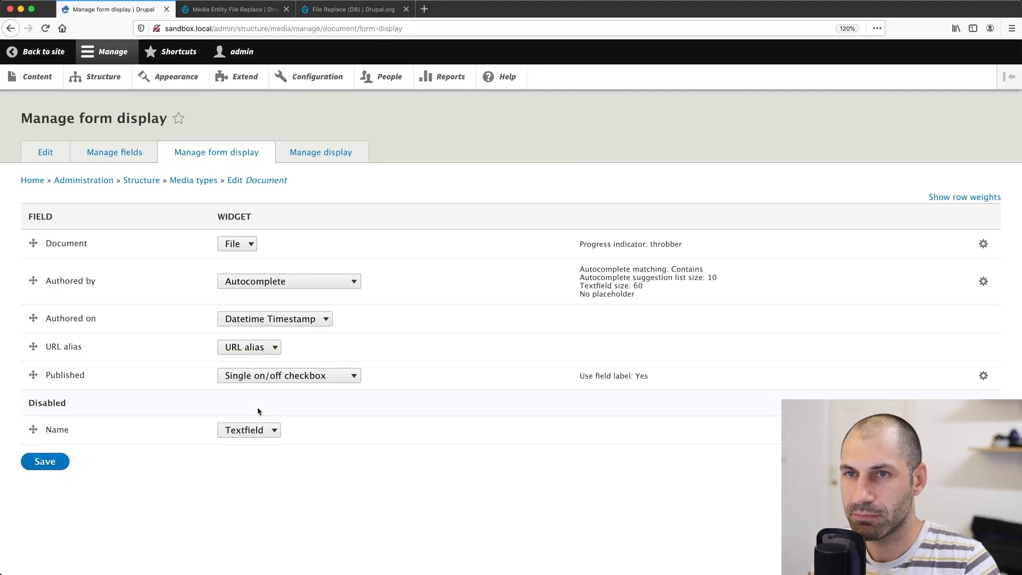
key(super+Tab)
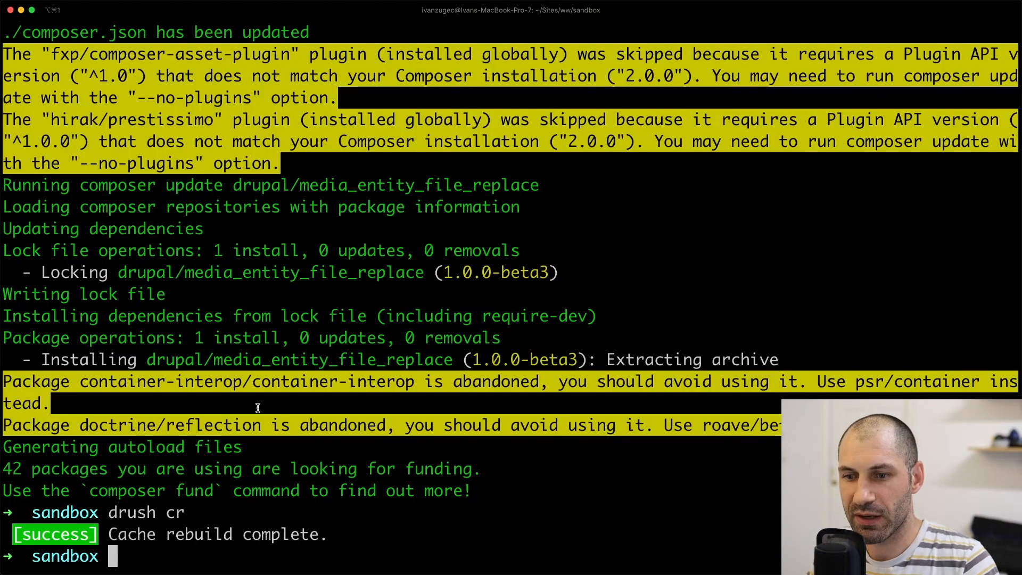
key(super+Tab)
key(super+r)
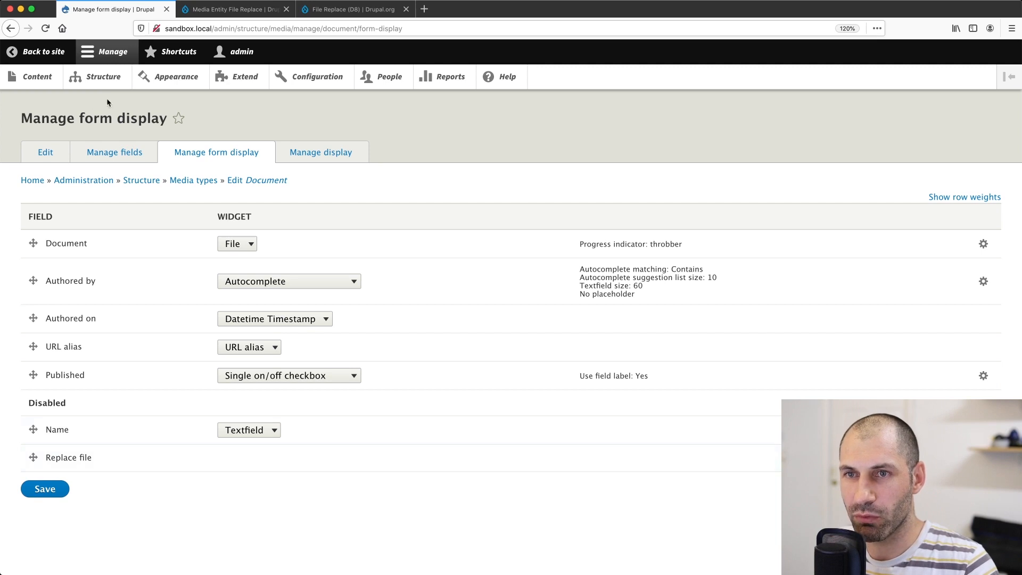
Open the edit form of user-document_0.pdf in a separate browser tab to check for the replace option.
super+click(44, 80)
click(217, 11)
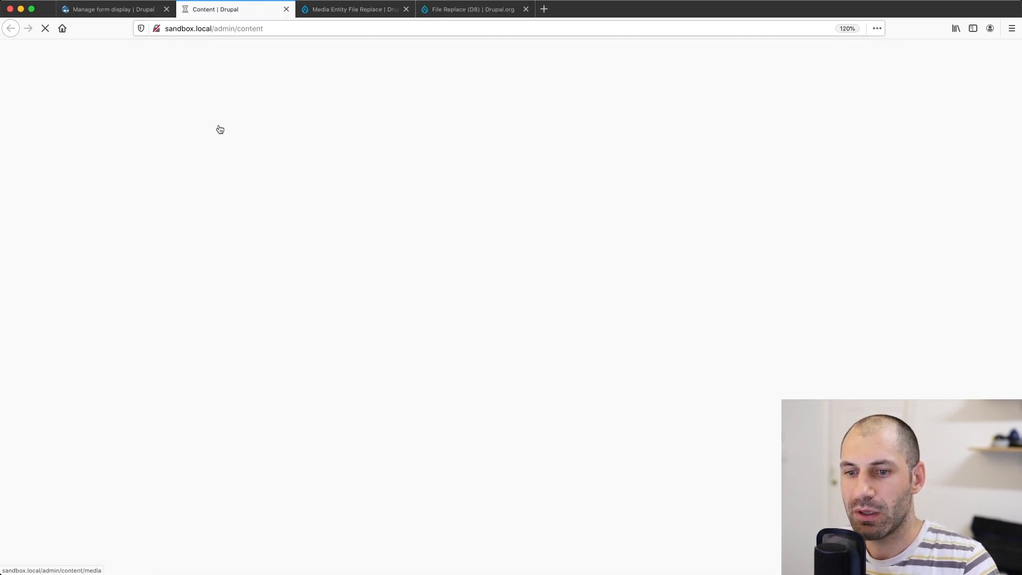
click(236, 154)
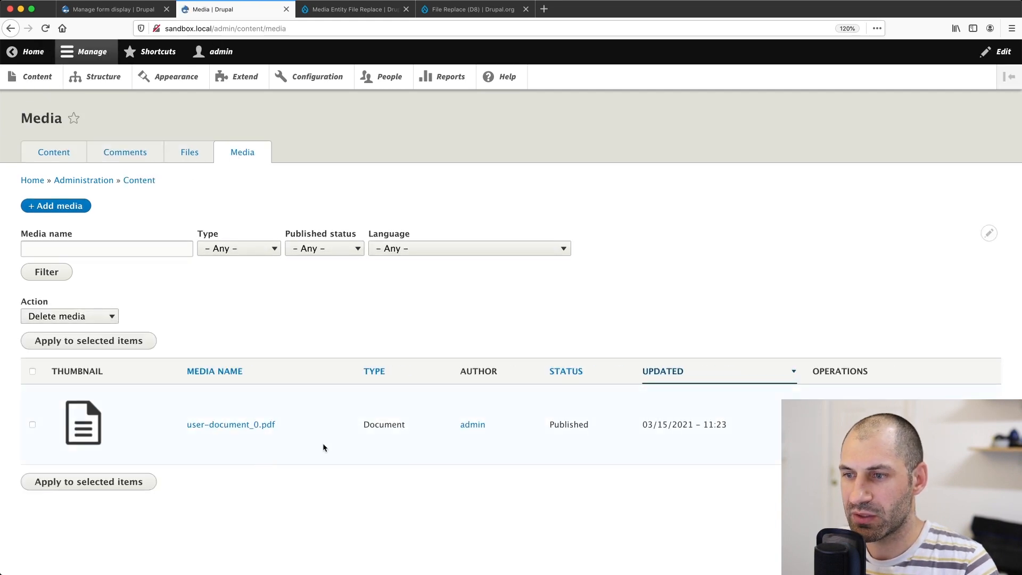
click(827, 425)
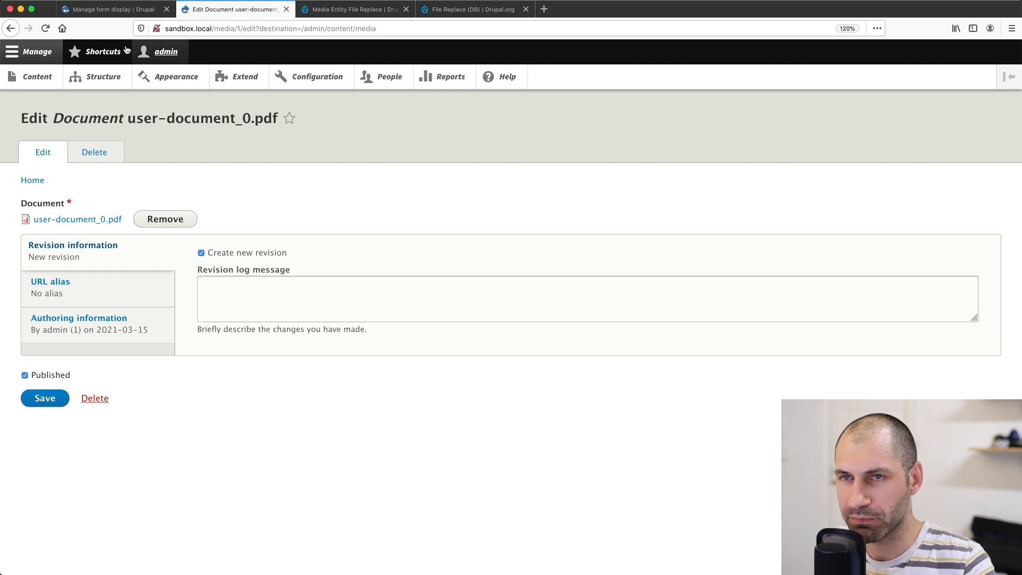
Place the Replace file field directly below Document in the Document form display, save, and return to the document's edit form.
click(113, 9)
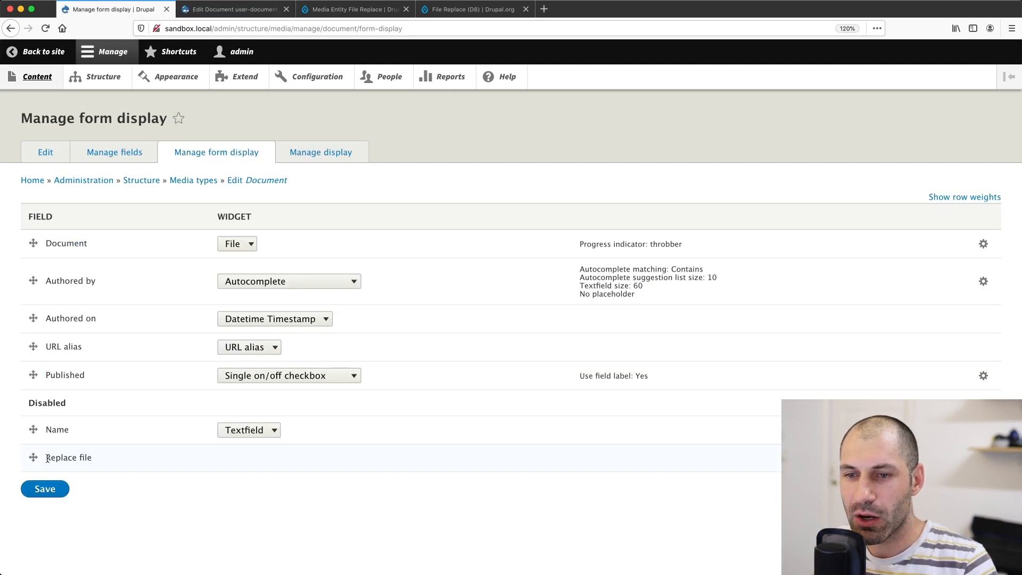
drag(33, 457, 72, 302)
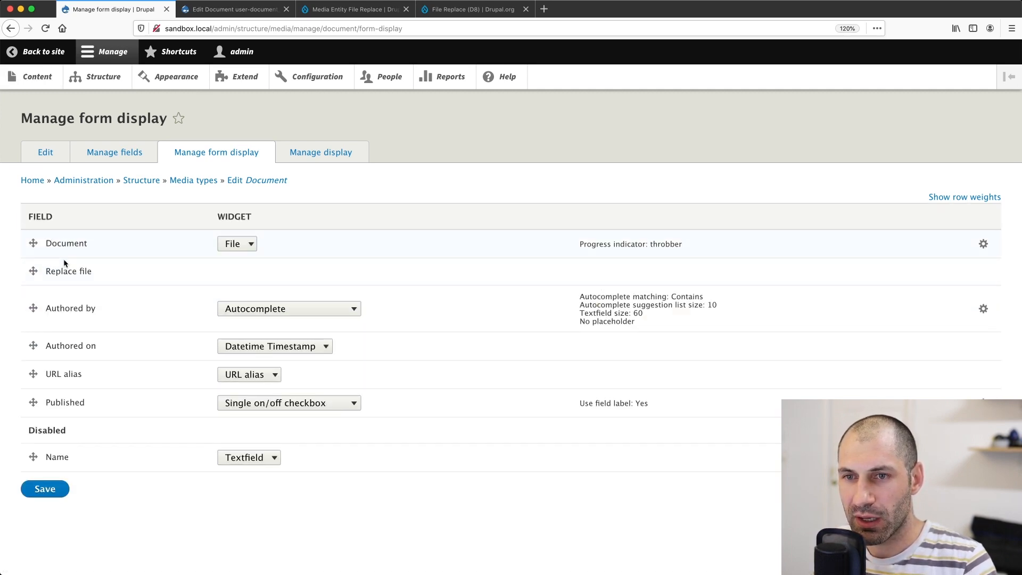
click(50, 490)
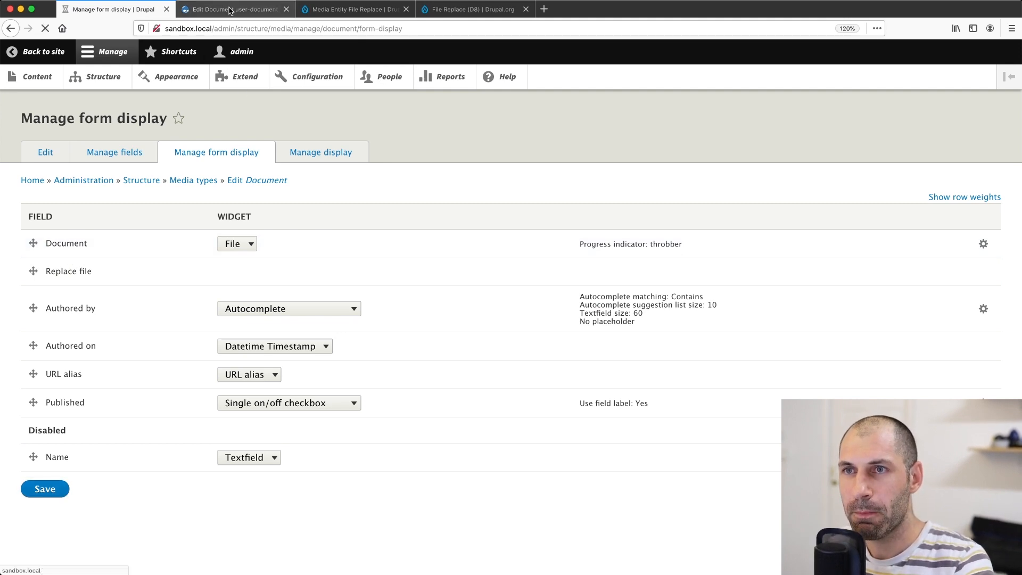
click(232, 10)
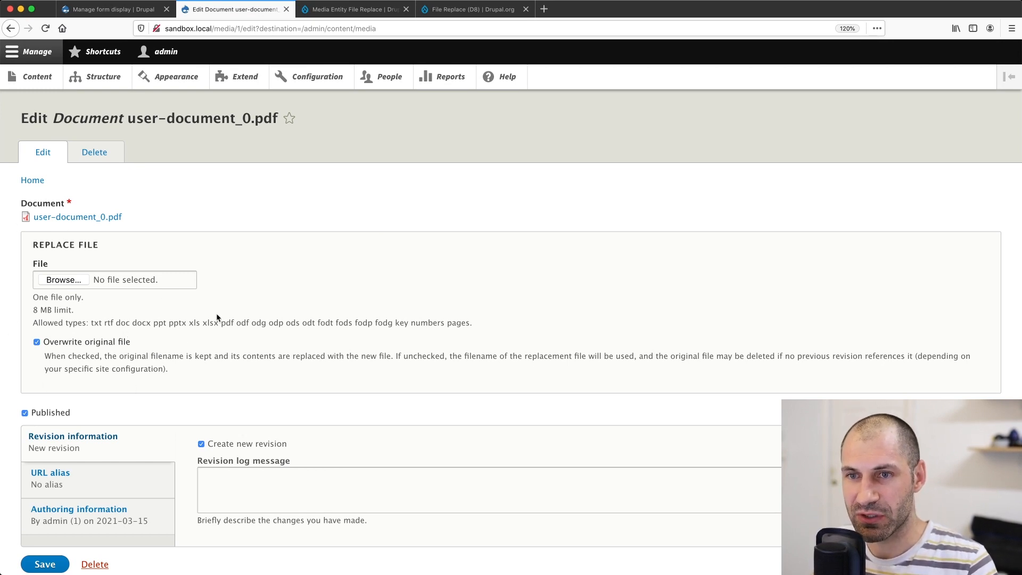
Open the Image media type's form display settings and check where the Replace file field is placed.
click(42, 79)
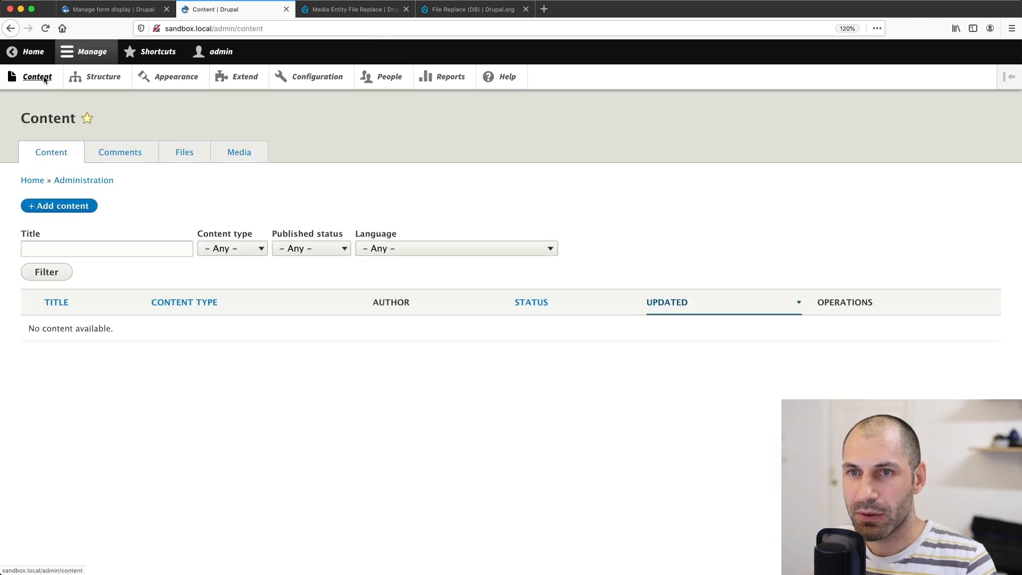
click(243, 160)
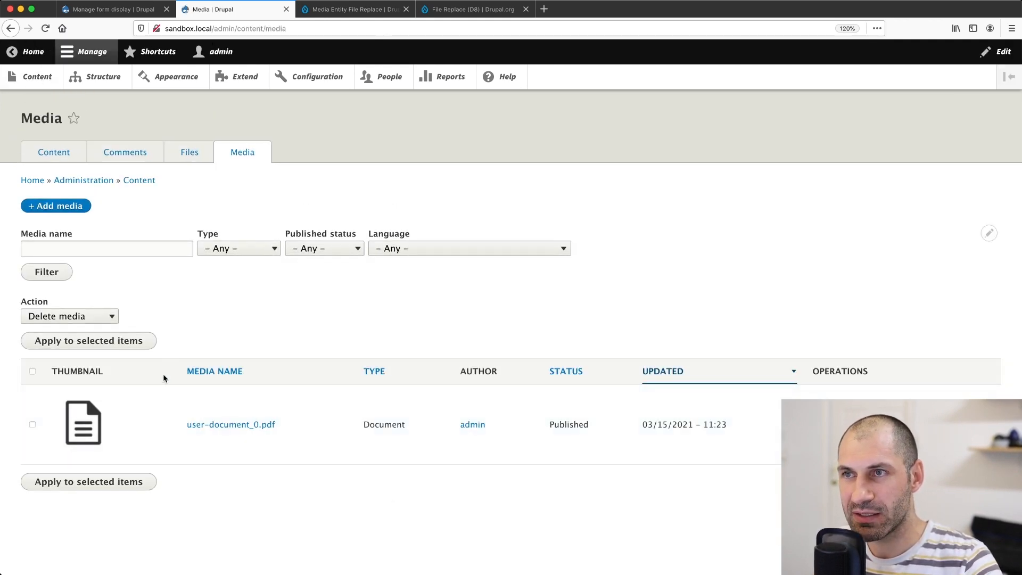
click(113, 78)
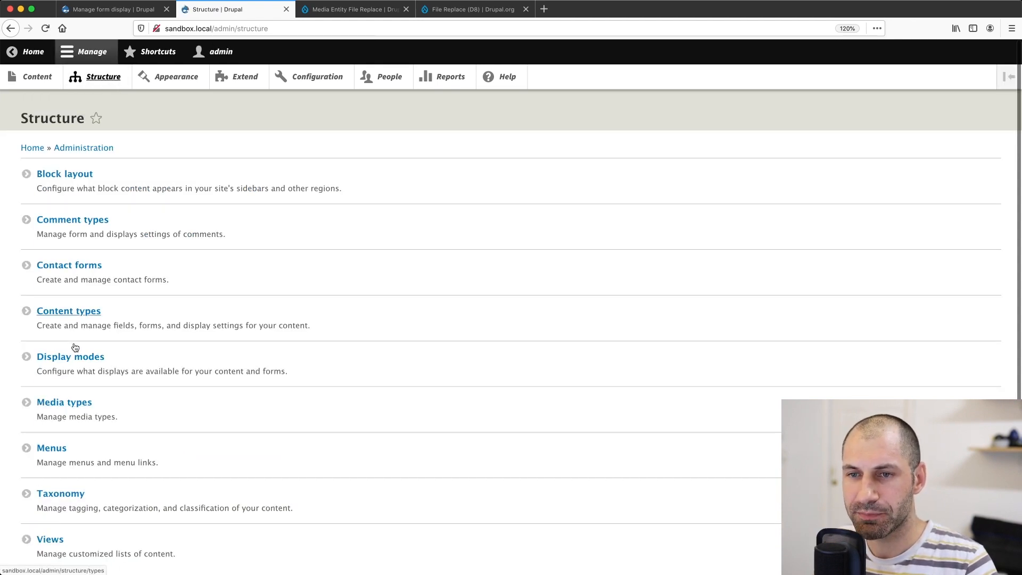
click(69, 402)
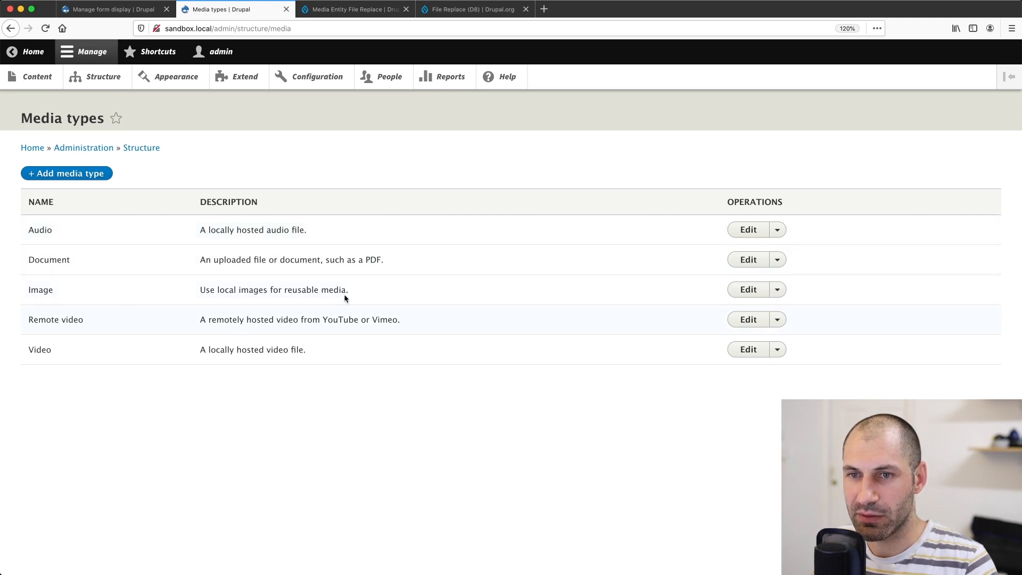
click(778, 288)
click(792, 326)
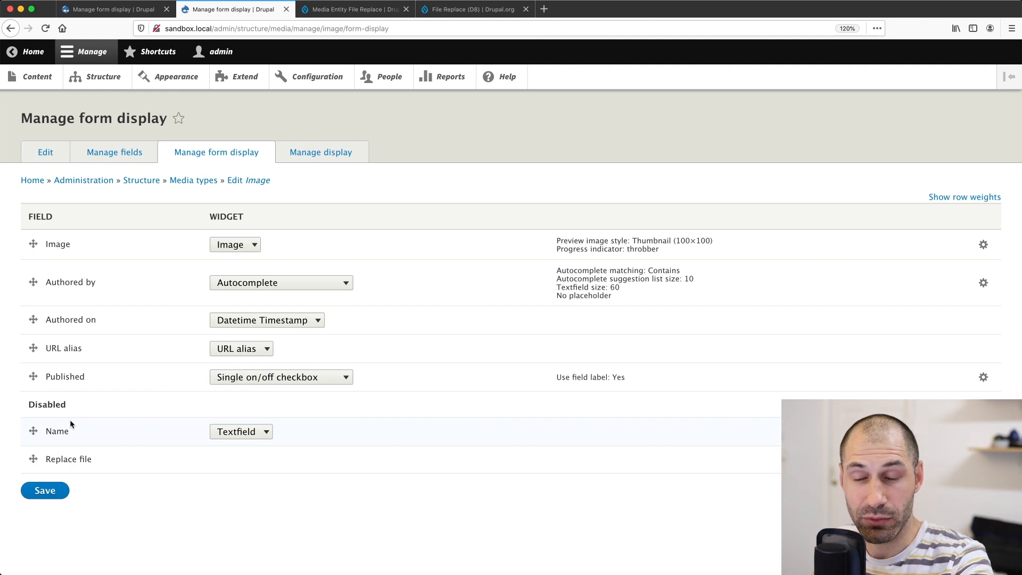
Open the form for adding a new Document media item from the media list.
click(37, 79)
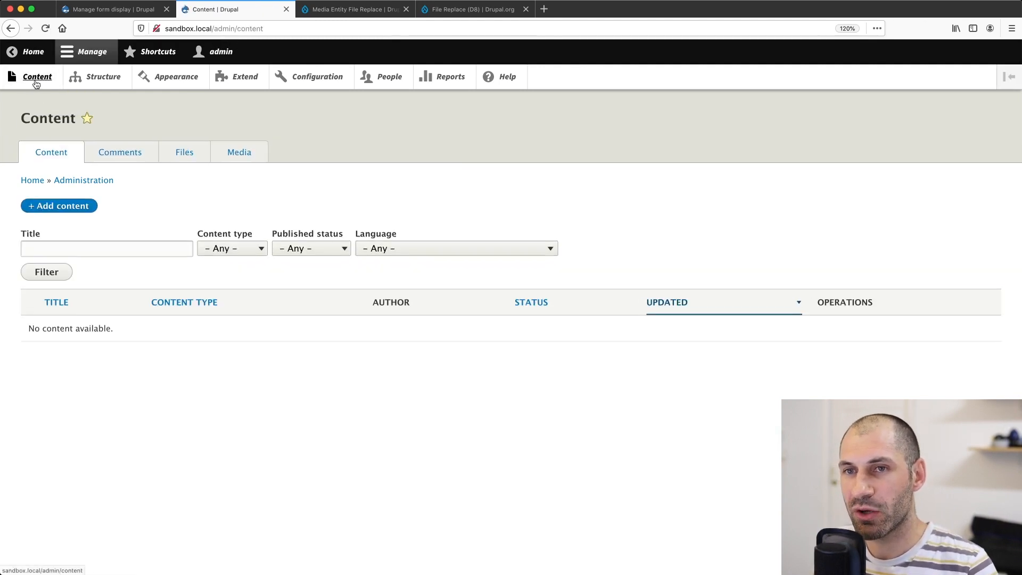
click(246, 152)
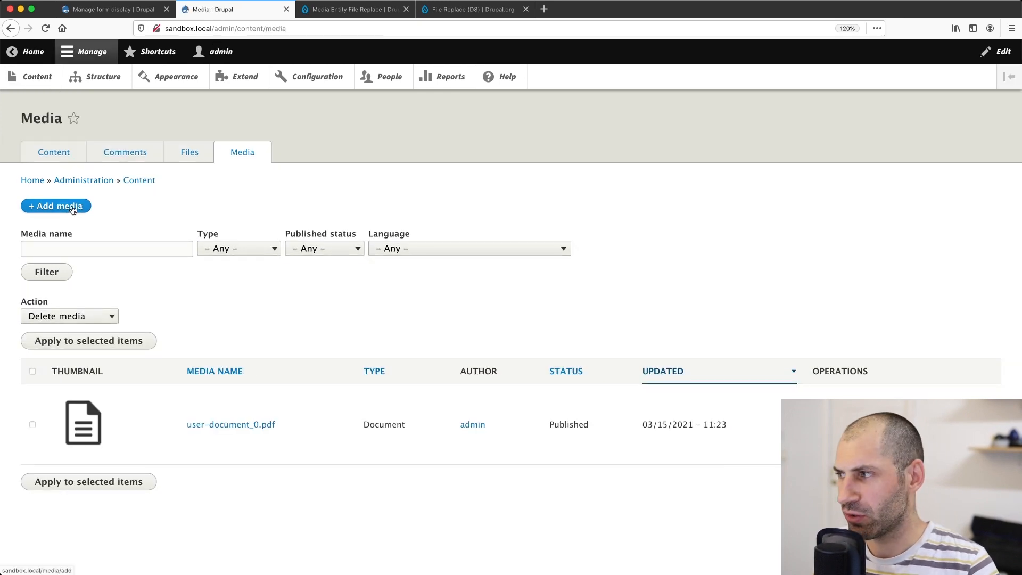
click(72, 208)
click(67, 222)
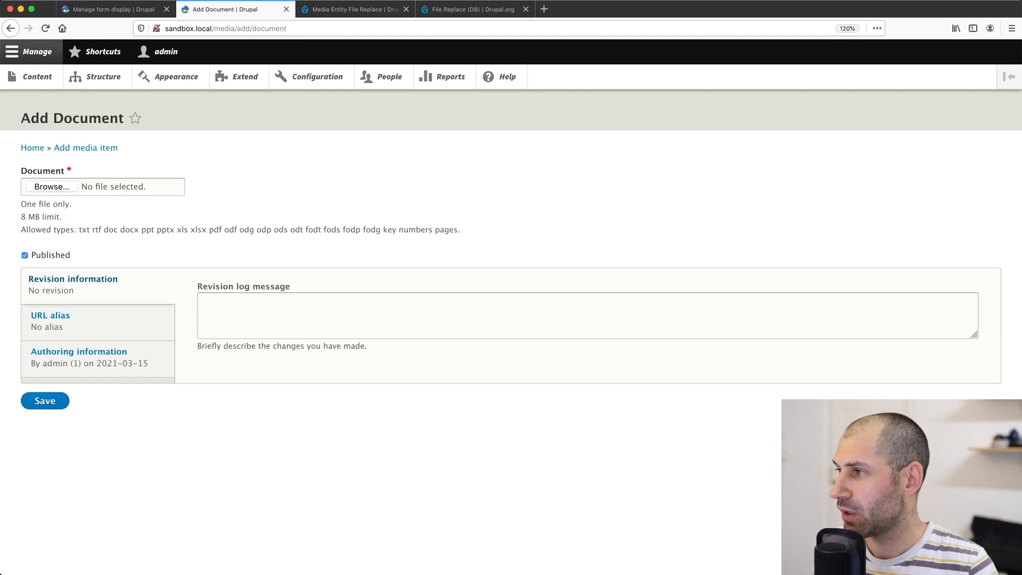
Switch to the files folder in Finder, expand website-proposal and its v1 folder, and preview the v1 website-proposal.pdf.
mouse_move(1021, 211)
mouse_down()
mouse_move(552, 207)
mouse_move(1021, 208)
mouse_up()
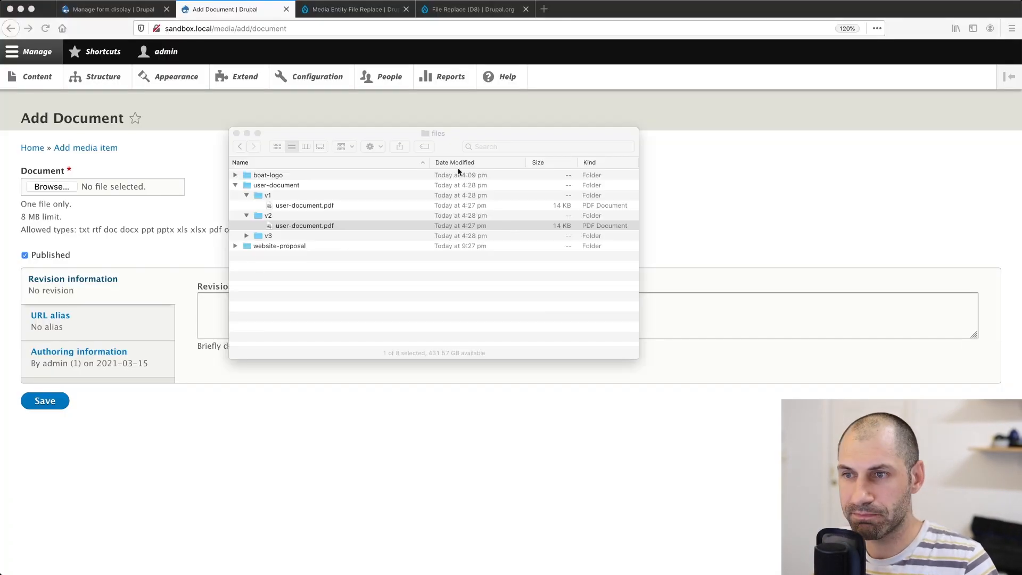
drag(407, 136, 643, 95)
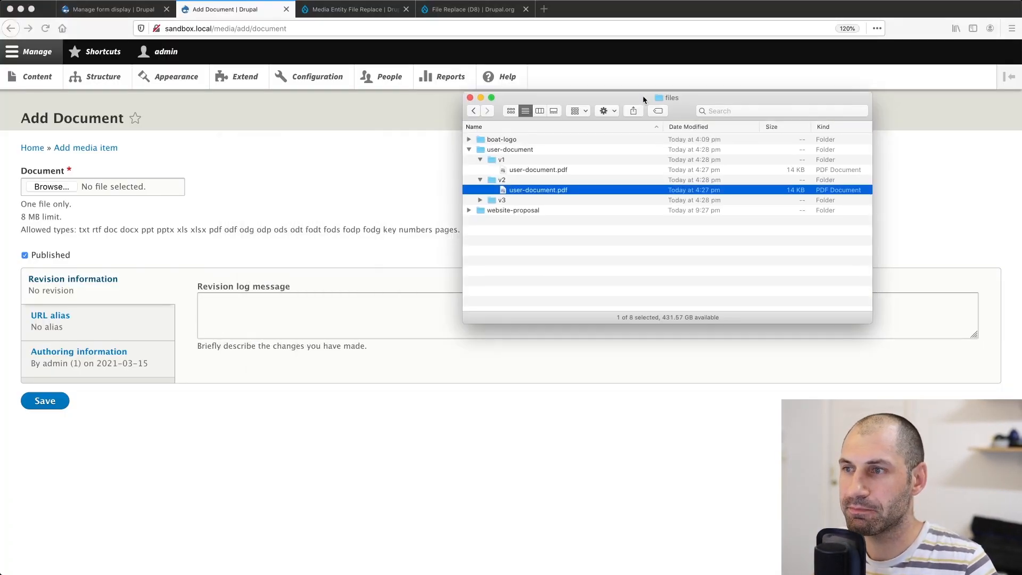
click(467, 148)
click(468, 160)
click(480, 190)
click(480, 200)
click(530, 181)
key(space)
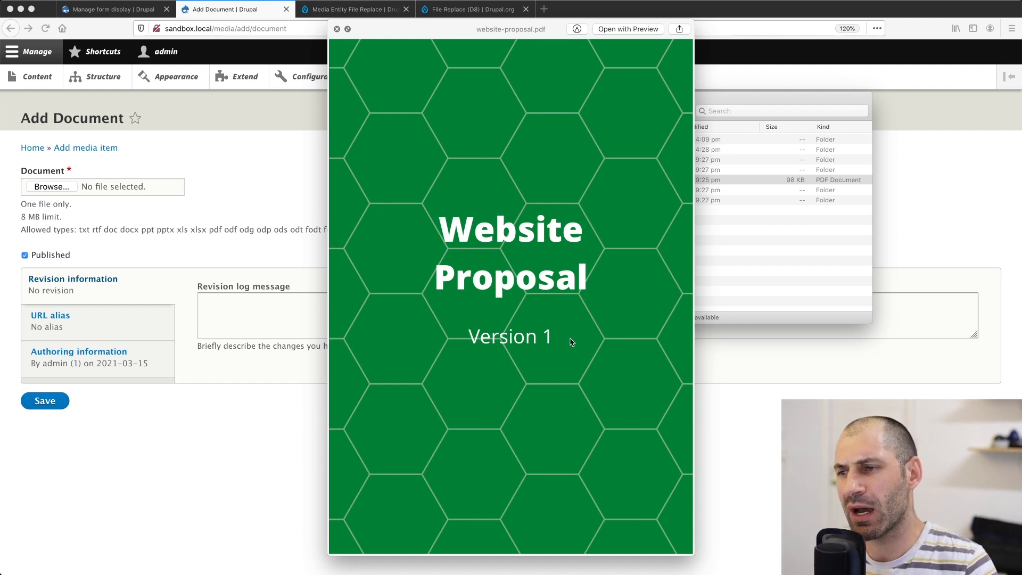
key(space)
Attach the v1 website-proposal.pdf to the new Document media item and save it.
drag(527, 181, 37, 189)
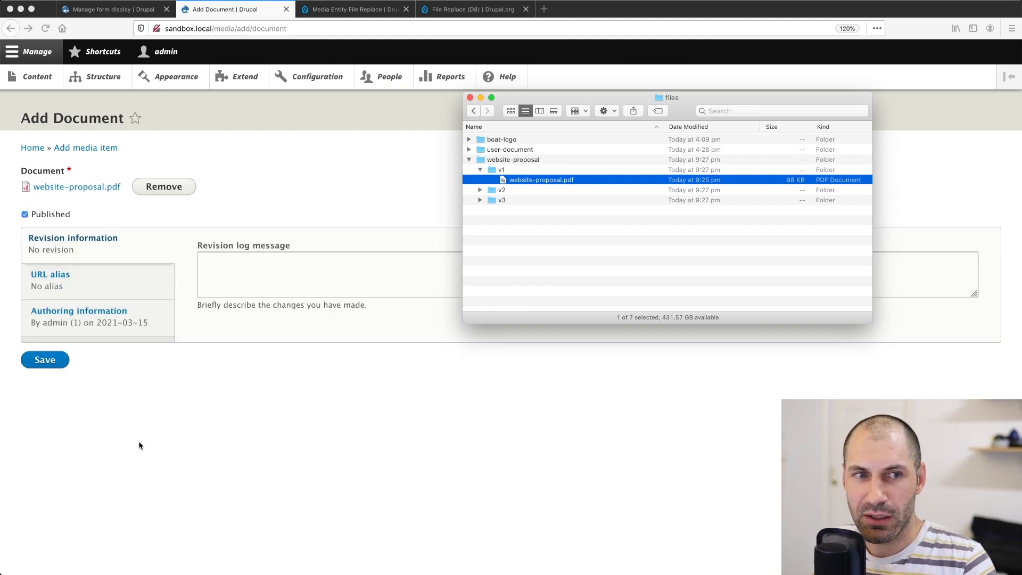
click(139, 443)
click(54, 361)
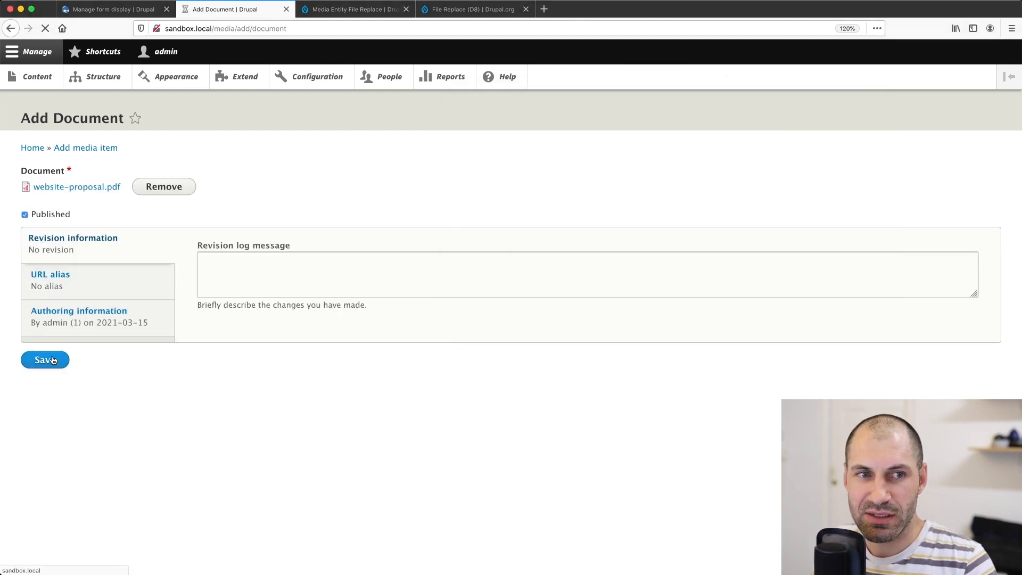
Open the website-proposal.pdf media item for editing and inspect its uploaded PDF, including the file name and date folder in the URL.
scroll(232, 383, down, 2)
click(242, 372)
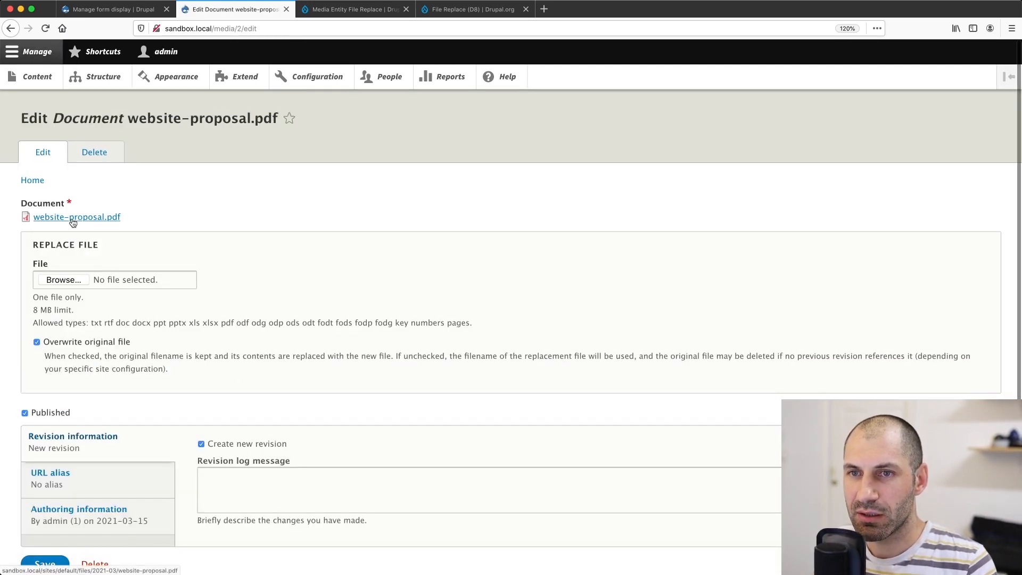
click(73, 218)
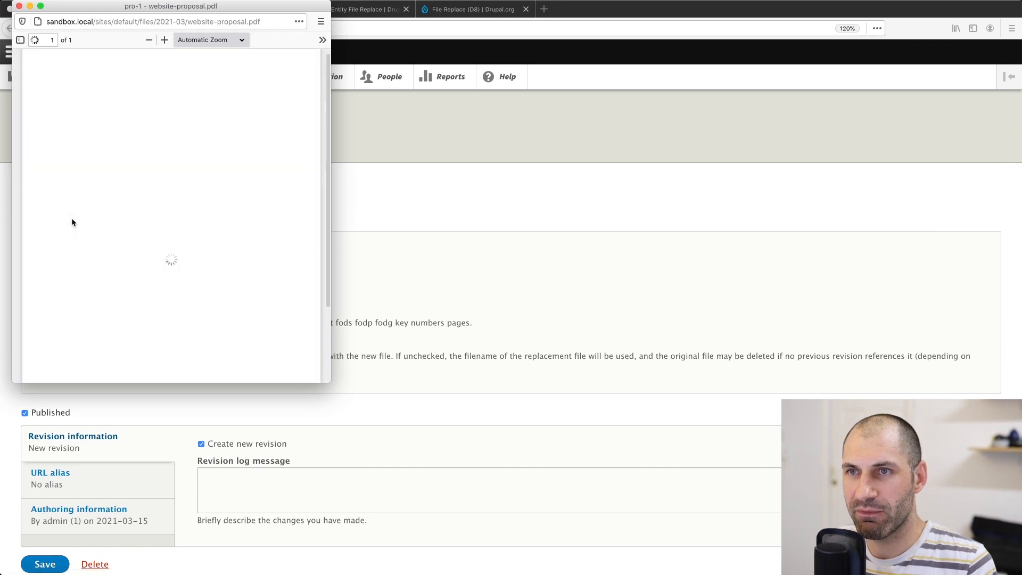
drag(331, 379, 515, 453)
drag(188, 23, 280, 27)
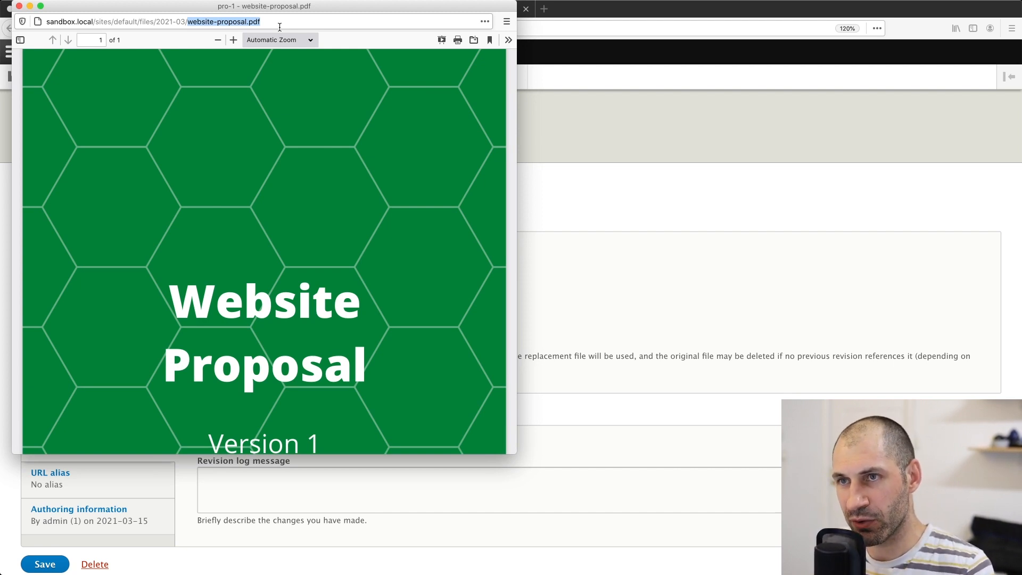
drag(186, 22, 157, 20)
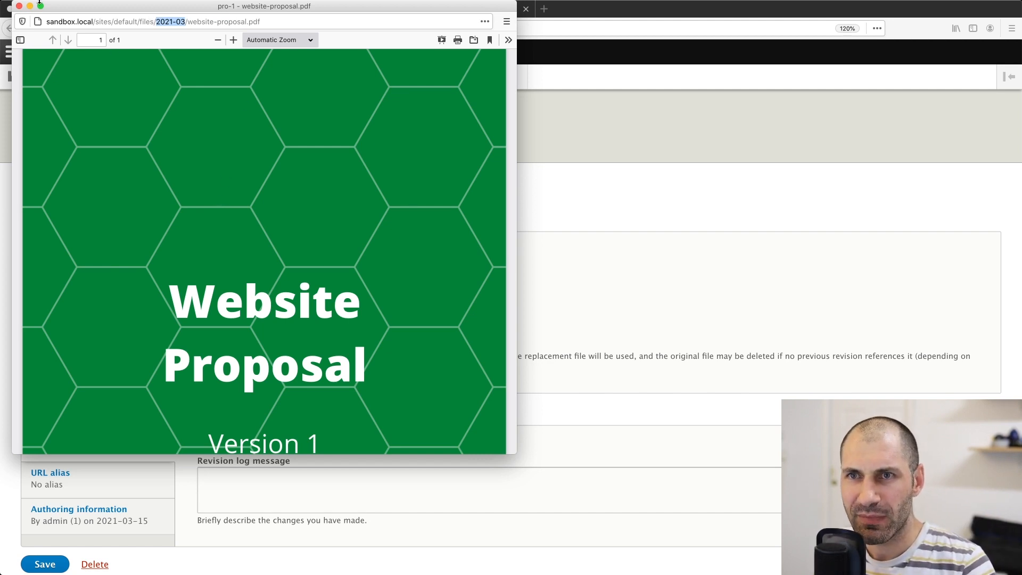
click(20, 6)
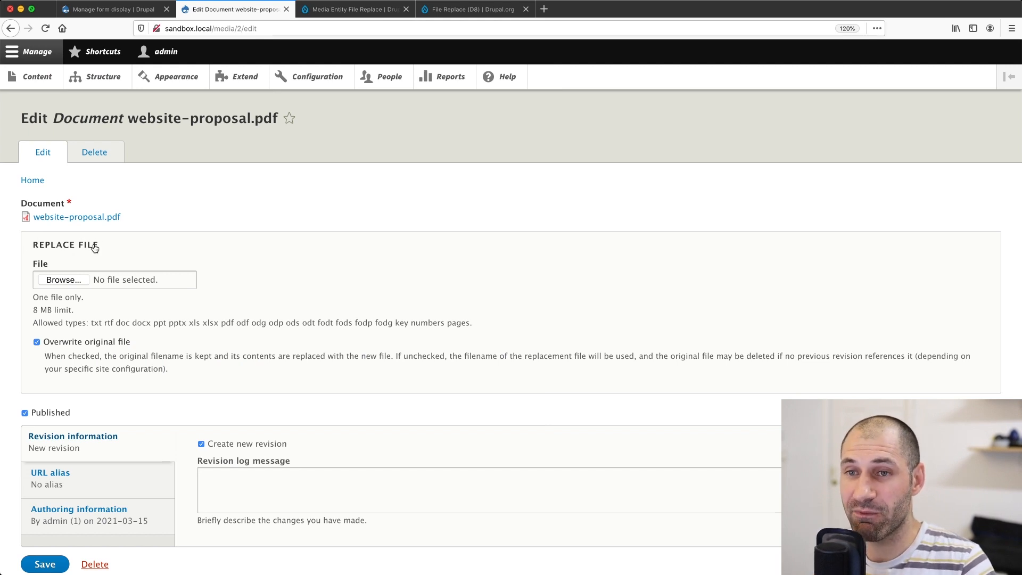
Switch to Finder, expand the v2 folder under website-proposal, and preview its website-proposal.pdf.
key(super+Tab)
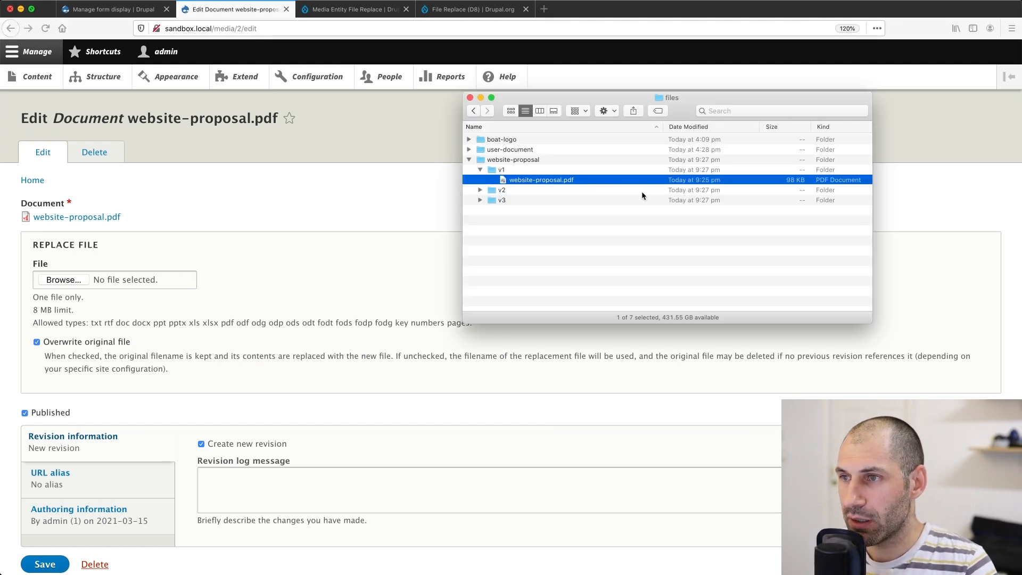
click(479, 190)
click(520, 205)
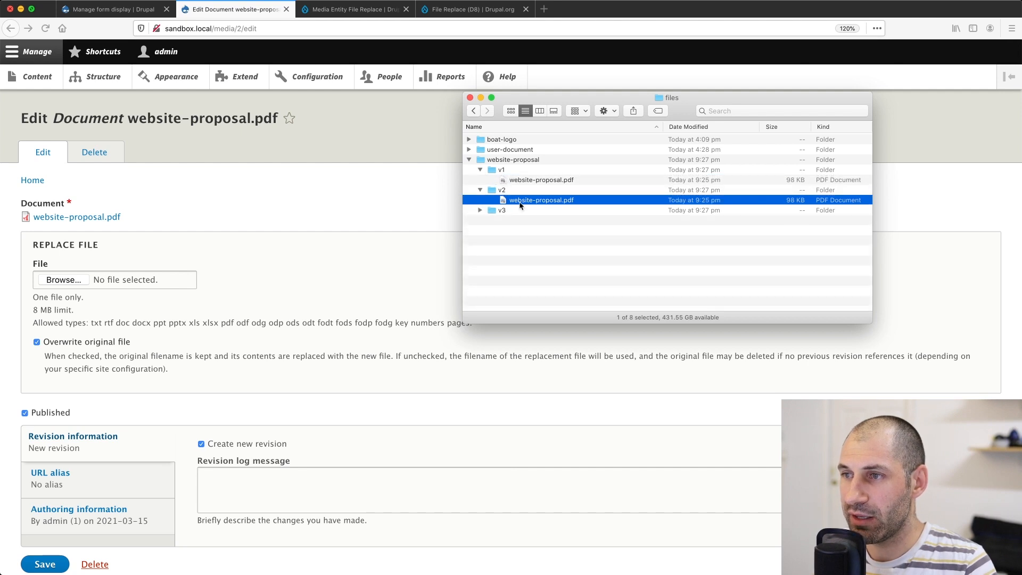
key(space)
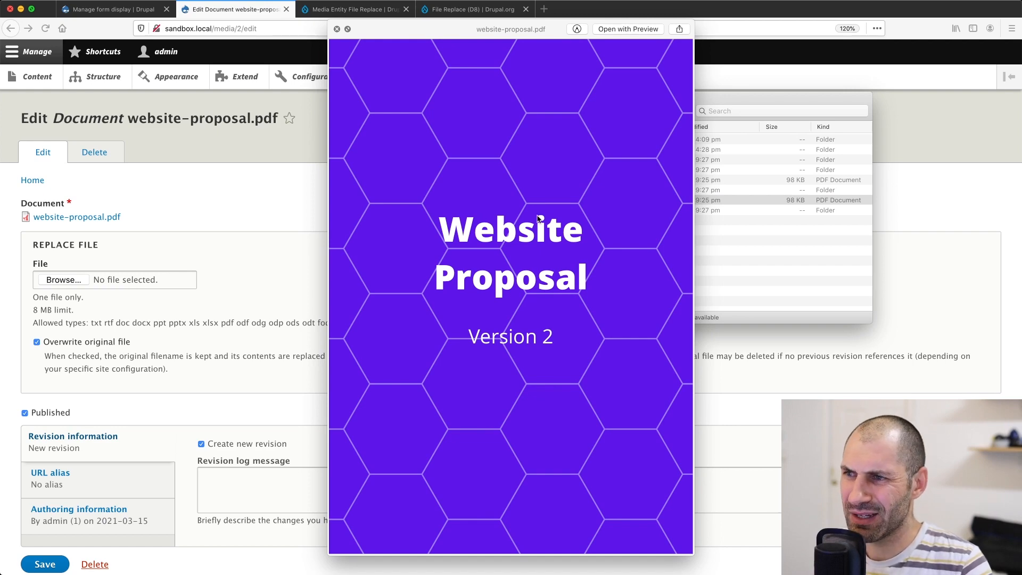
key(space)
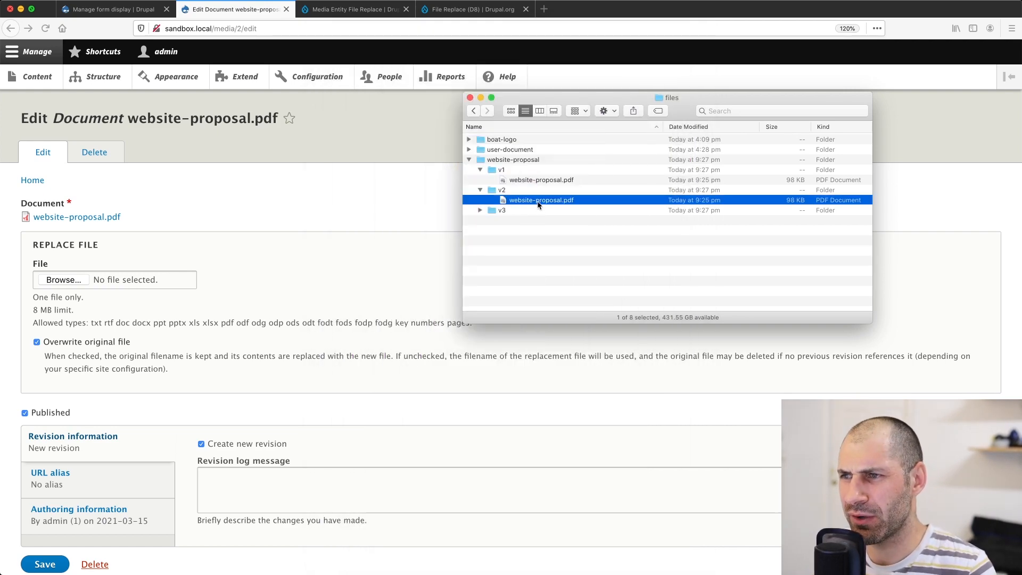
Supply the v2 website-proposal.pdf as the replacement file with Overwrite original file enabled, and save the media item.
drag(539, 201, 69, 281)
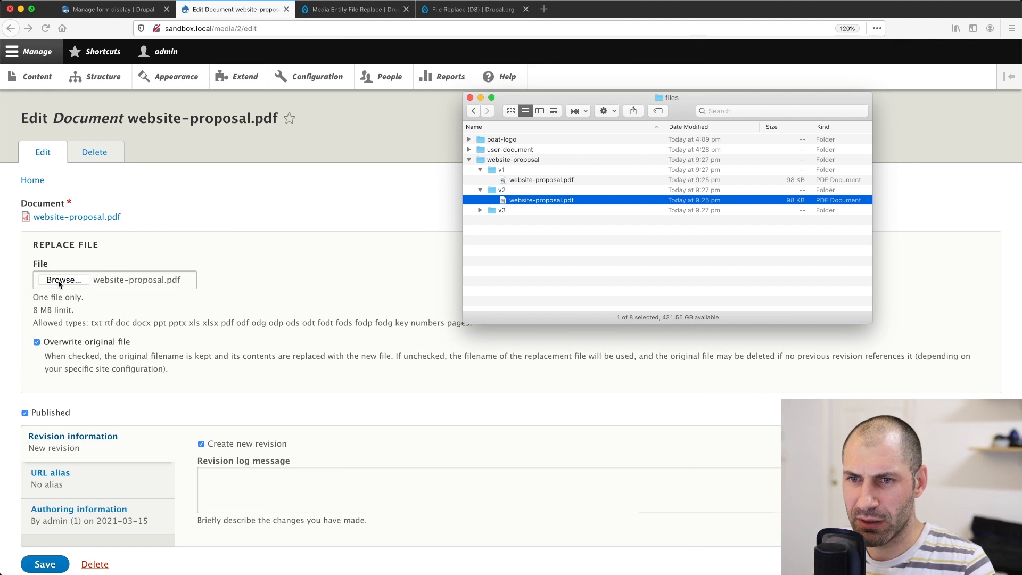
click(295, 257)
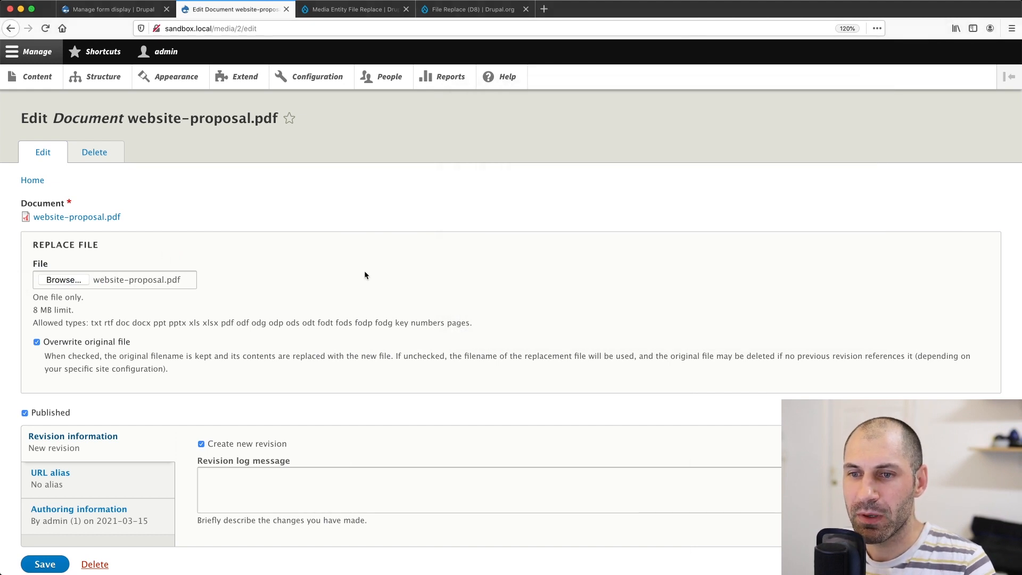
scroll(359, 277, down, 2)
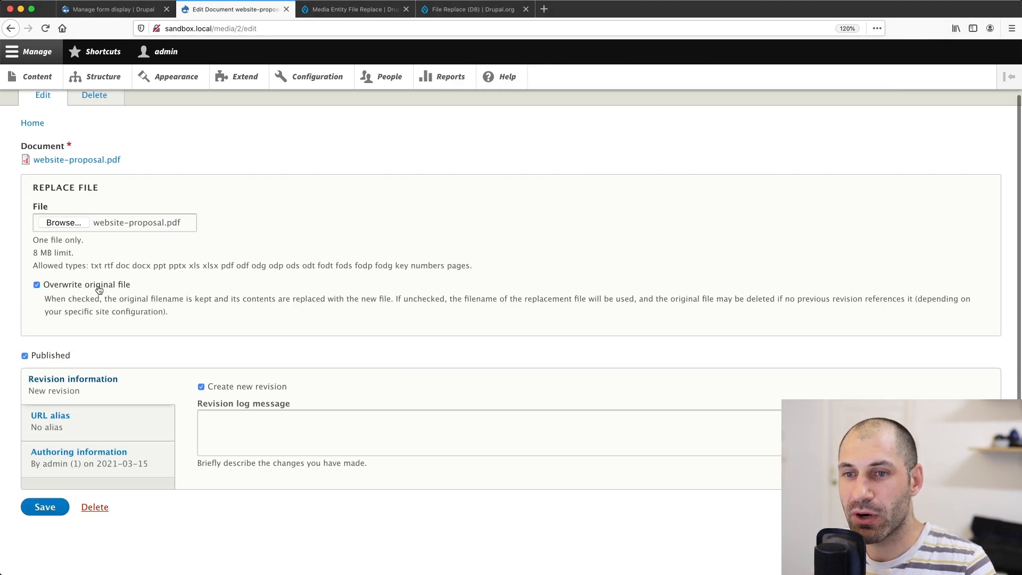
click(46, 508)
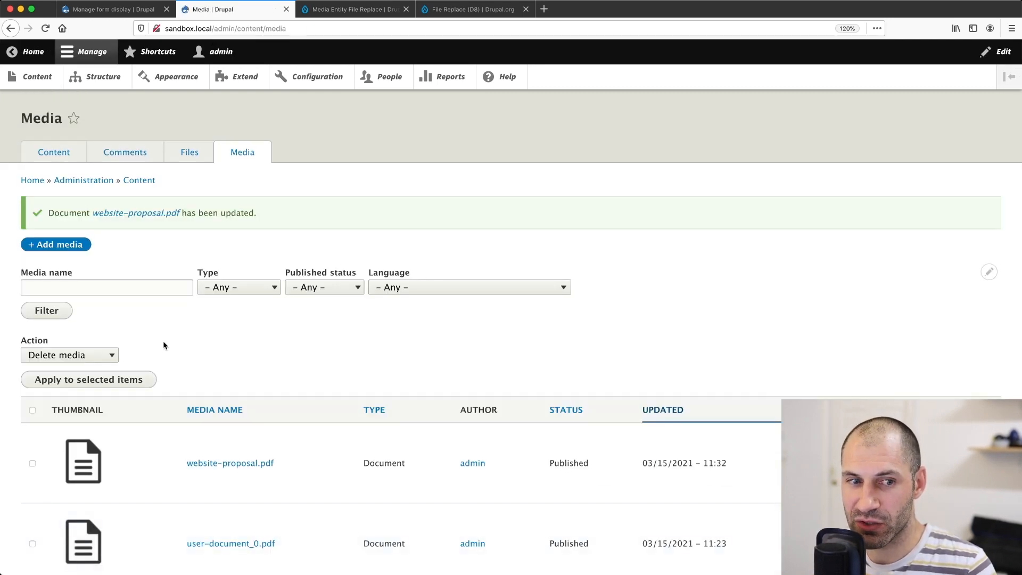
Reopen the website-proposal.pdf media item, view its linked PDF in an enlarged window, and reload it to check the replaced content.
scroll(163, 343, down, 3)
click(256, 372)
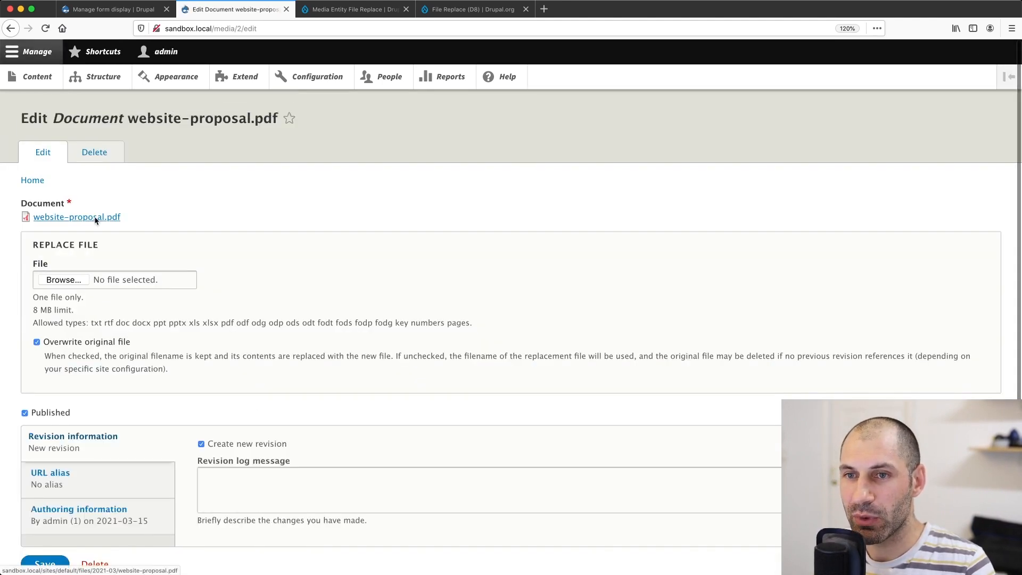
click(95, 218)
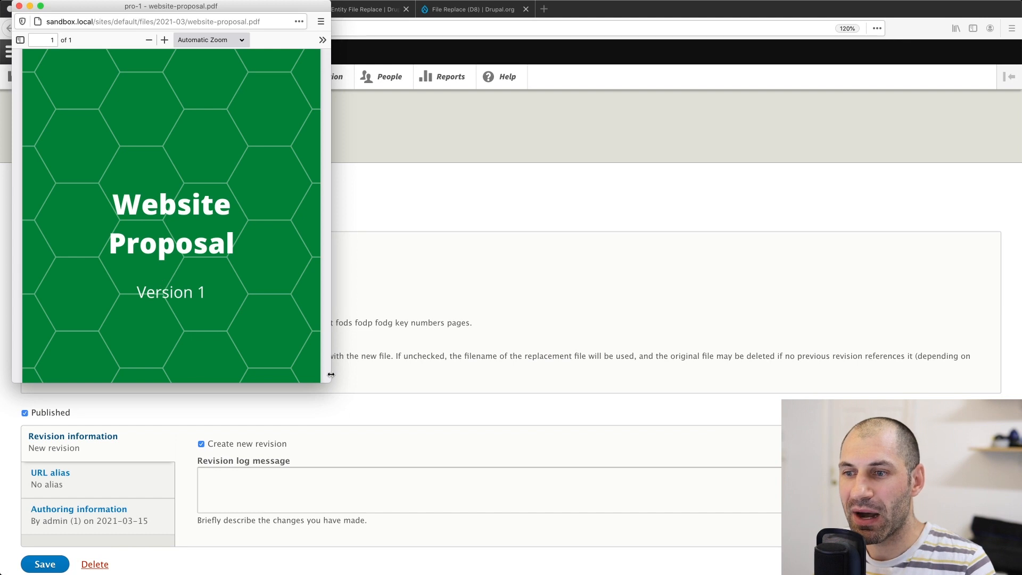
double_click(284, 7)
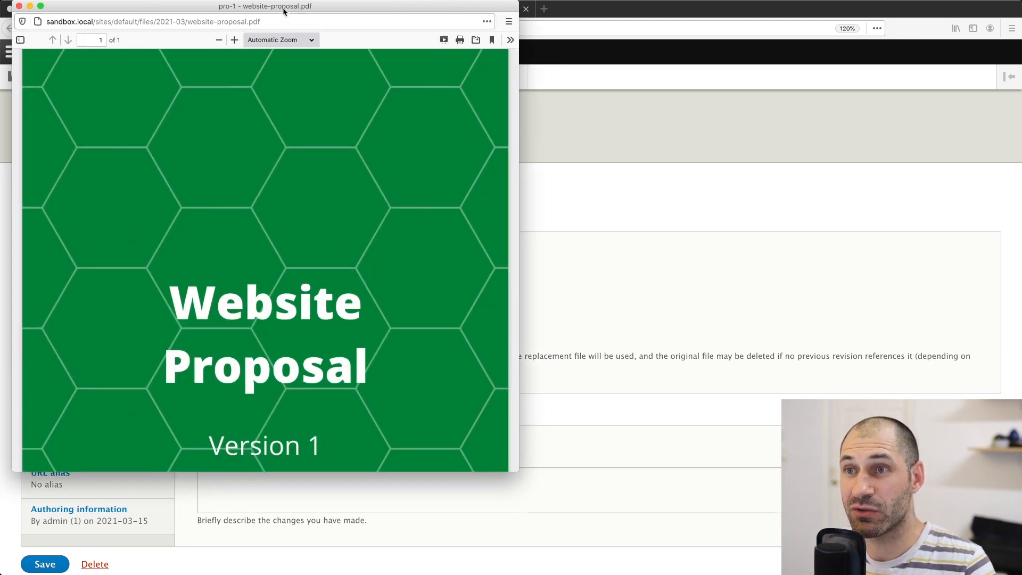
drag(284, 11, 362, 11)
scroll(319, 314, down, 3)
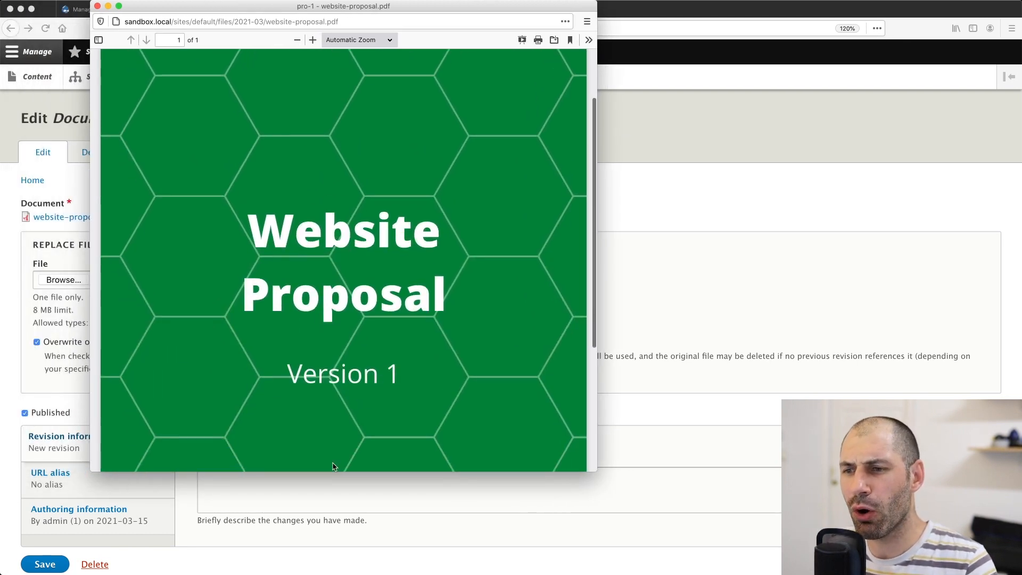
drag(343, 472, 345, 542)
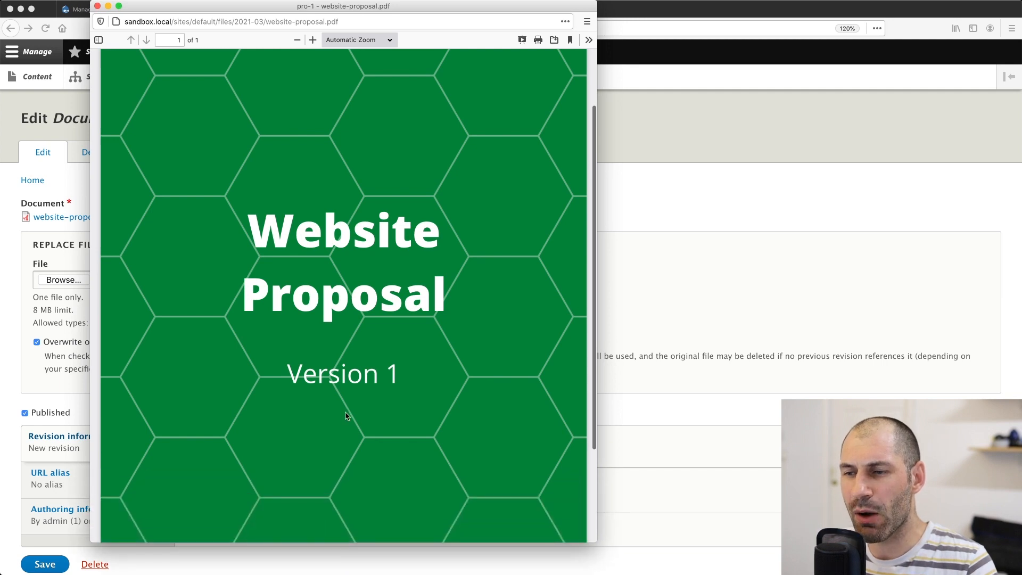
scroll(347, 415, up, 3)
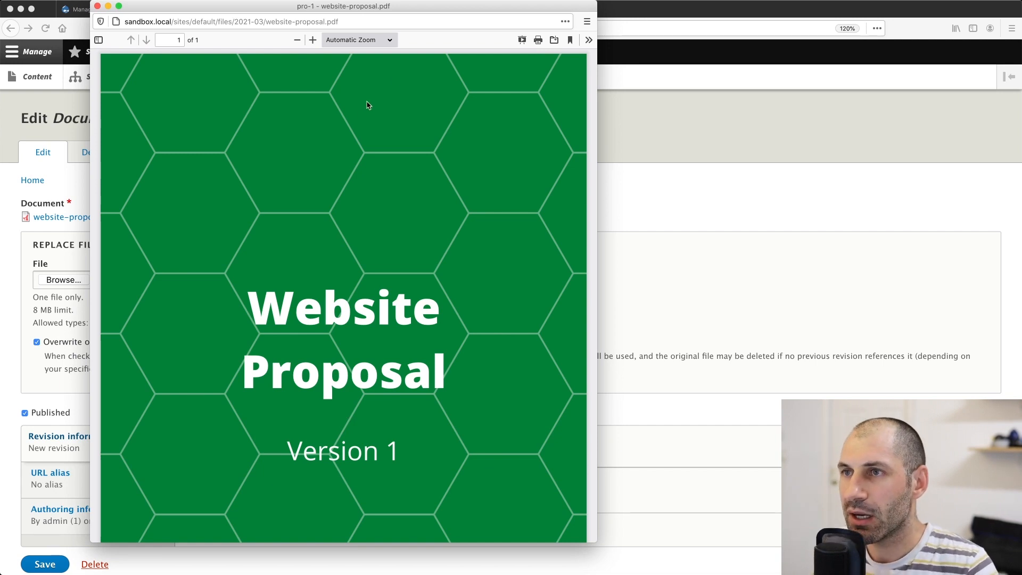
key(super+r)
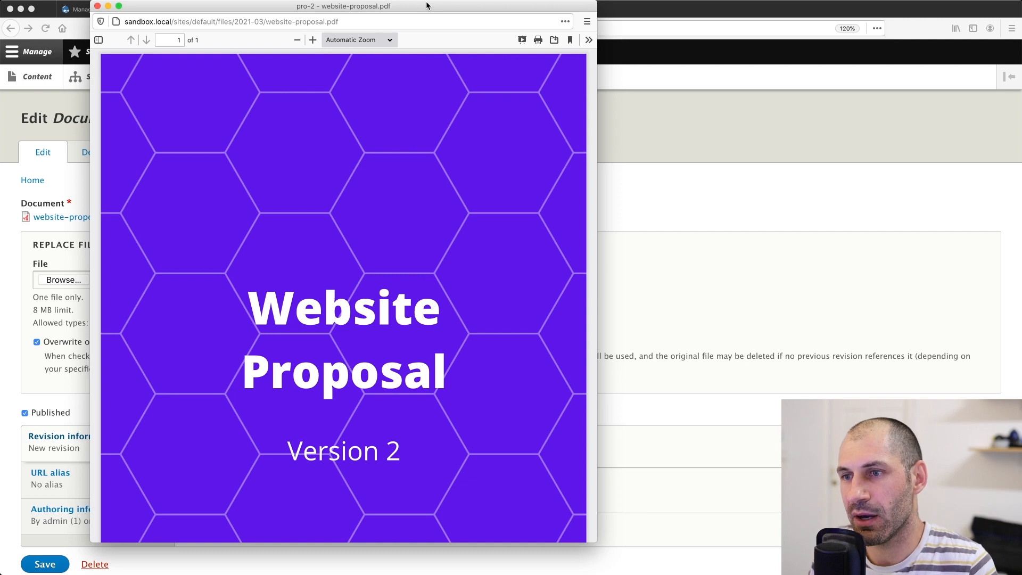
click(98, 6)
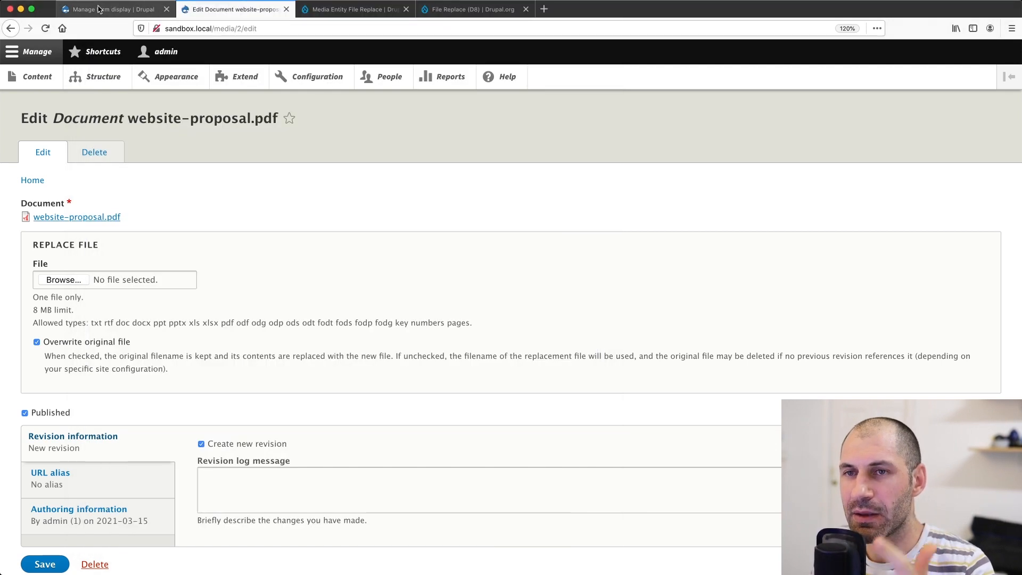
Review the caching notes and usage instructions on the Media Entity File Replace project page.
click(379, 13)
scroll(407, 304, up, 10)
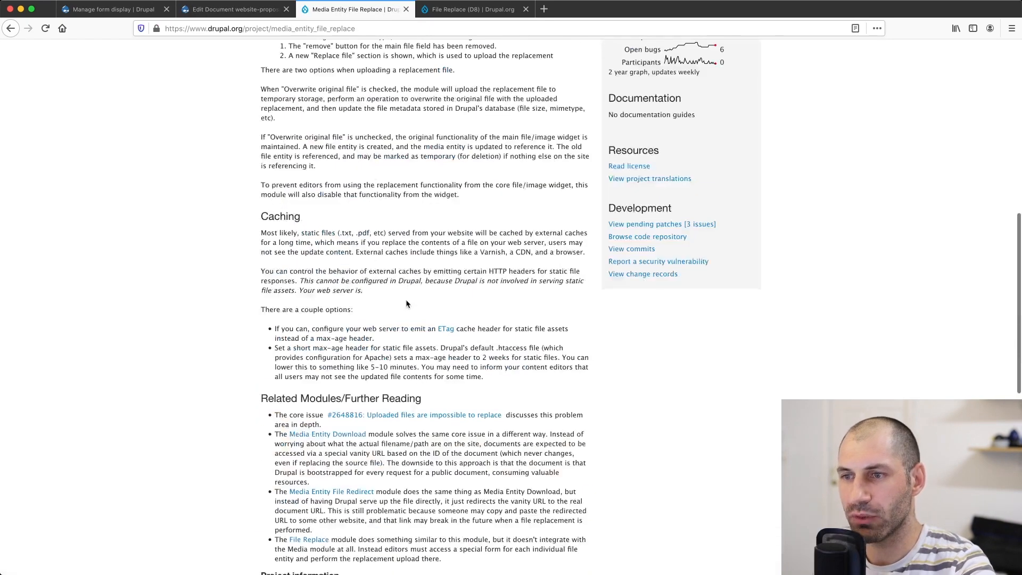
scroll(406, 304, up, 4)
scroll(403, 293, up, 3)
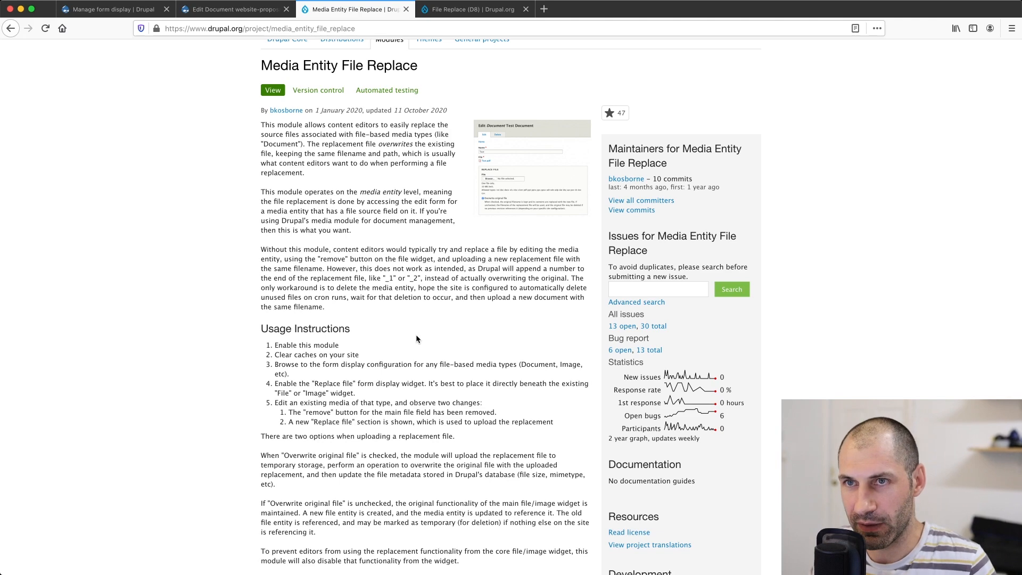
Open the Article creation form to examine its Image file field, and close the website-proposal.pdf edit tab.
click(95, 9)
click(47, 75)
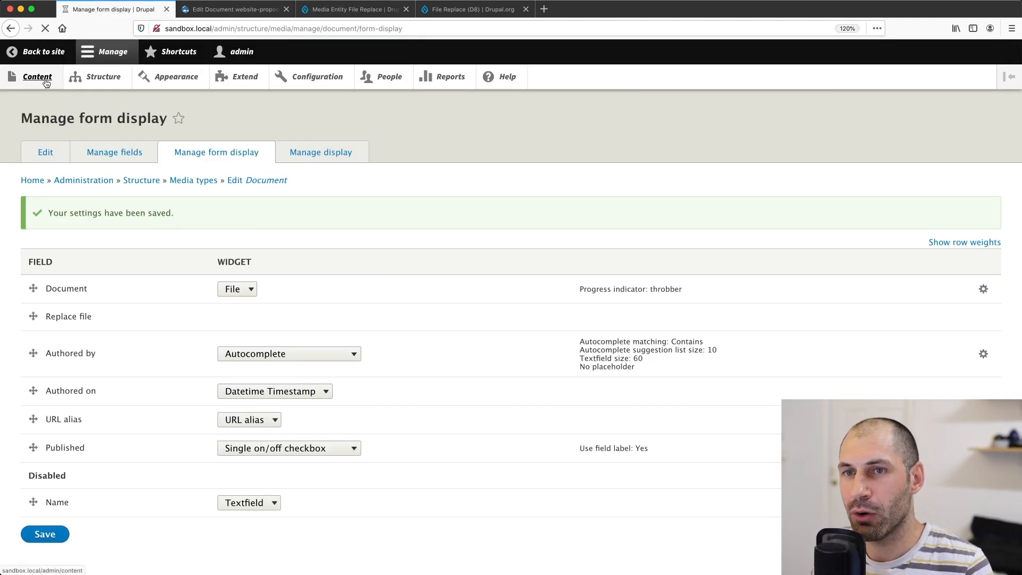
click(68, 205)
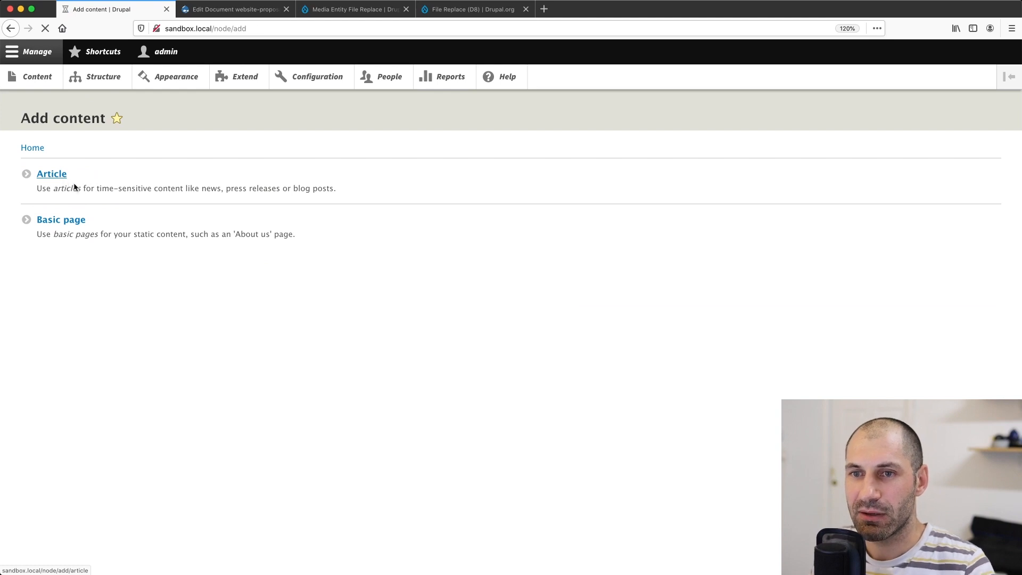
scroll(157, 239, down, 3)
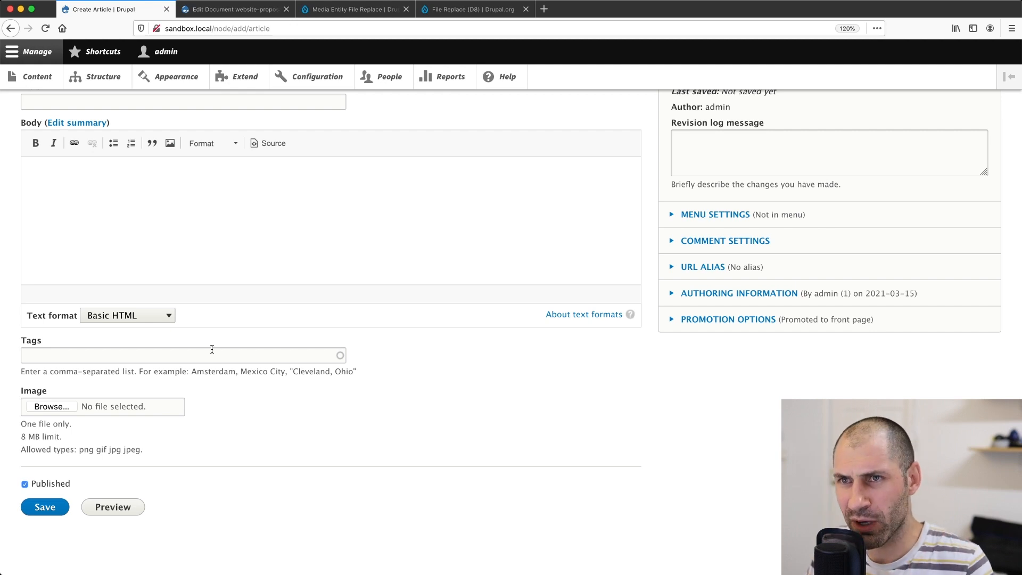
click(287, 9)
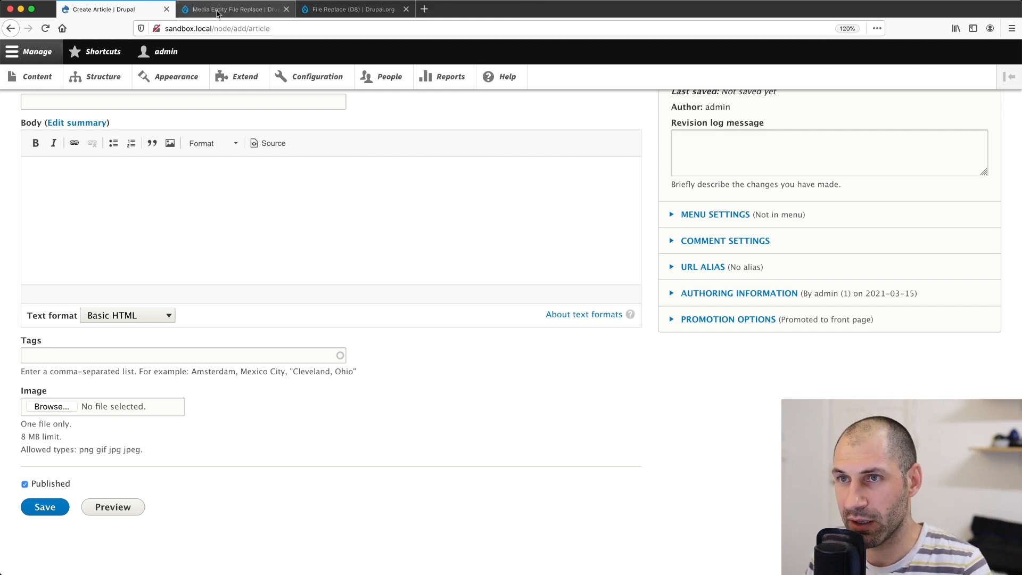
Review the File Replace (D8) project page and copy the module's machine name file_replace from the page address.
click(354, 10)
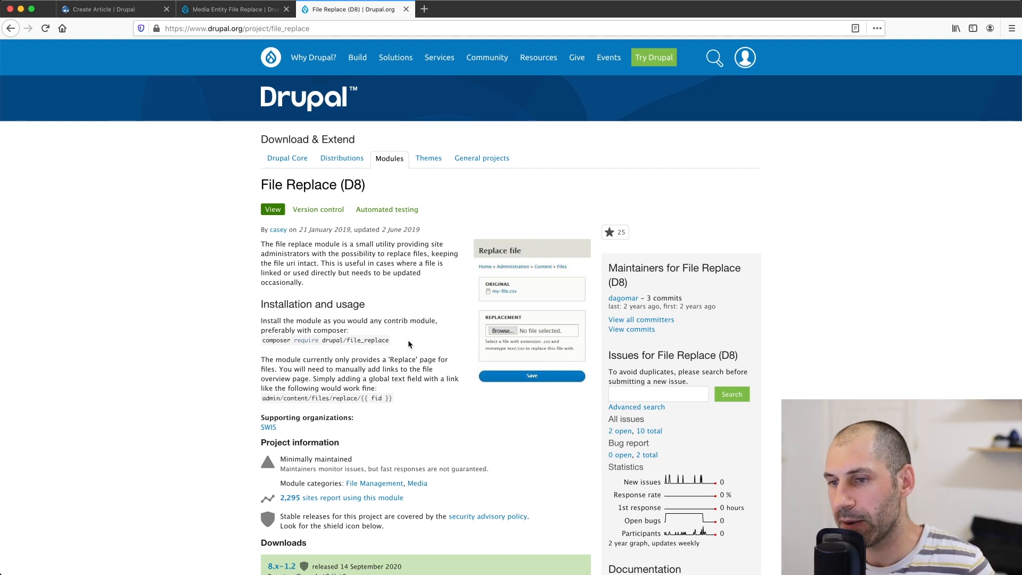
scroll(409, 340, down, 2)
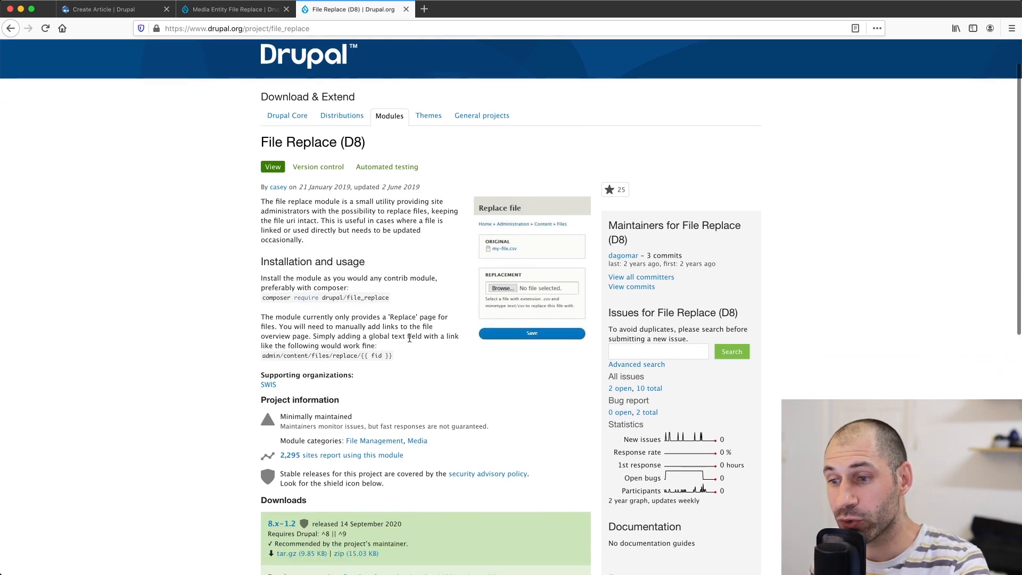
scroll(409, 338, down, 4)
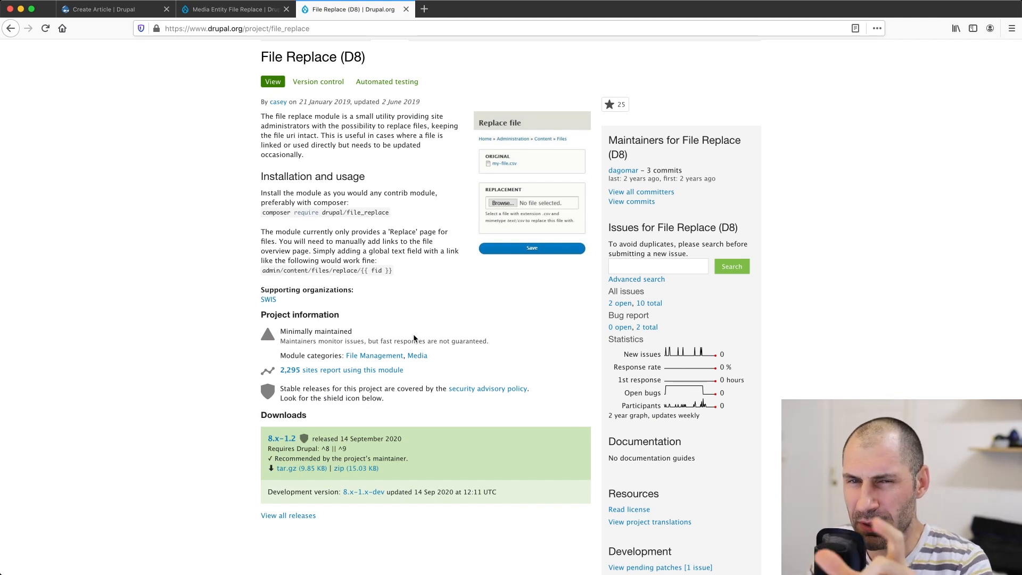
scroll(407, 318, up, 3)
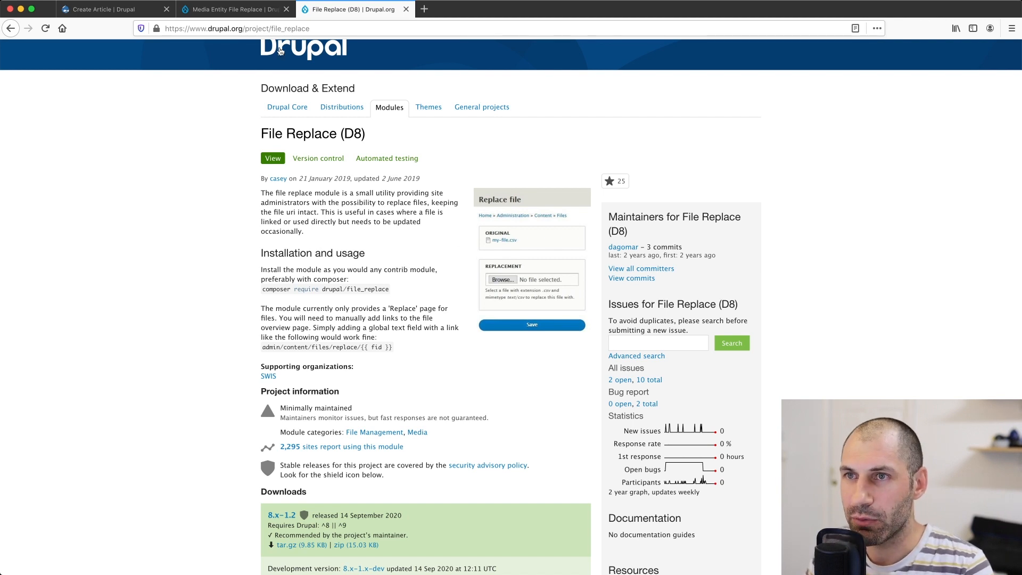
double_click(292, 28)
key(super+c)
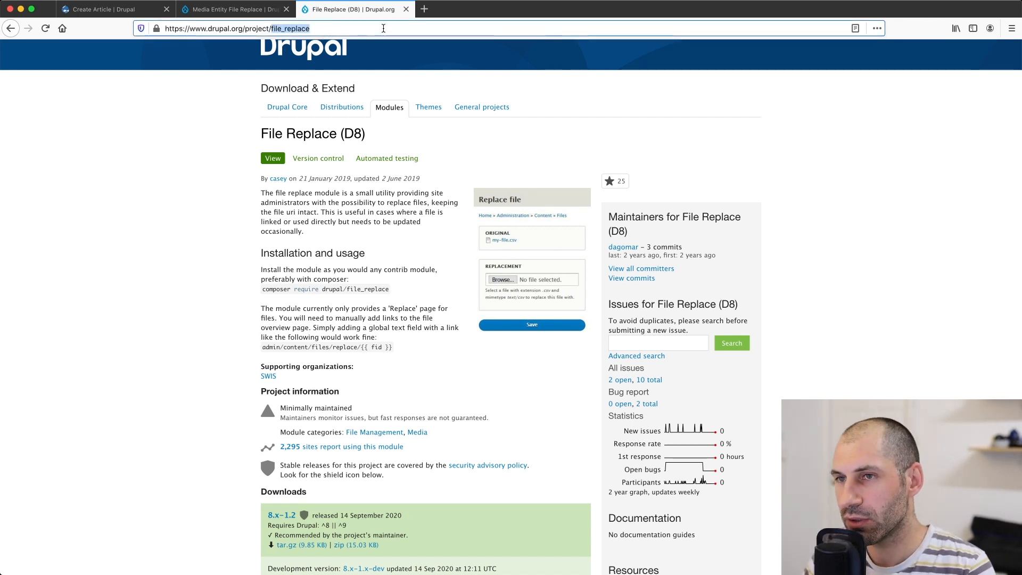
Switch to the terminal, clear it, and run composer require drupal/file_replace in the sandbox project.
key(super+Tab)
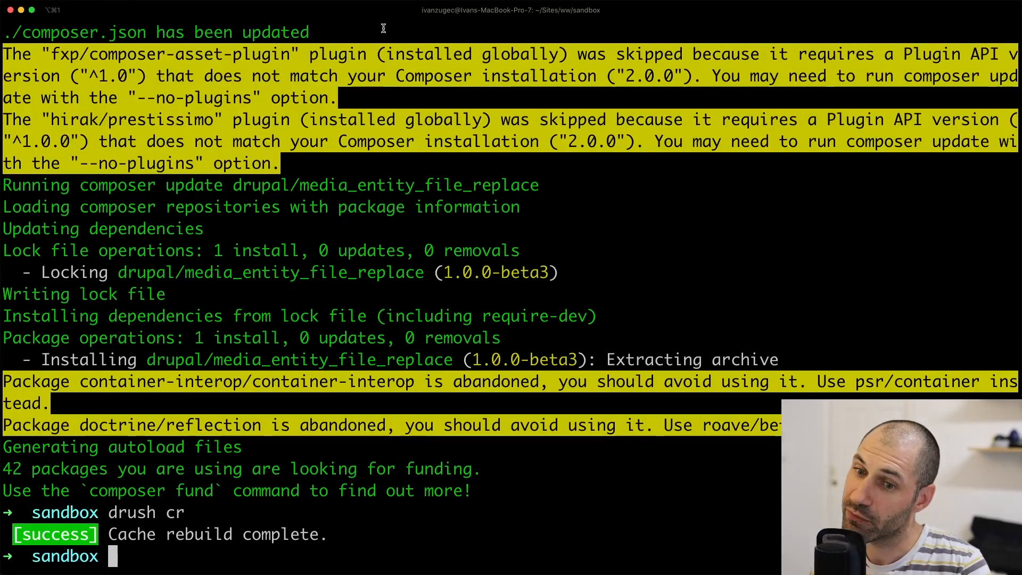
text(clear)
key(Return)
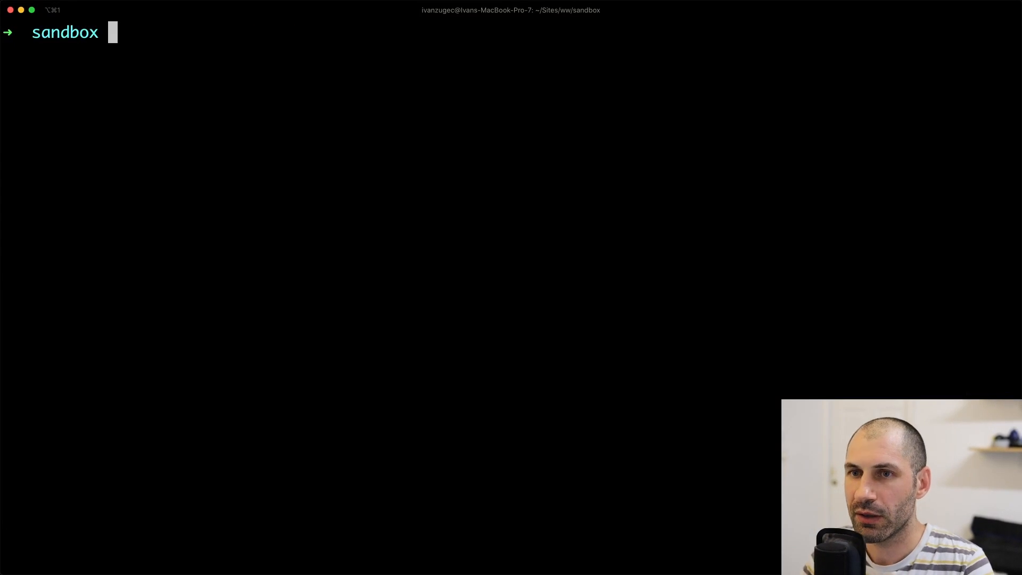
text(composer require drupal)
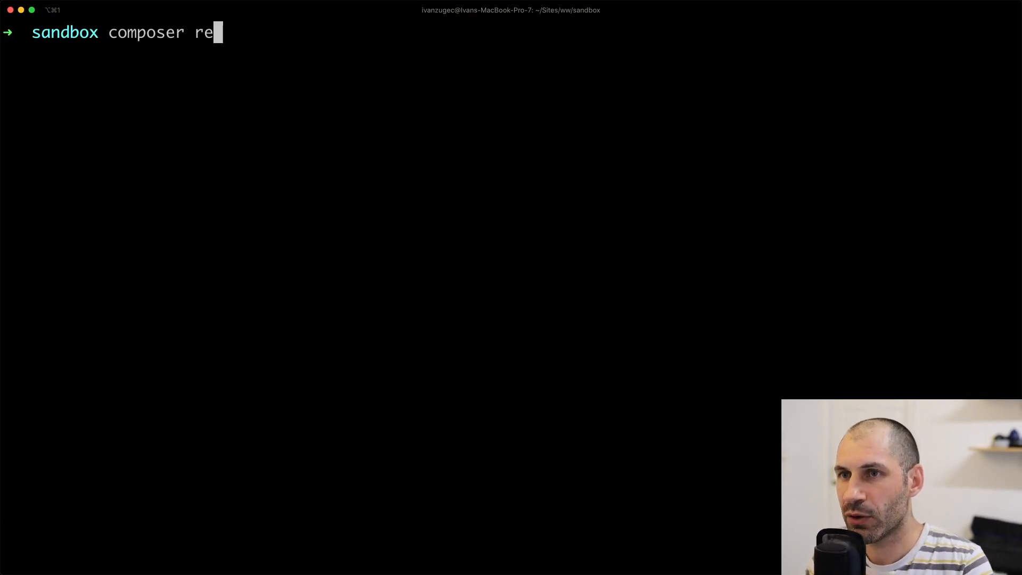
text(/)
key(super+v)
key(Return)
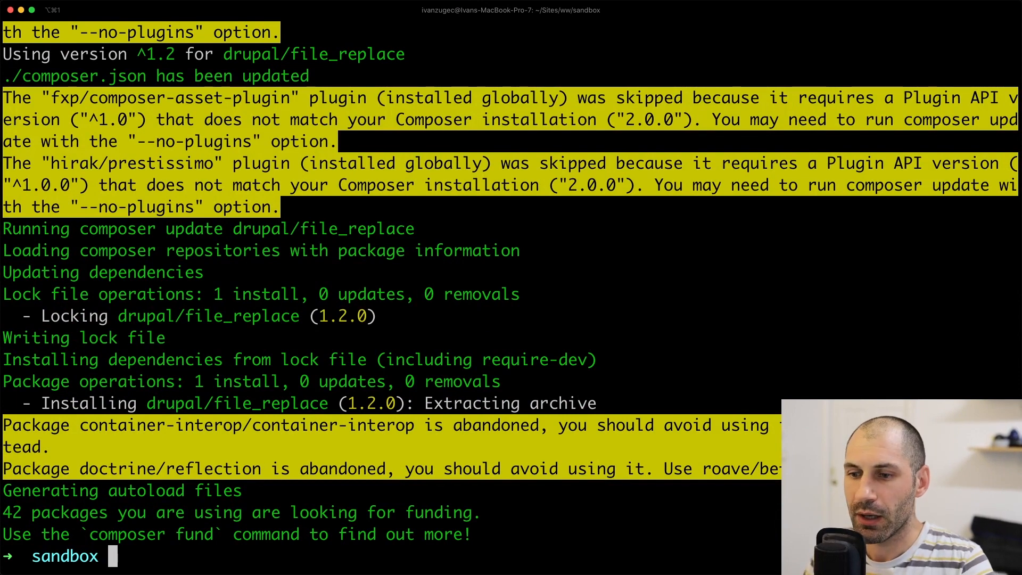
Return to the File Replace project page in Firefox and examine the usage instructions and replacement path admin/content/files/replace/{{ fid }} in an enlarged view.
key(super+Tab)
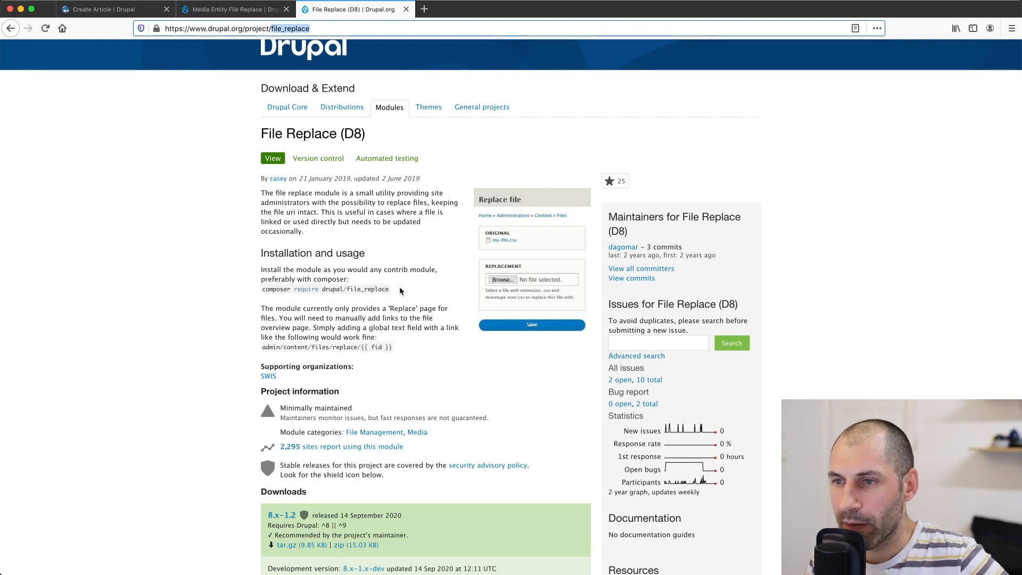
drag(400, 290, 337, 290)
drag(358, 349, 262, 349)
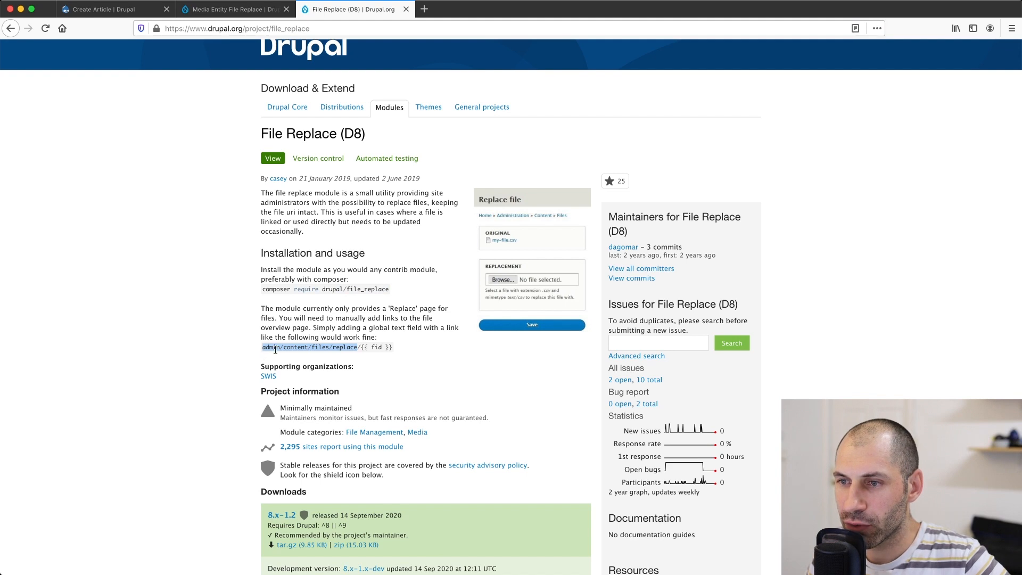
click(340, 349)
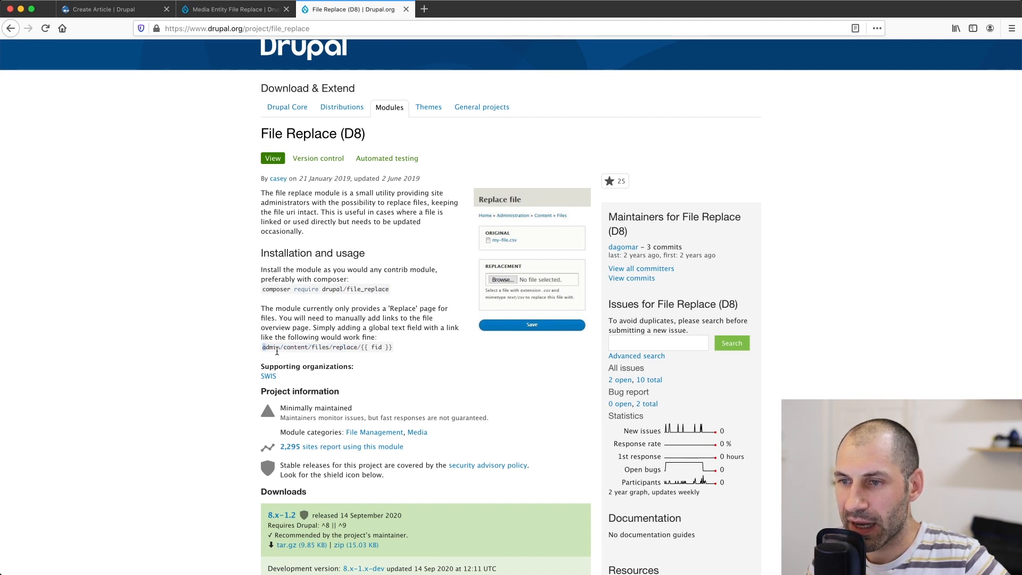
drag(263, 349, 403, 351)
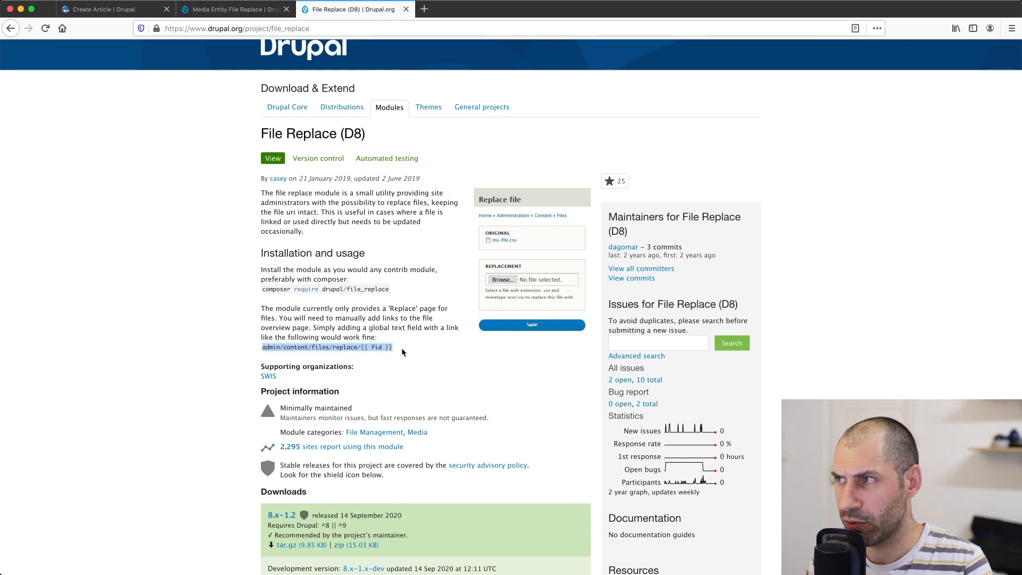
key(super+plus)
key(super+plus)
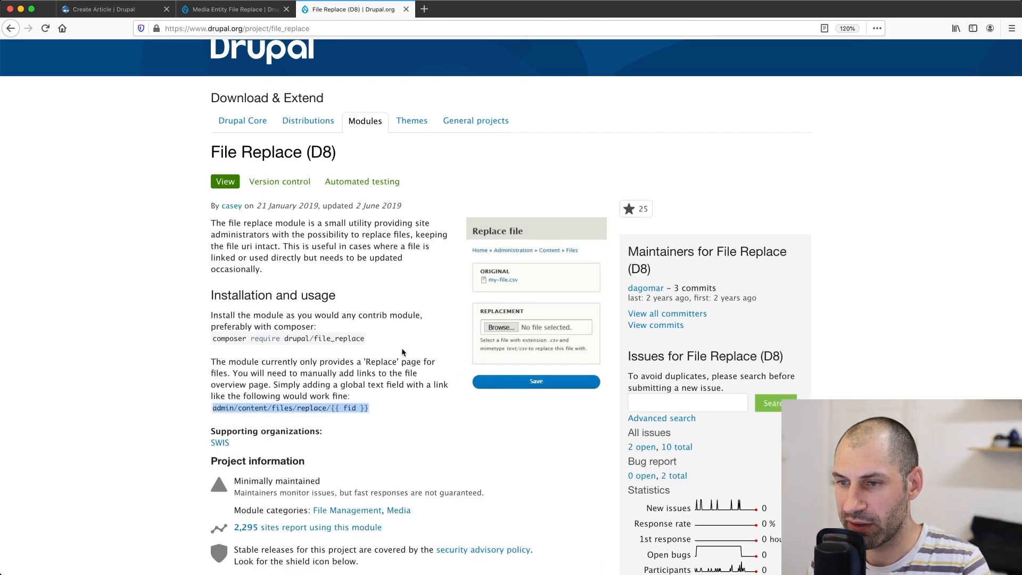
key(super+plus)
key(super+plus)
scroll(401, 348, down, 4)
click(342, 281)
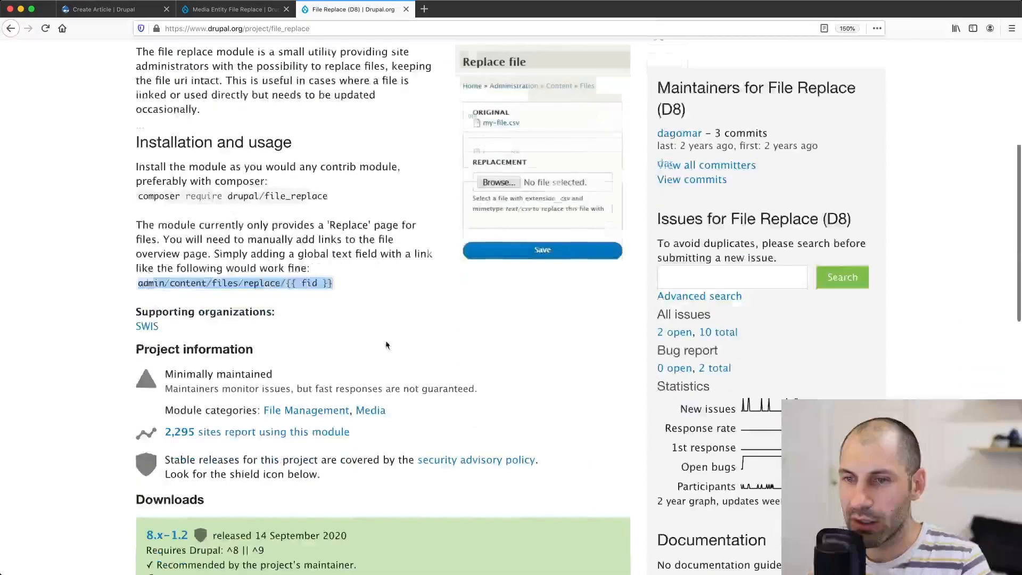
drag(138, 284, 169, 285)
click(170, 285)
drag(244, 283, 336, 286)
click(294, 284)
click(337, 287)
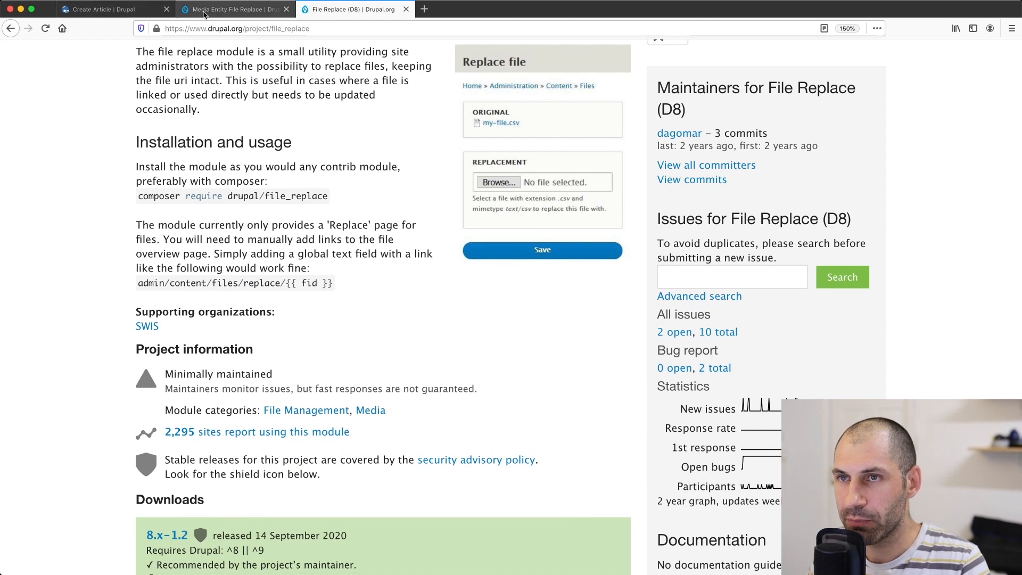
Open the Drupal site's Extend page, filter the modules by "file replace", and select the File replace module.
click(143, 12)
scroll(182, 96, up, 3)
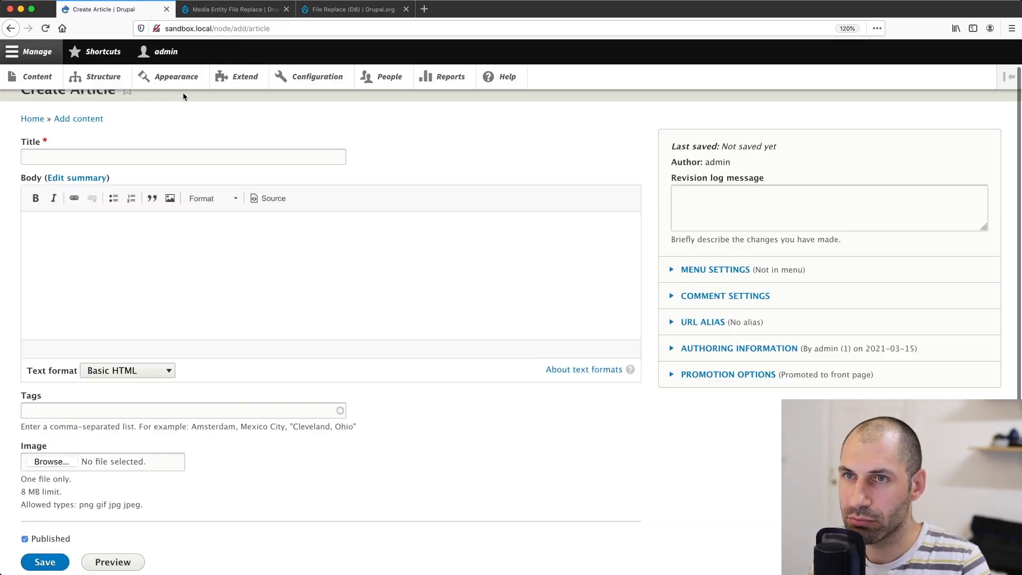
click(249, 81)
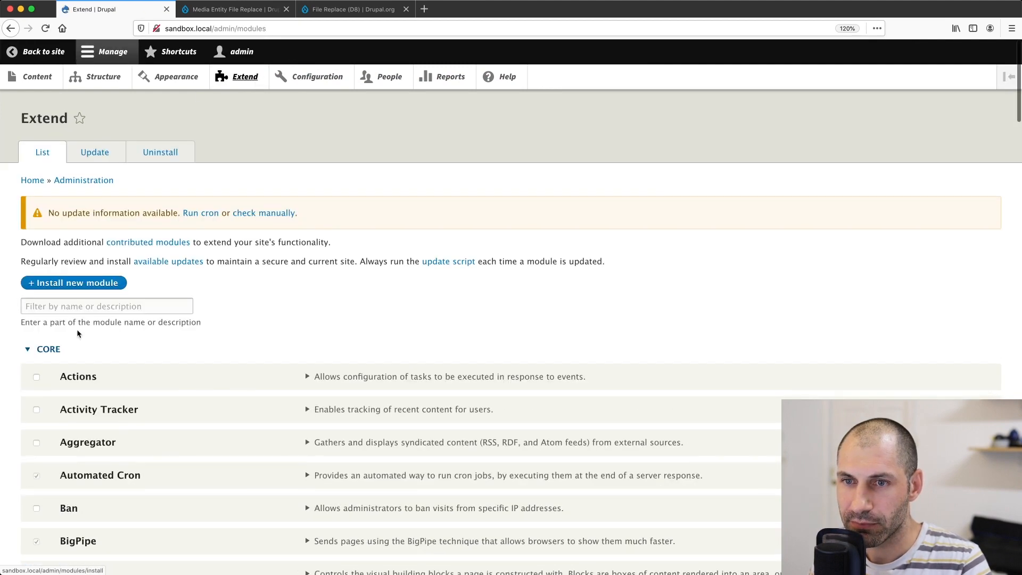
click(85, 308)
text(file replace)
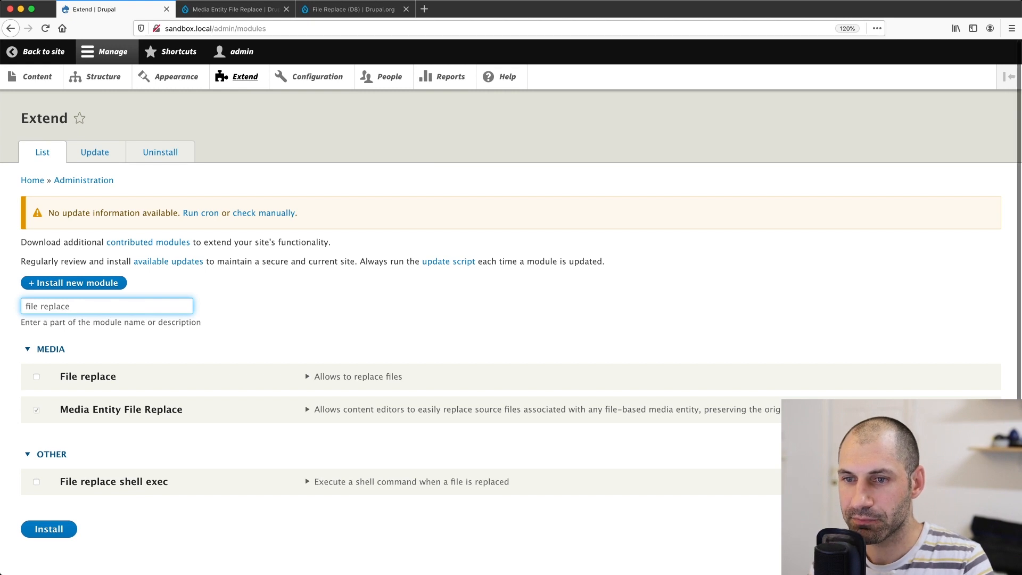
click(65, 381)
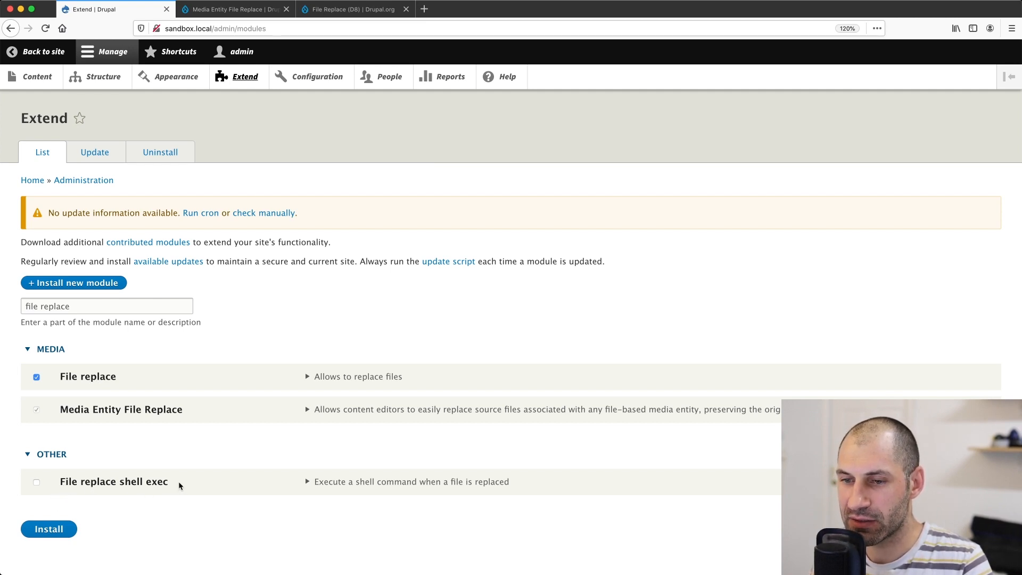
Check the details of the File replace shell exec submodule, and install only the selected File replace module.
click(376, 481)
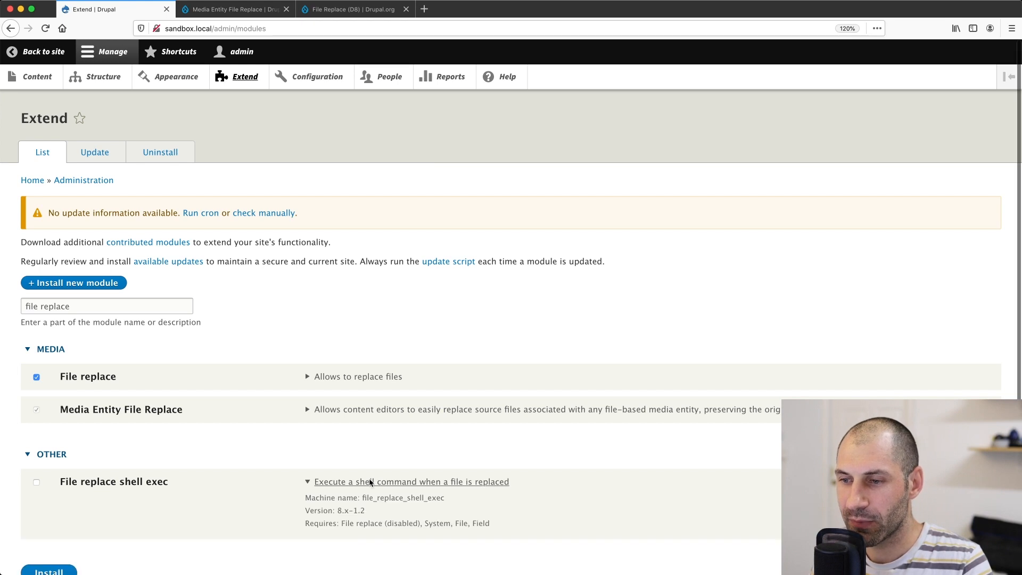
click(371, 481)
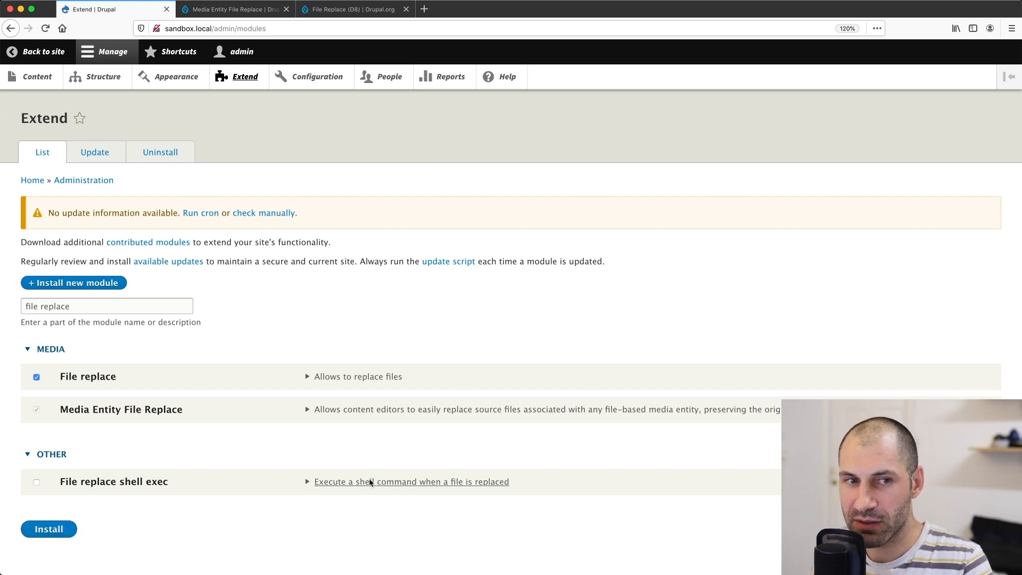
click(371, 481)
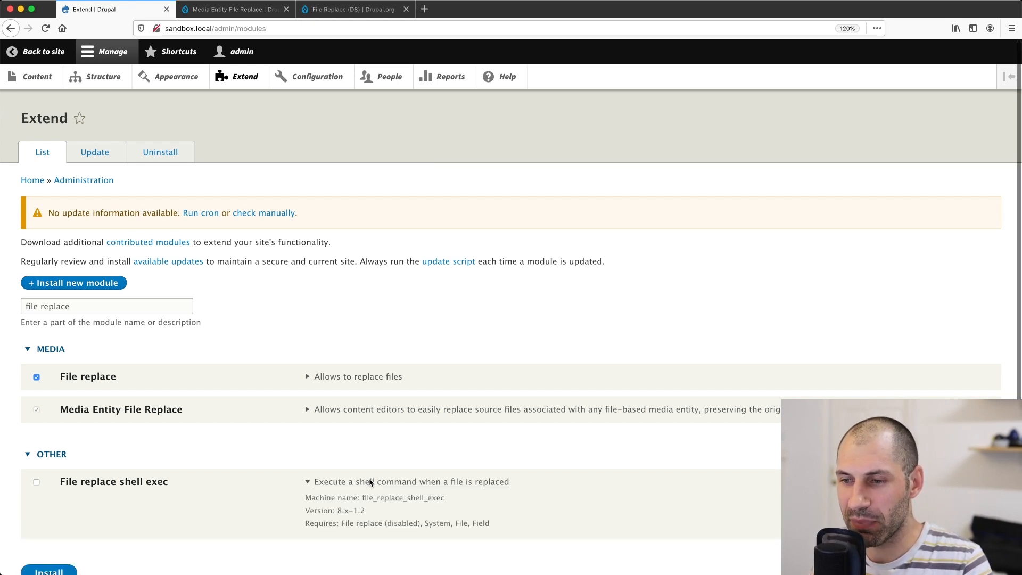
click(426, 485)
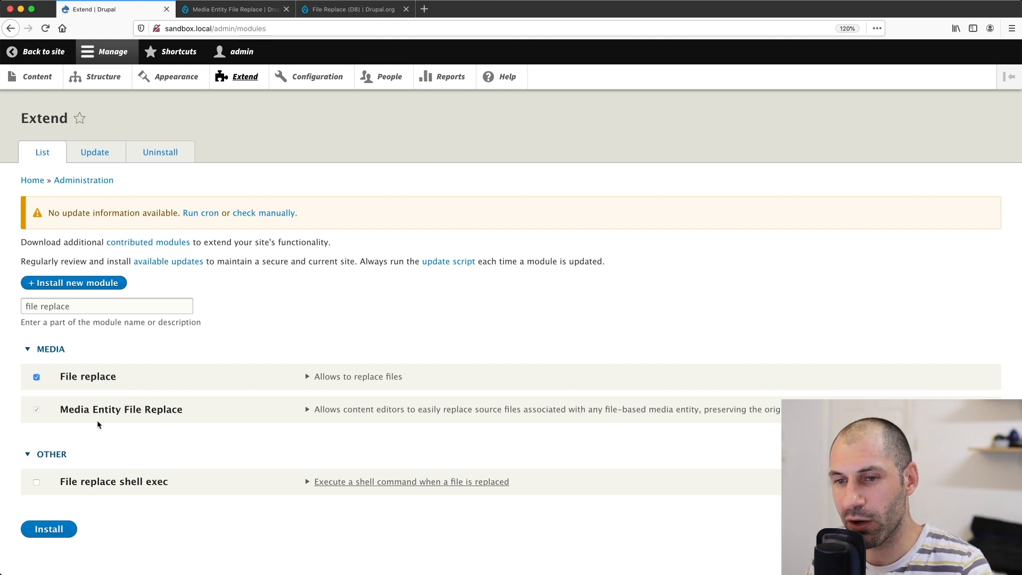
click(49, 530)
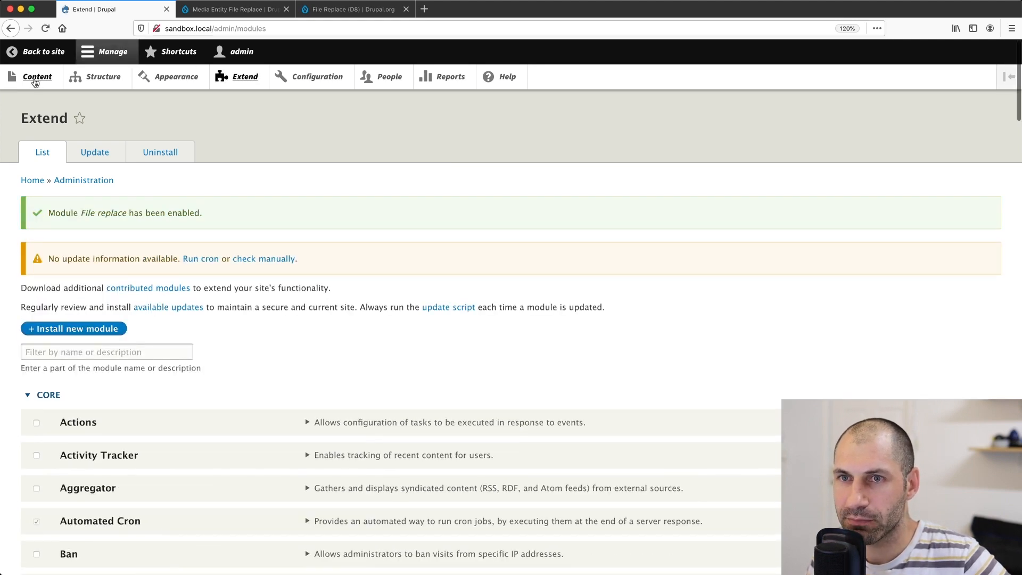
Compare the site's Files and Media overview listings and the operations they offer.
click(35, 81)
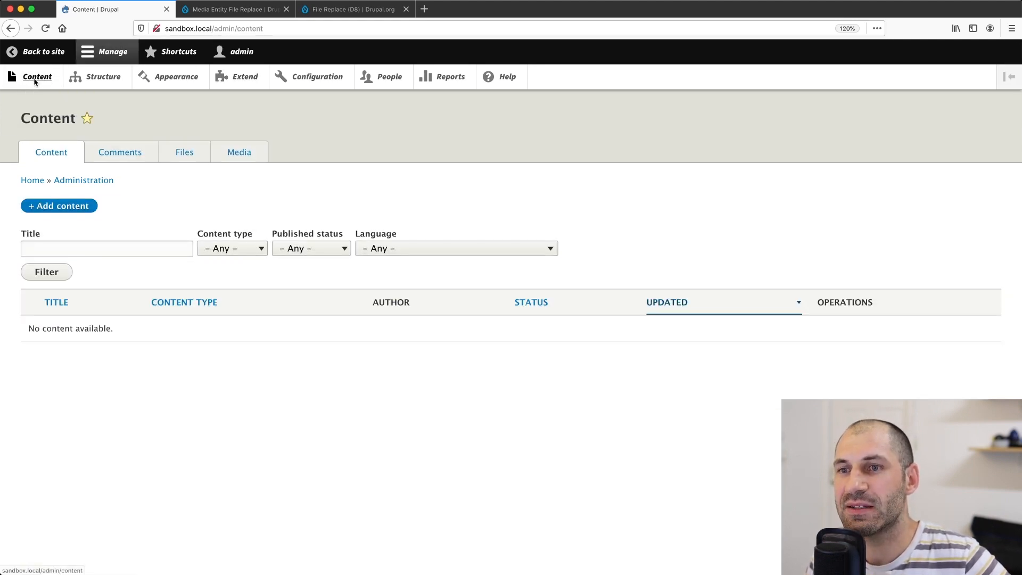
click(197, 158)
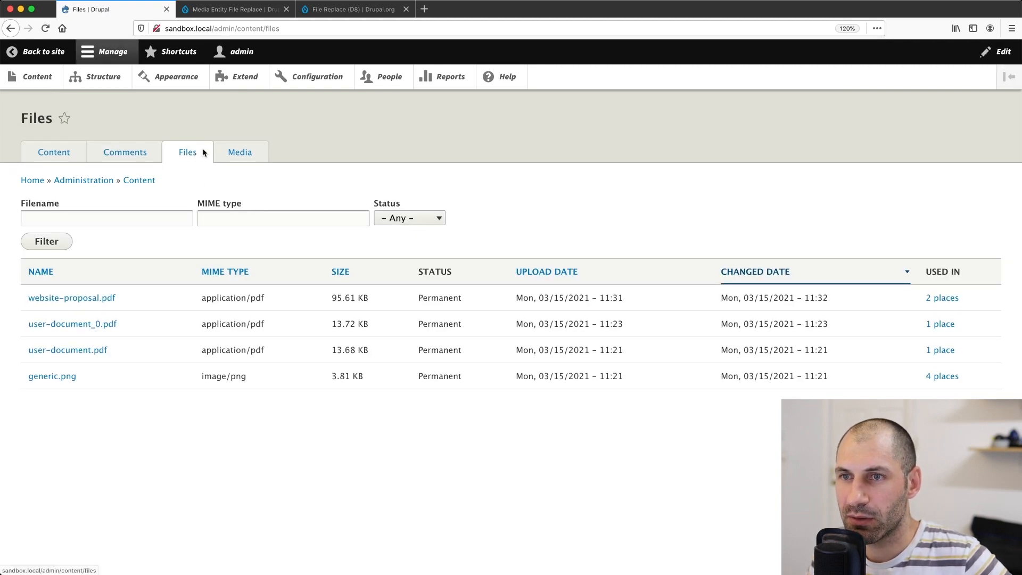
click(253, 160)
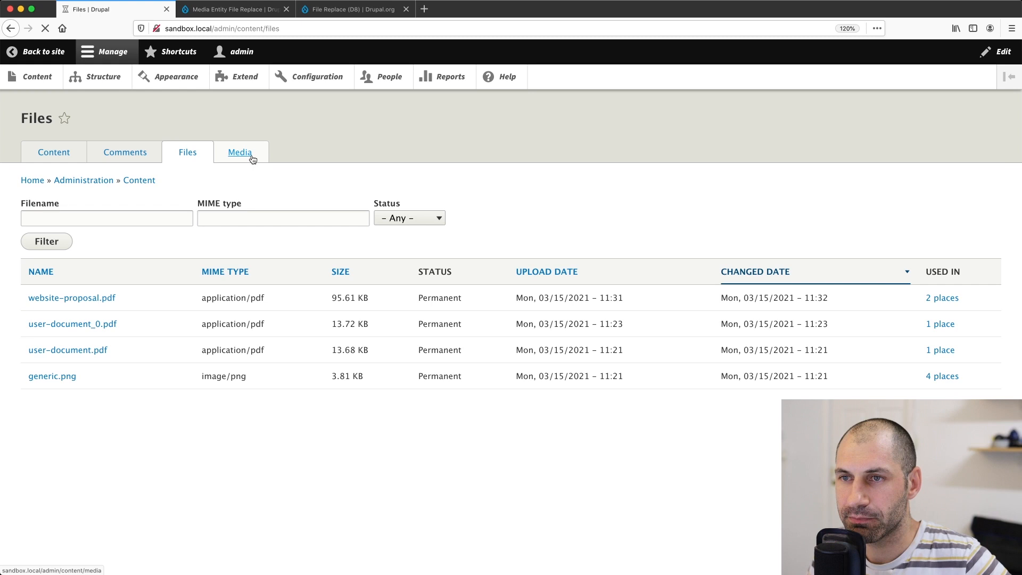
scroll(251, 160, down, 1)
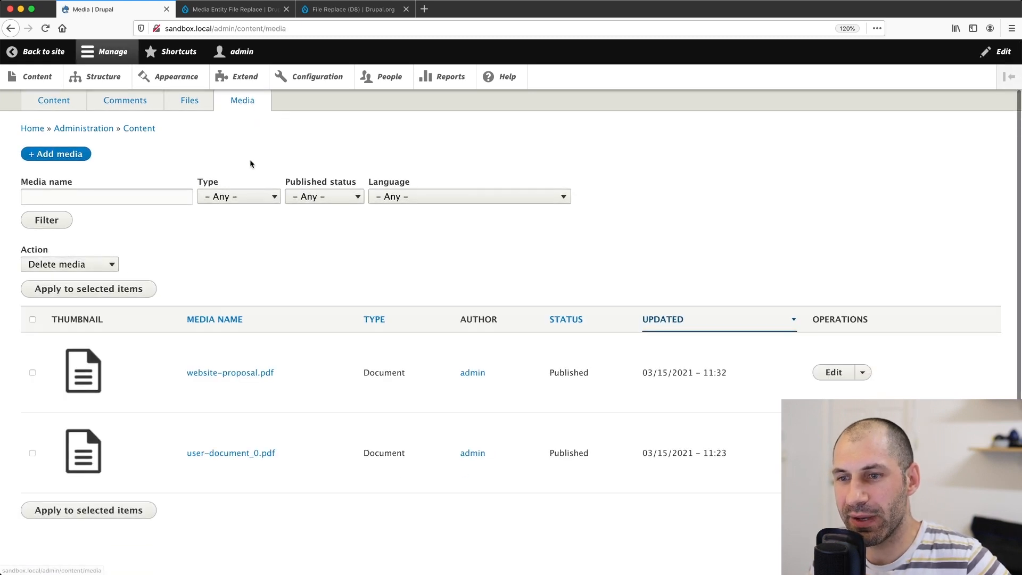
click(189, 122)
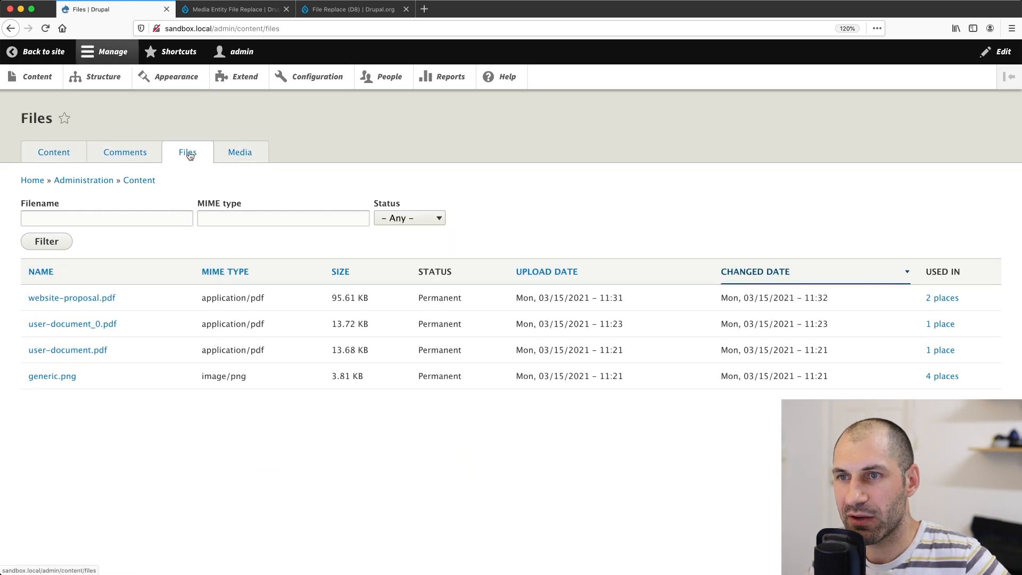
click(230, 154)
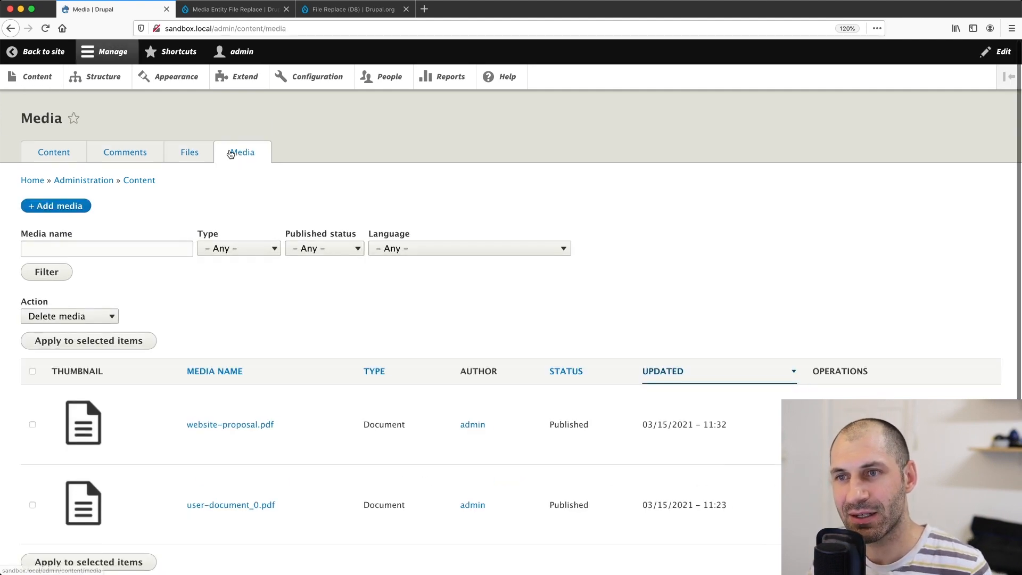
scroll(288, 204, down, 2)
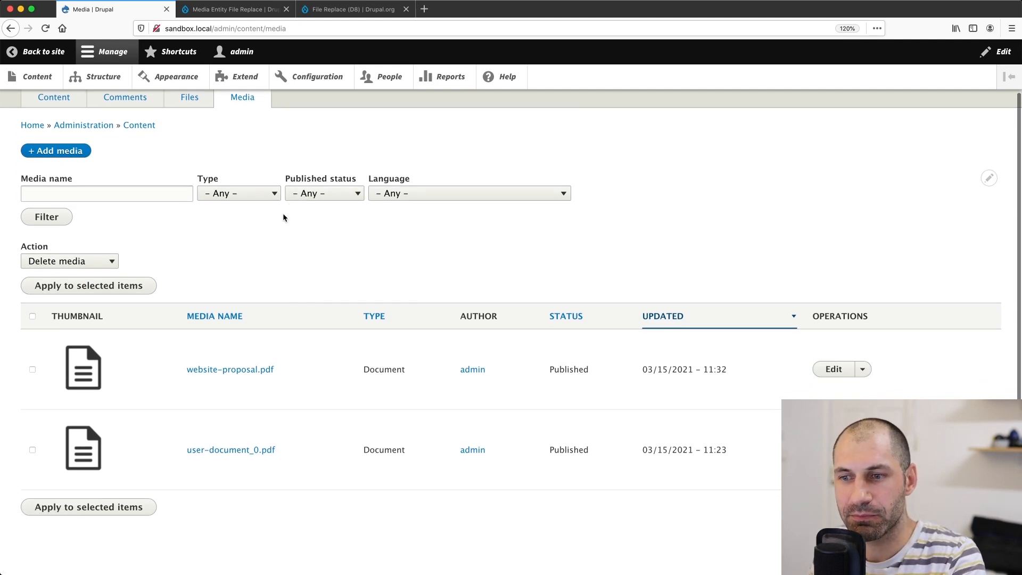
scroll(283, 212, up, 2)
Open the usage information of website-proposal.pdf from the Files listing, and load its replacement page by changing the URL path to admin/content/files/replace/4.
click(195, 153)
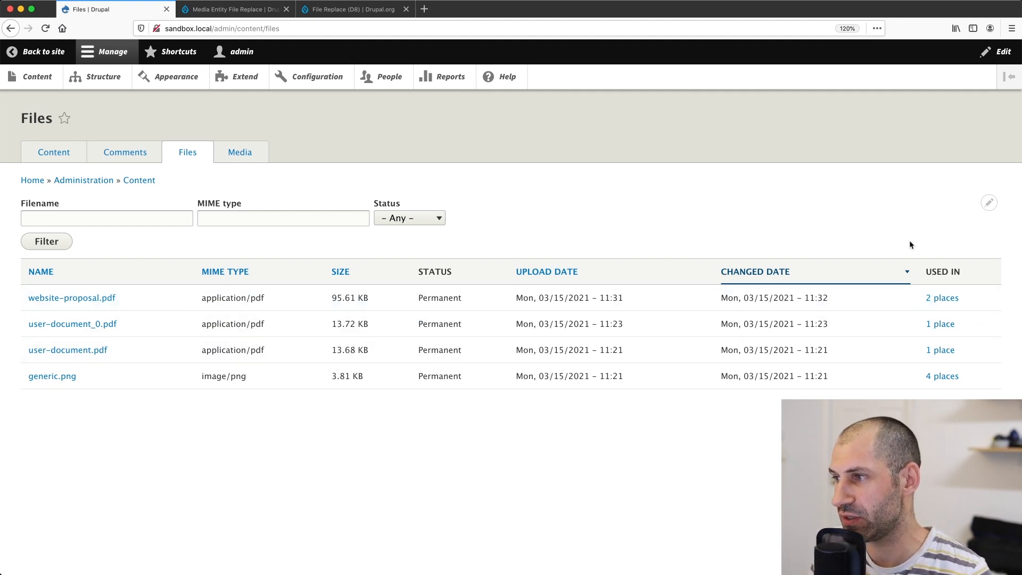
click(946, 298)
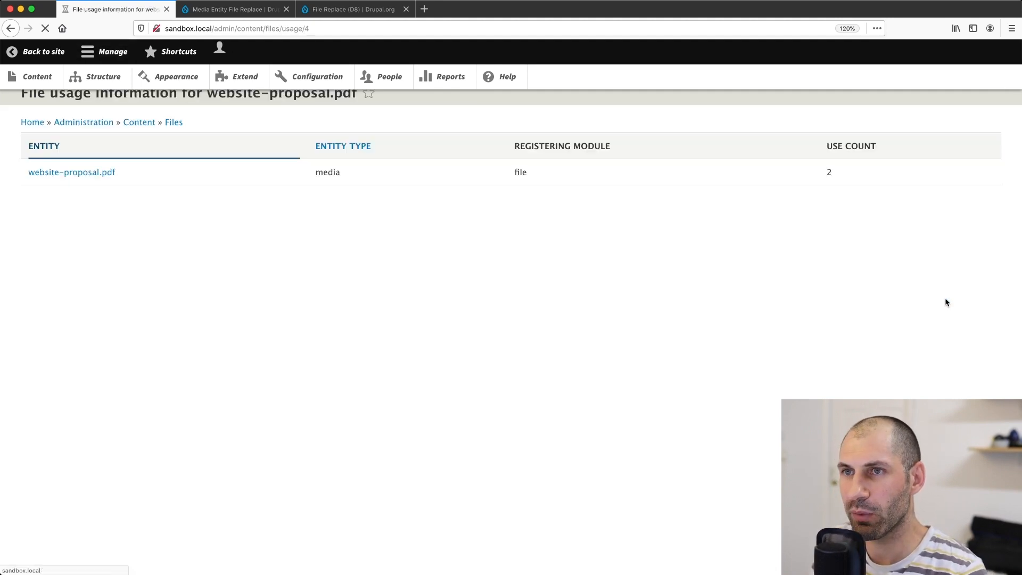
click(306, 28)
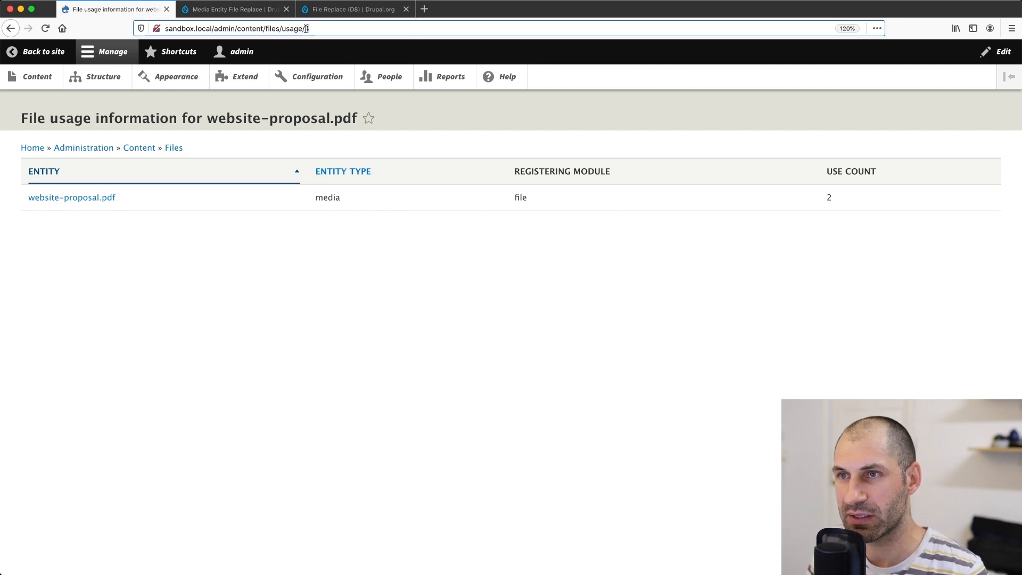
double_click(306, 29)
double_click(291, 28)
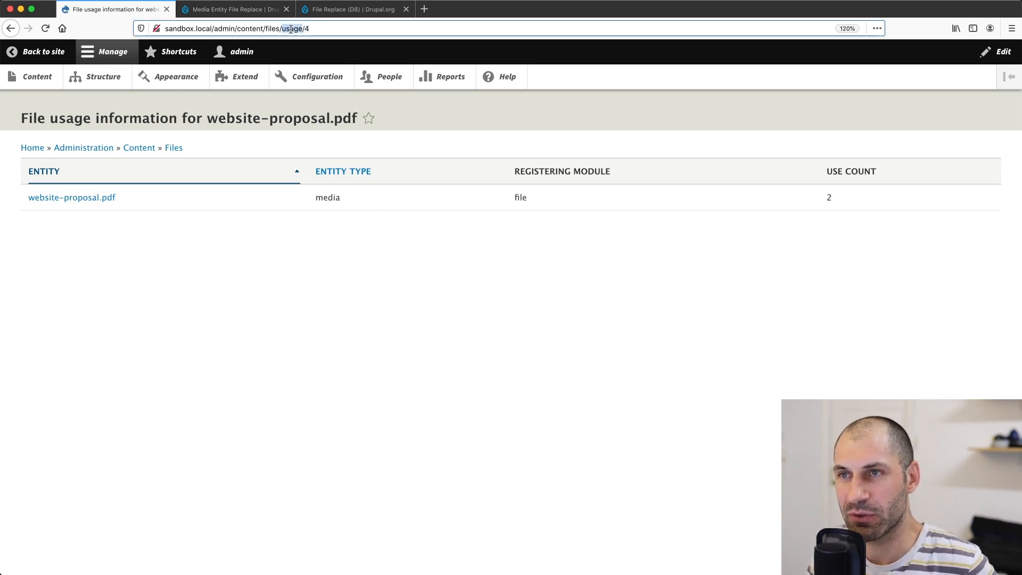
text(replace)
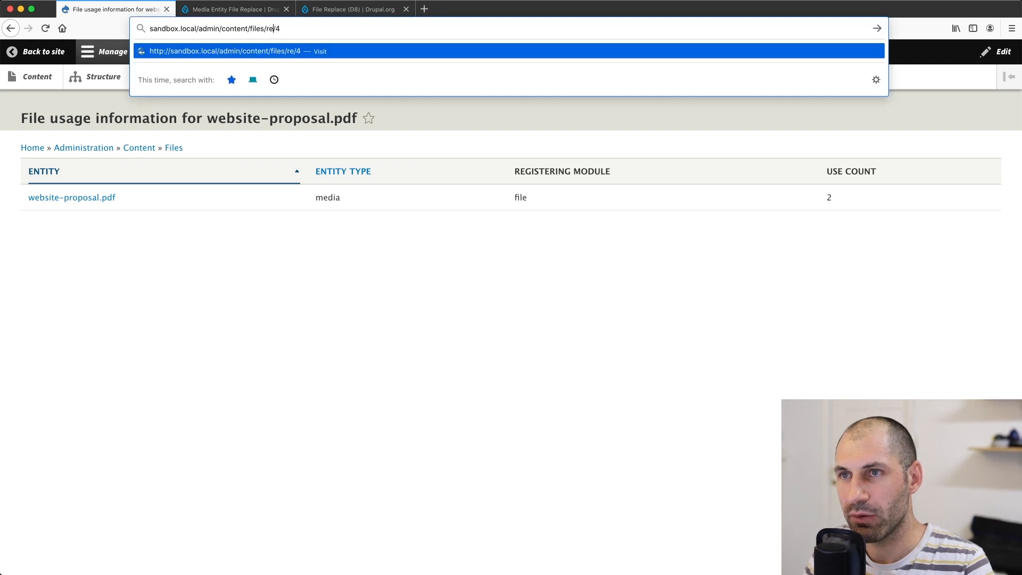
key(Return)
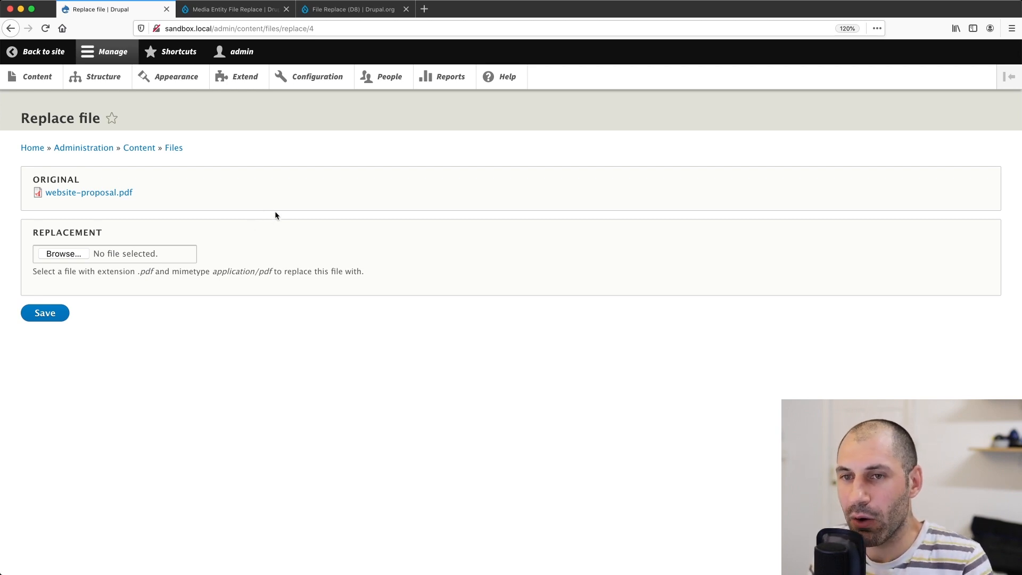
Return to the Files listing and open its underlying view for editing.
double_click(299, 30)
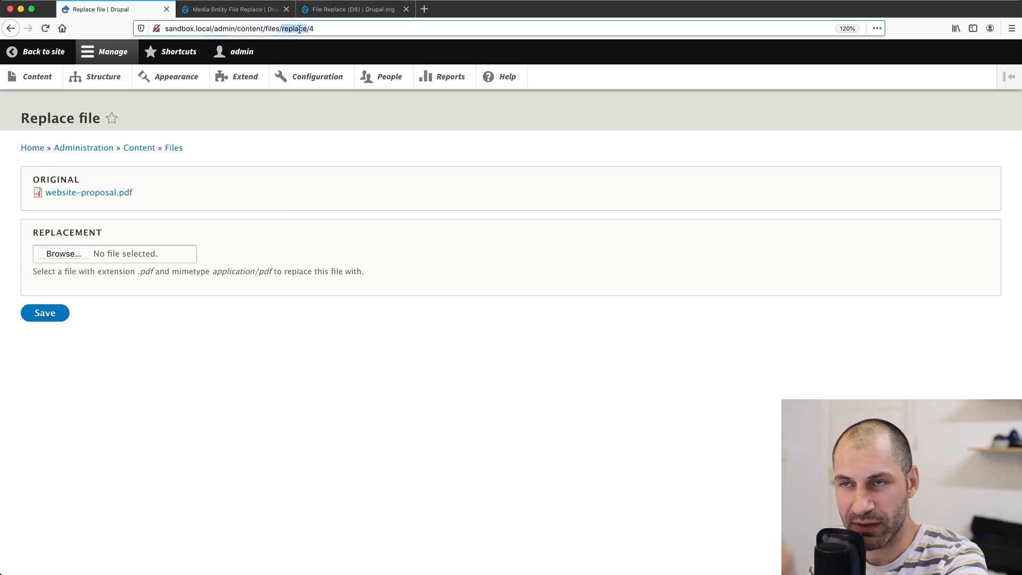
click(11, 29)
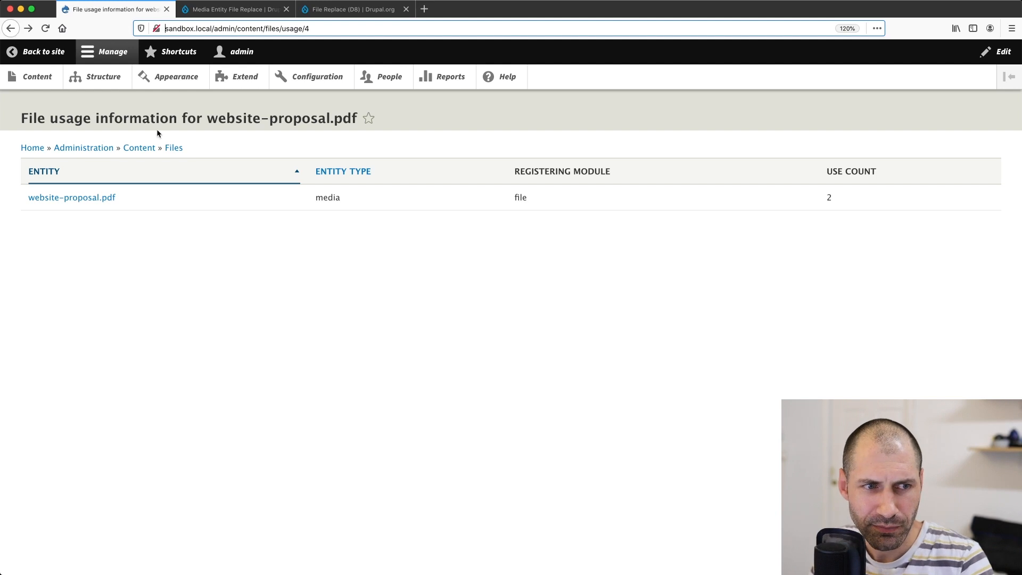
click(11, 29)
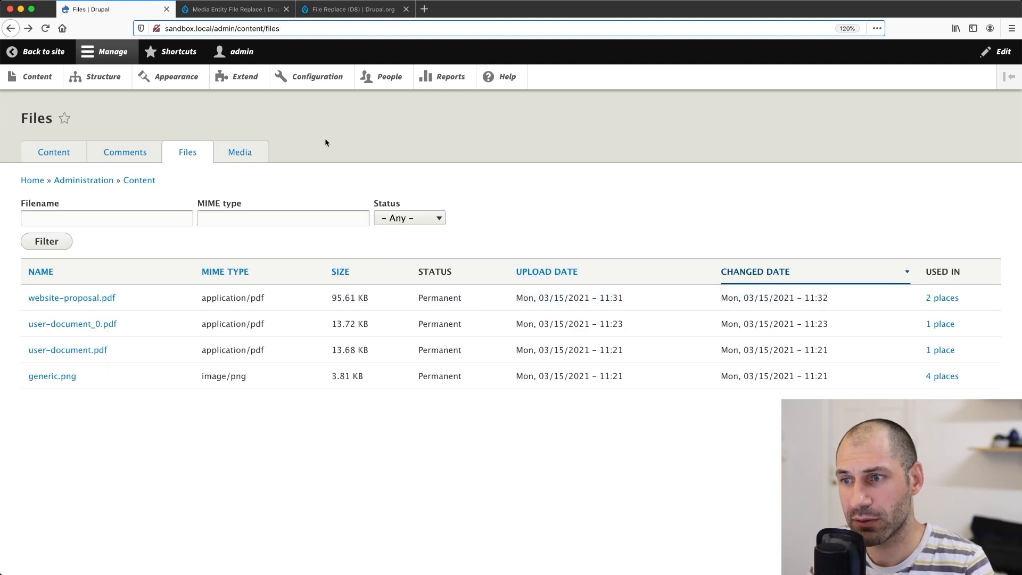
click(989, 204)
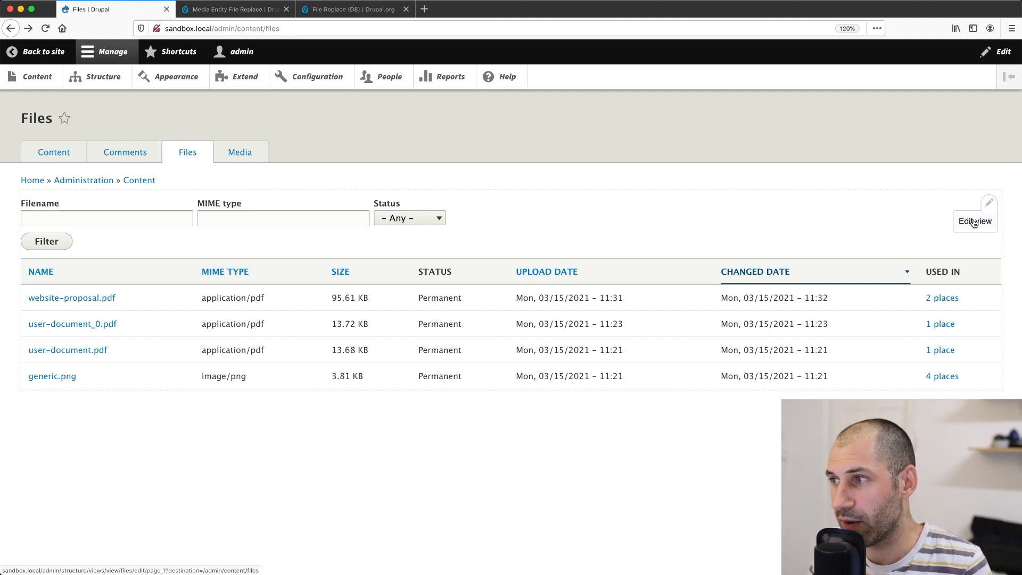
click(974, 221)
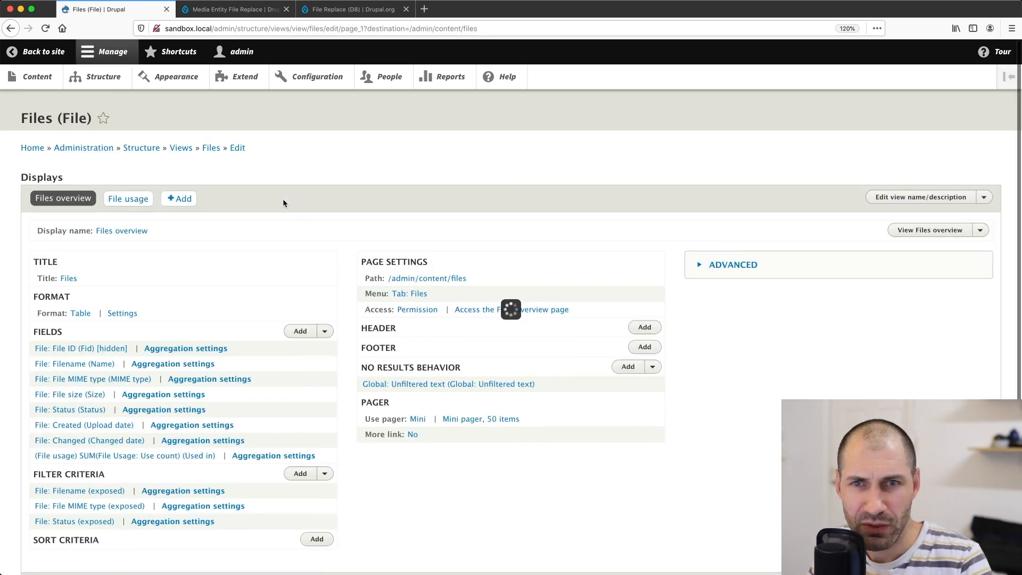
Search the available fields for "custom" and add the Global: Custom text field to the Files overview display.
scroll(277, 236, down, 5)
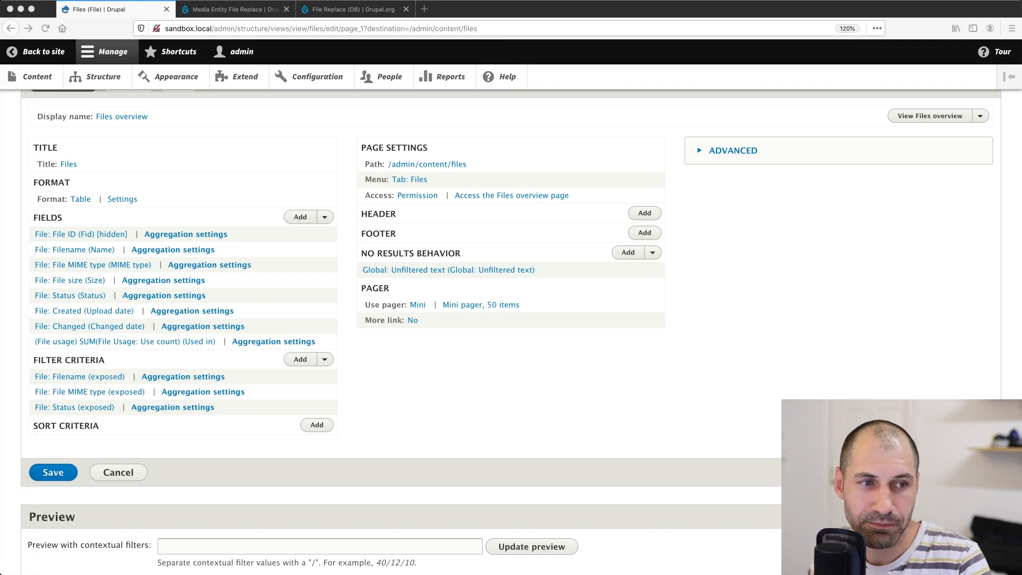
click(300, 216)
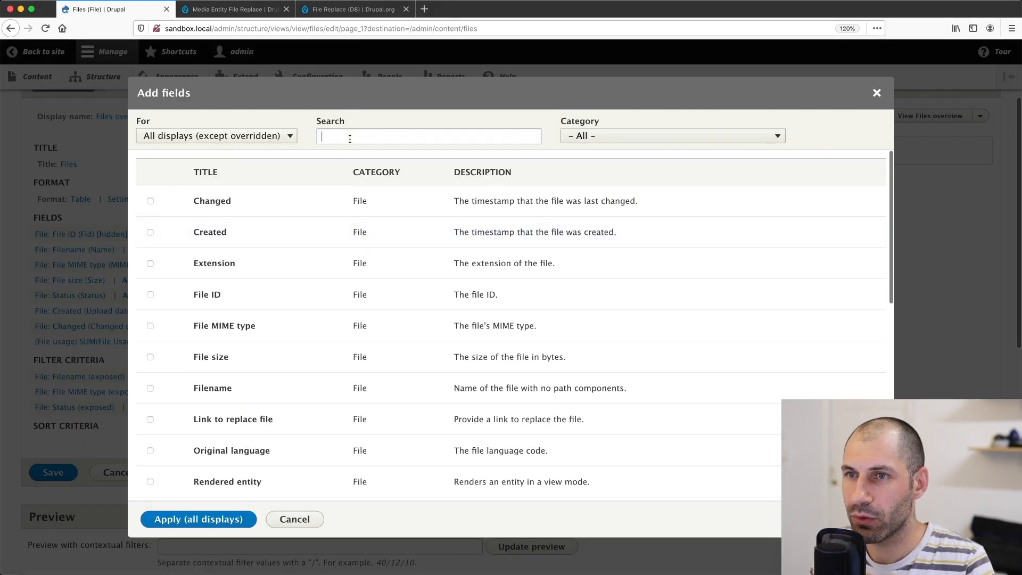
click(363, 136)
text(custom)
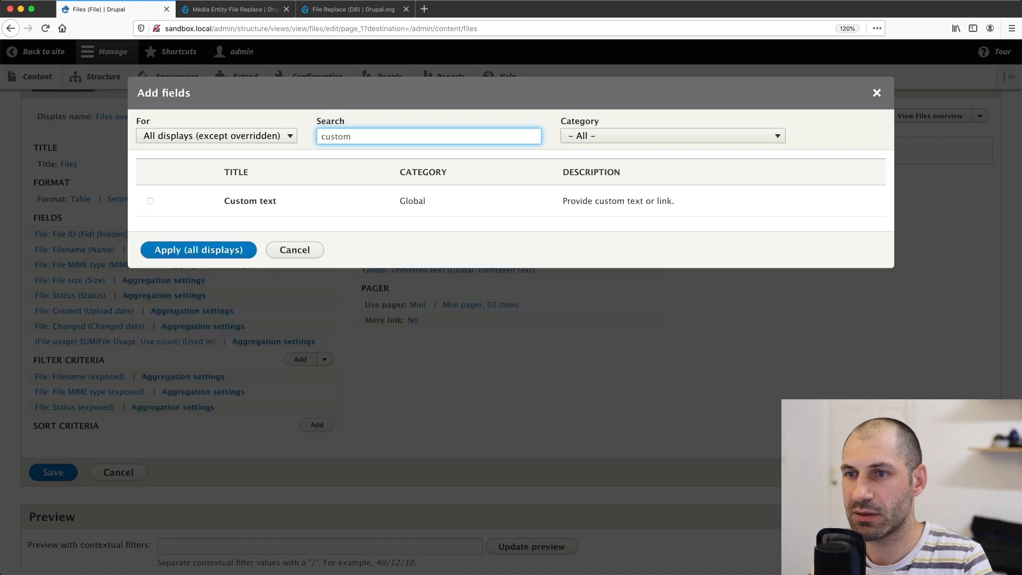
click(250, 200)
click(206, 271)
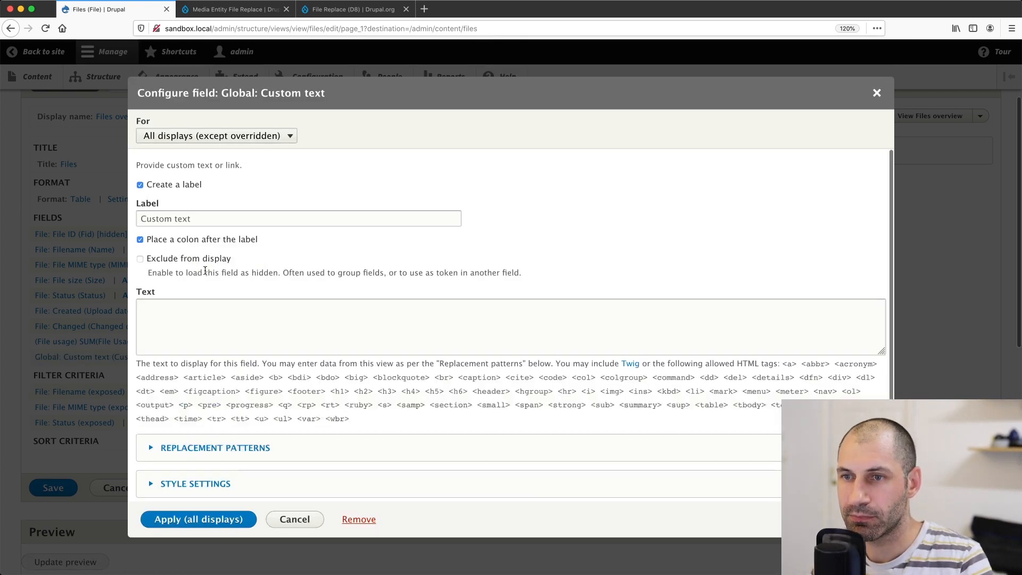
Set both the label and the text of the Custom text field to "Replace" and apply it to all displays.
click(183, 313)
triple_click(191, 219)
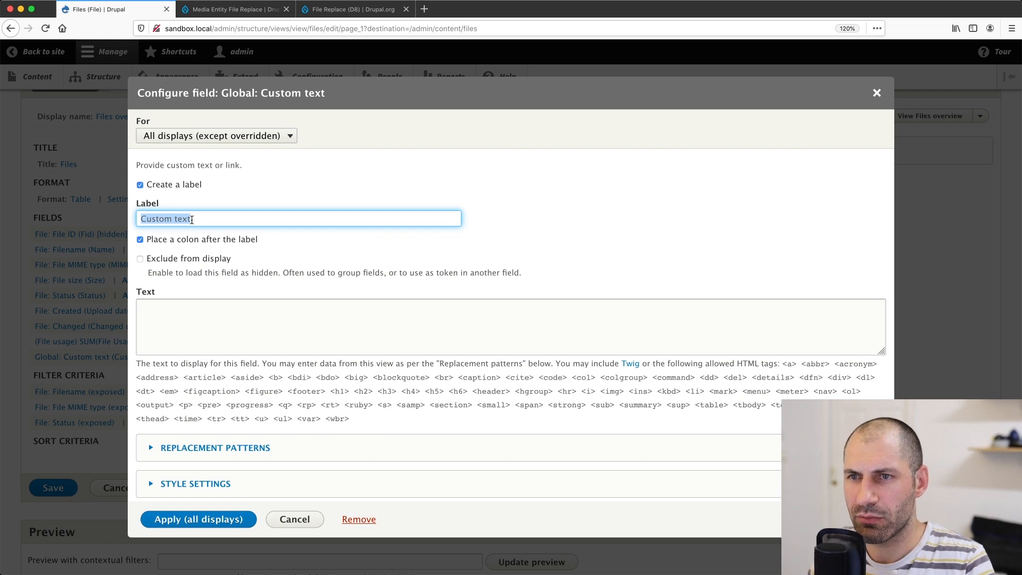
triple_click(217, 220)
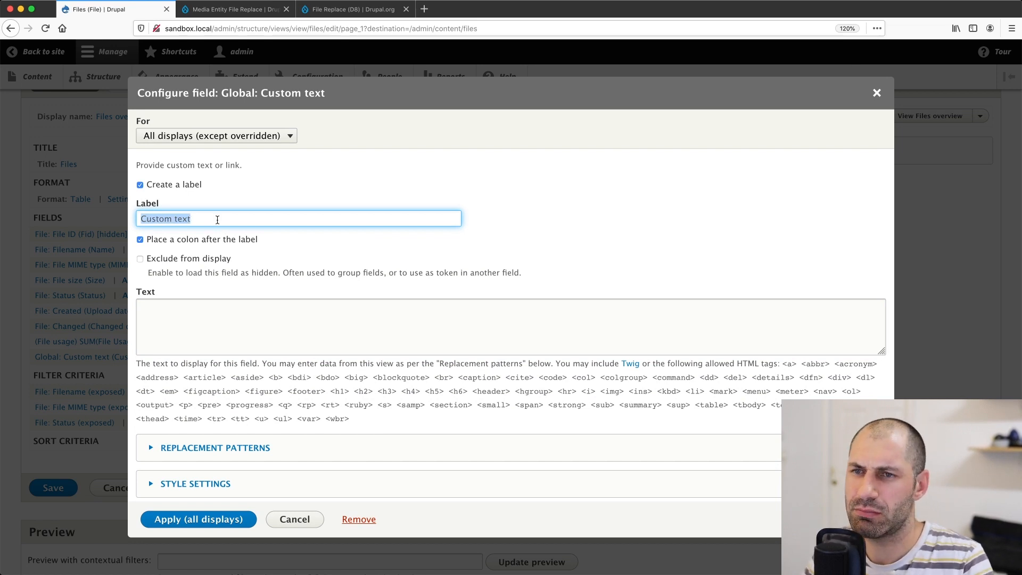
text(Replace)
click(222, 330)
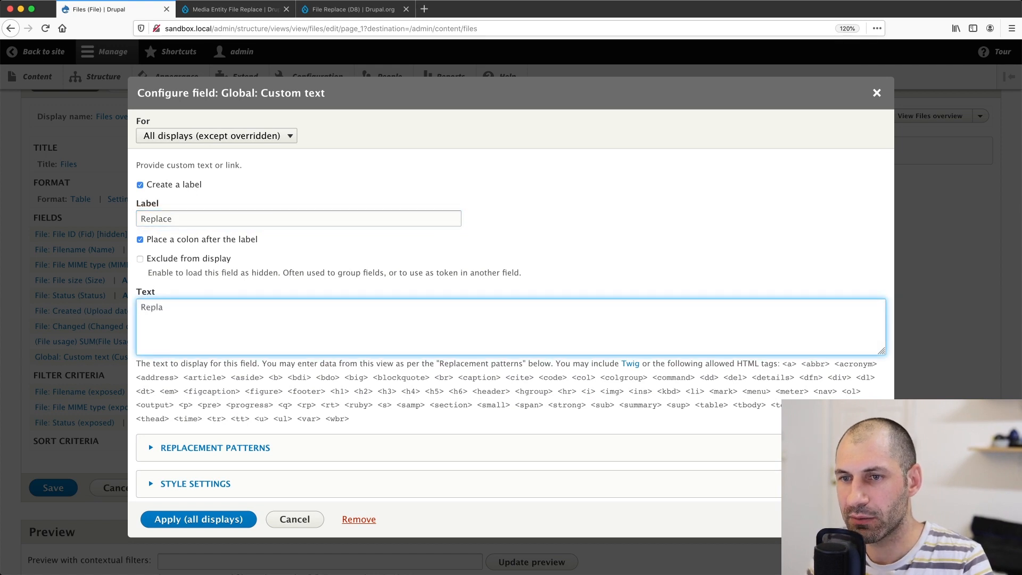
click(207, 520)
Check the new Replace column in the preview, and rearrange the fields so Custom text comes before Used in.
scroll(219, 450, down, 10)
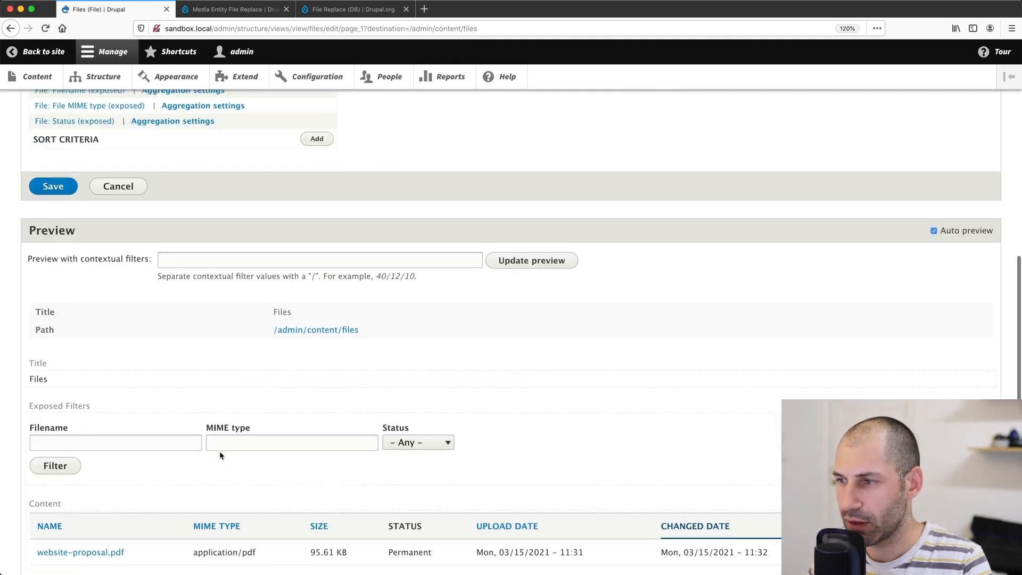
scroll(220, 449, down, 3)
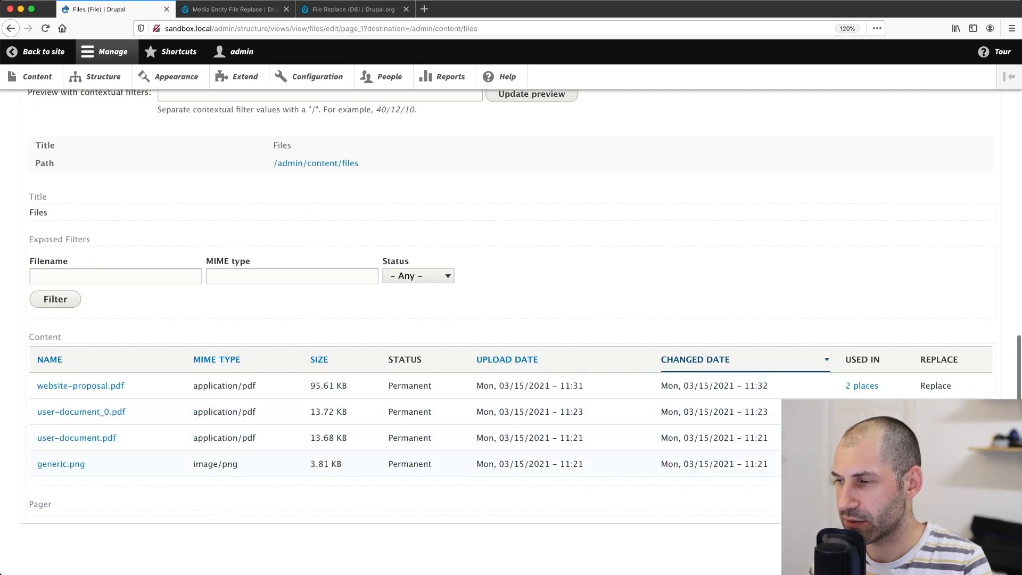
scroll(51, 331, up, 10)
scroll(52, 330, up, 4)
click(325, 124)
click(295, 137)
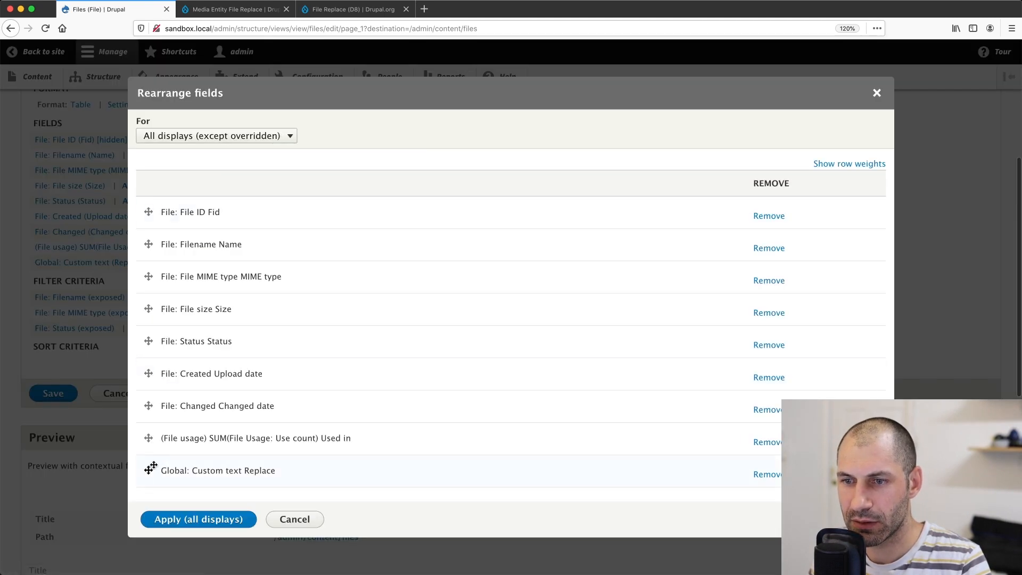
drag(148, 470, 149, 441)
click(225, 519)
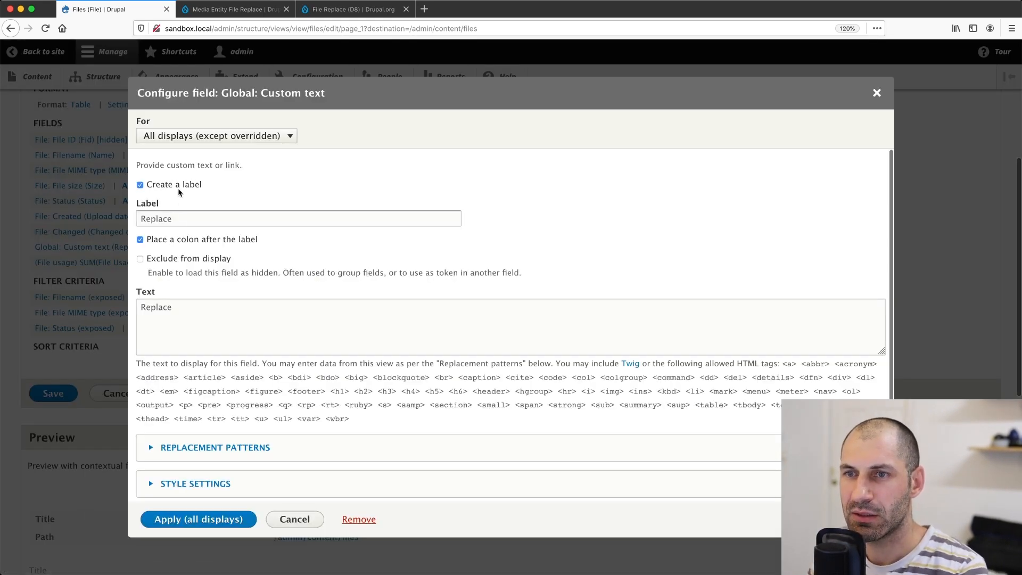
Turn off the label of the Custom text field for all displays and check the column in the preview.
click(175, 186)
click(202, 525)
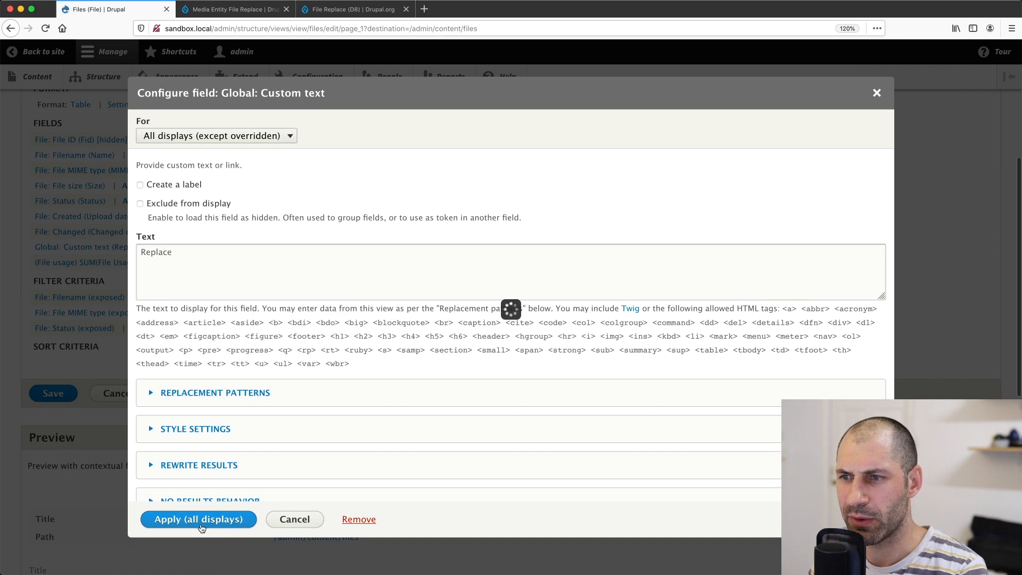
scroll(220, 500, down, 7)
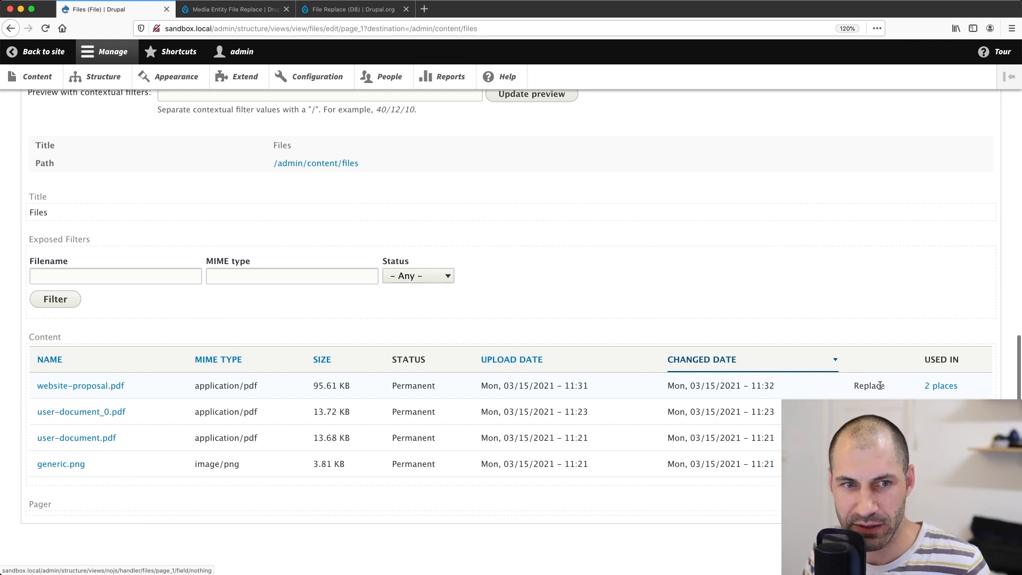
click(0, 352)
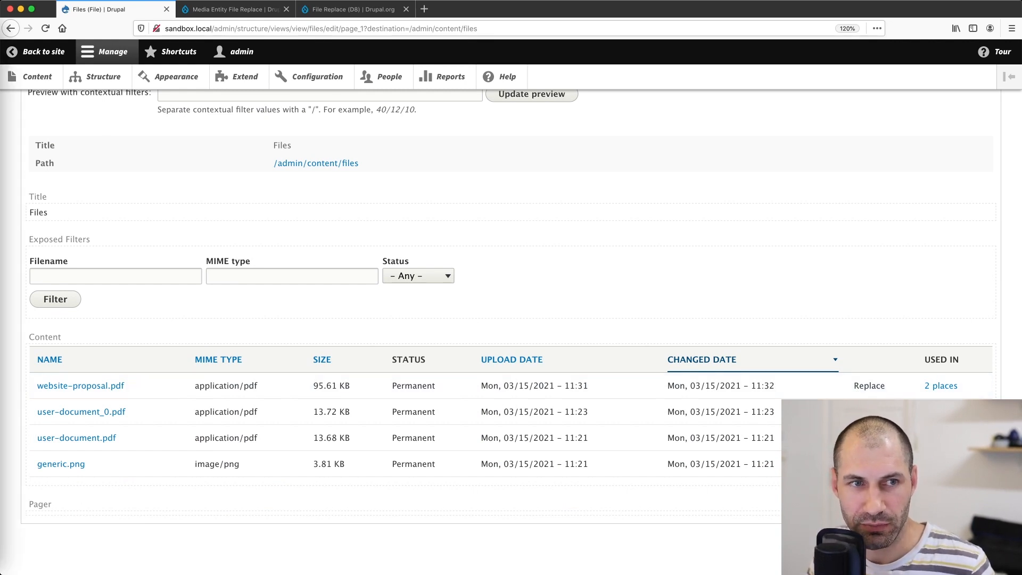
Reopen the Custom text field's settings and enable output as a custom link under Rewrite Results.
scroll(358, 267, up, 1)
scroll(358, 266, up, 10)
click(101, 331)
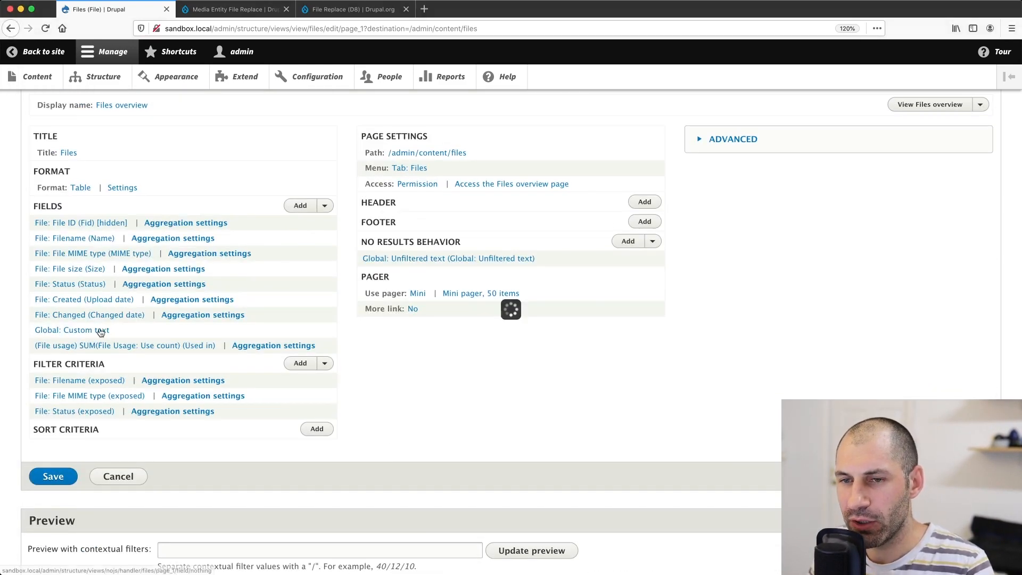
scroll(231, 387, down, 2)
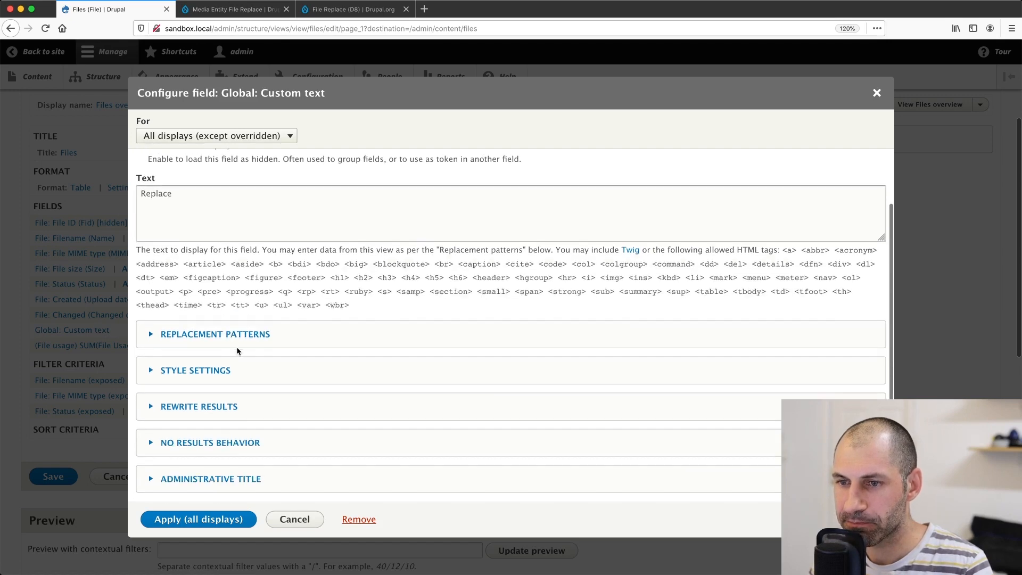
click(206, 407)
scroll(211, 331, down, 2)
click(209, 332)
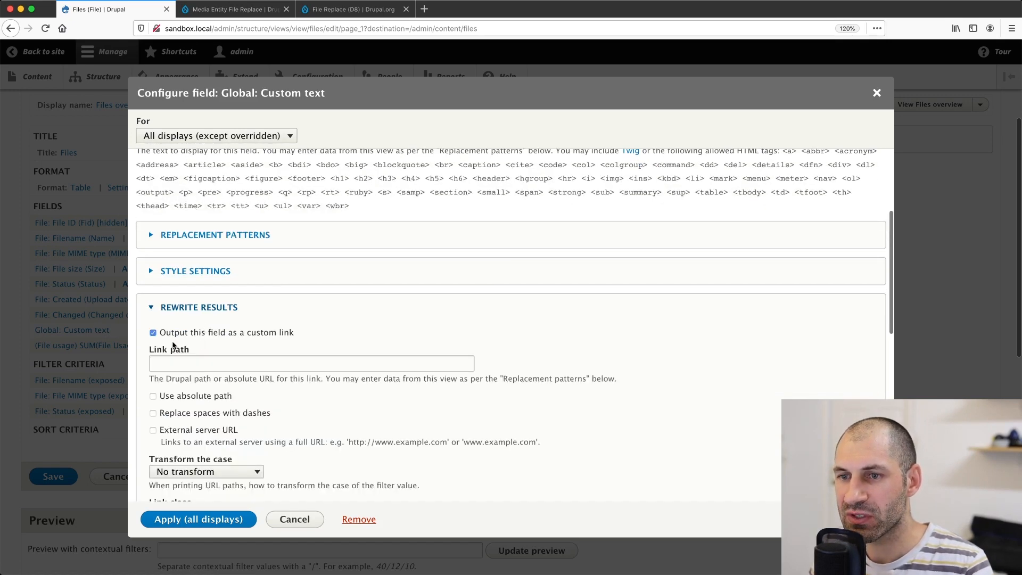
Copy admin/content/files/replace/{{ fid }} from the File Replace project page and paste it as the custom link's path.
scroll(249, 337, down, 1)
scroll(248, 337, down, 3)
click(186, 253)
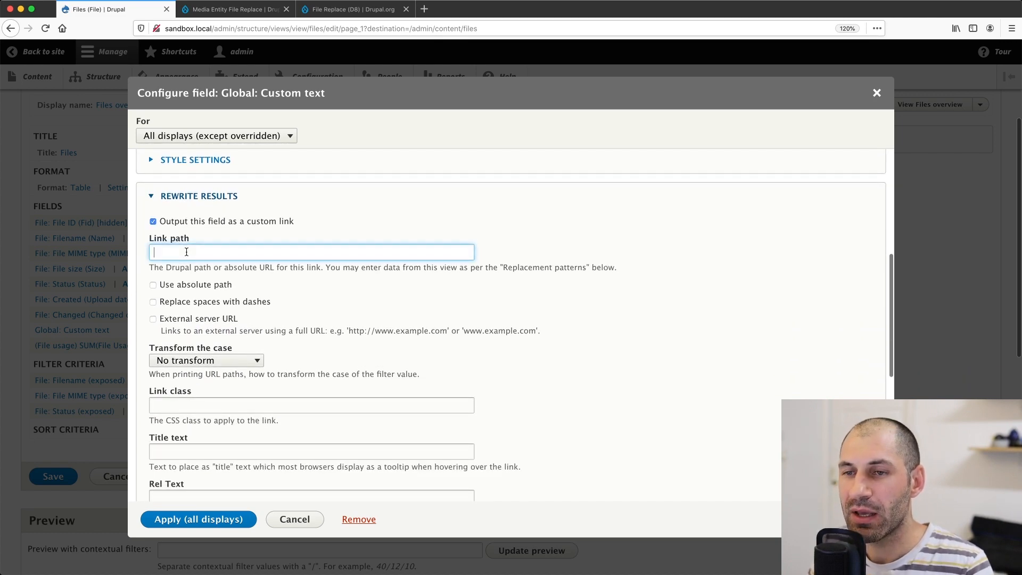
click(342, 12)
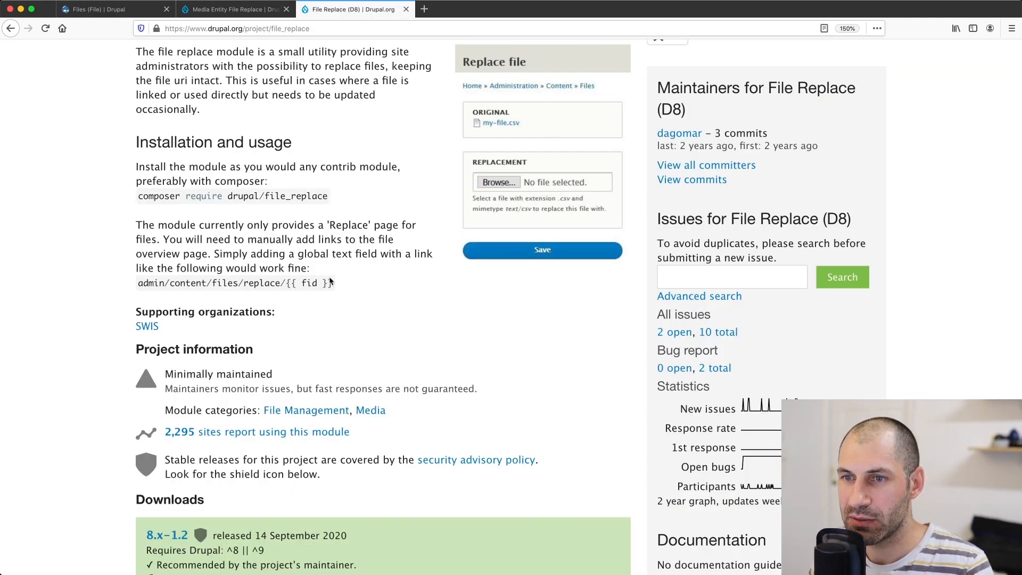
drag(333, 284, 138, 285)
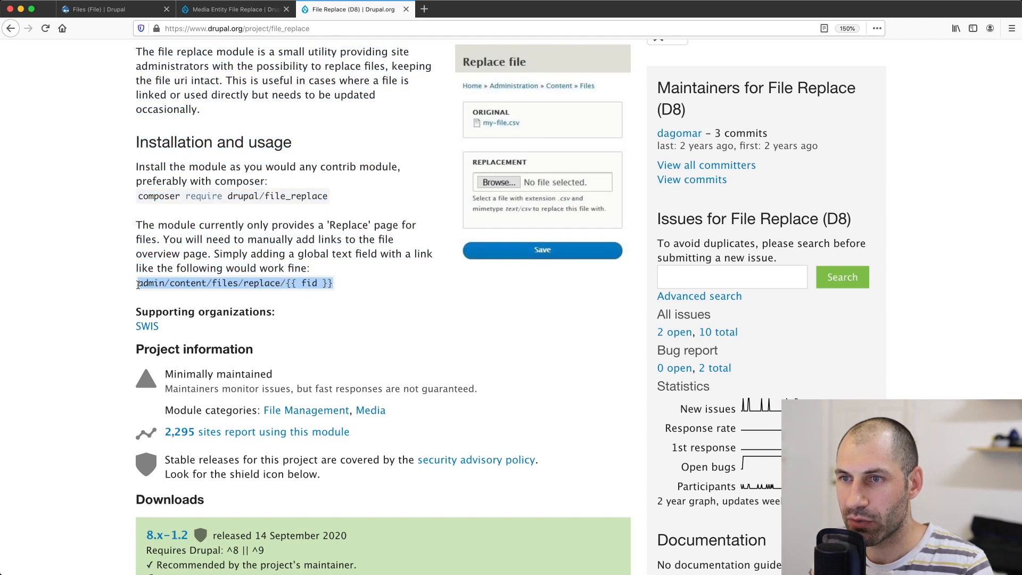
right_click(137, 285)
click(159, 291)
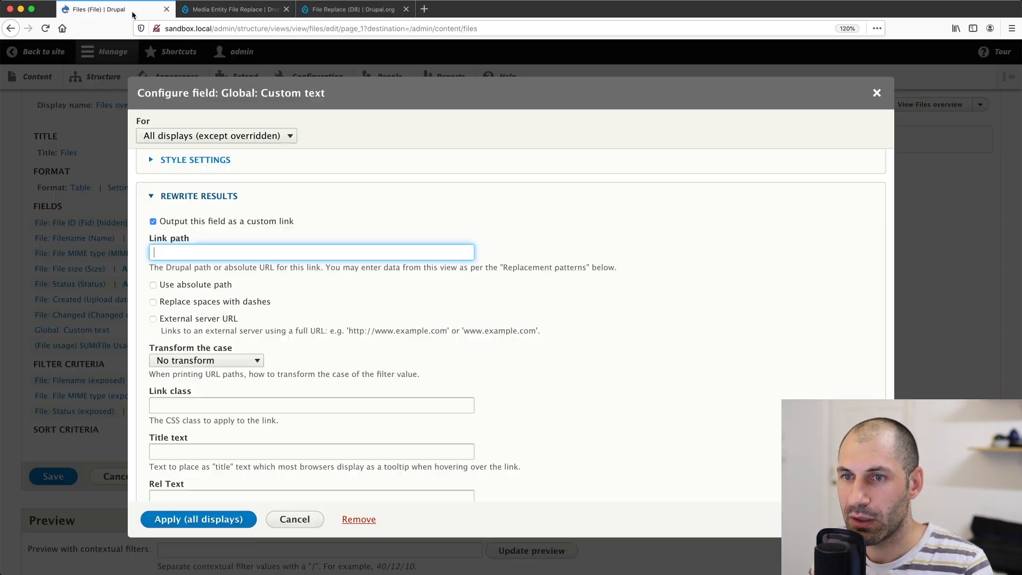
click(133, 12)
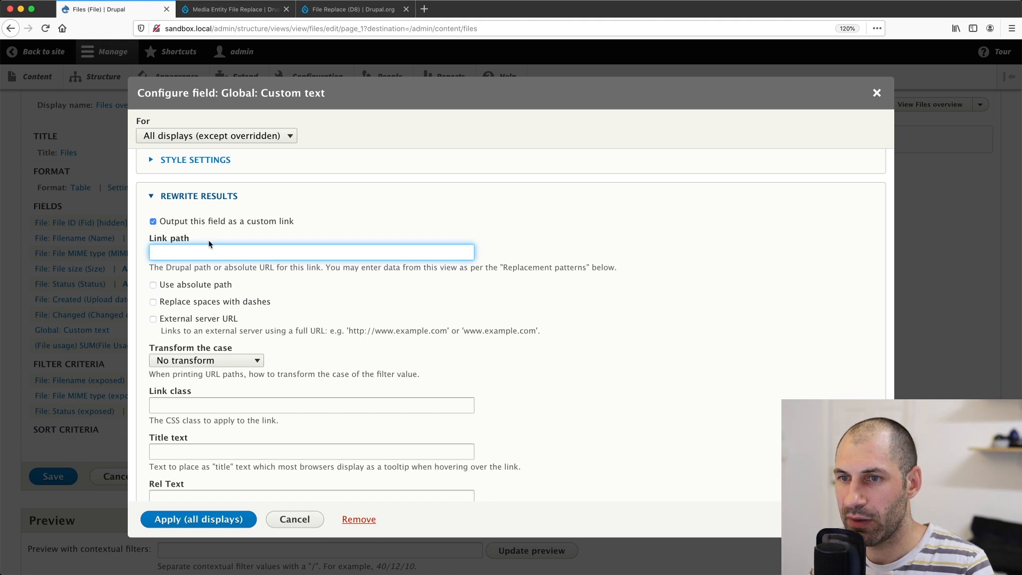
key(super+v)
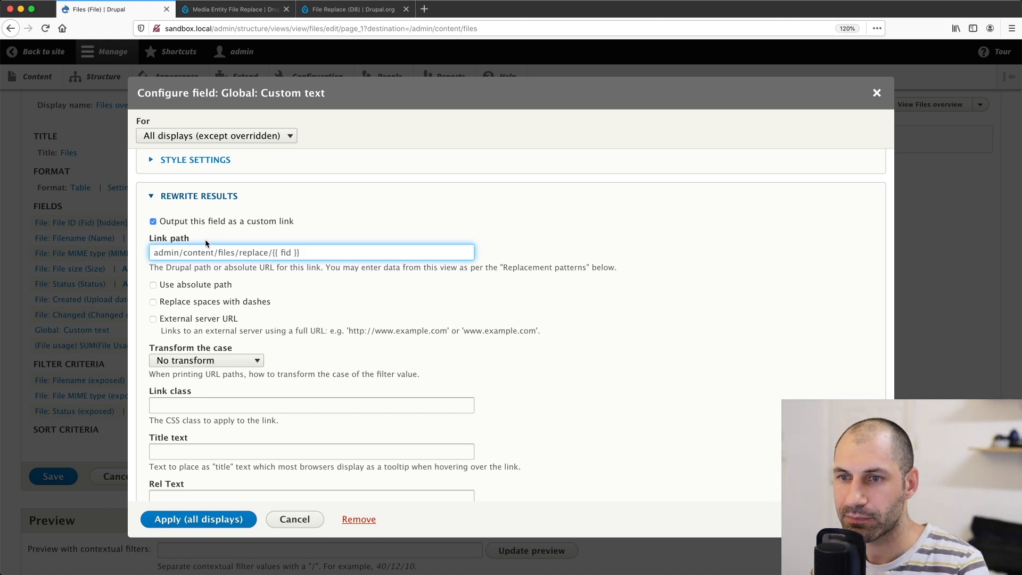
scroll(222, 292, down, 10)
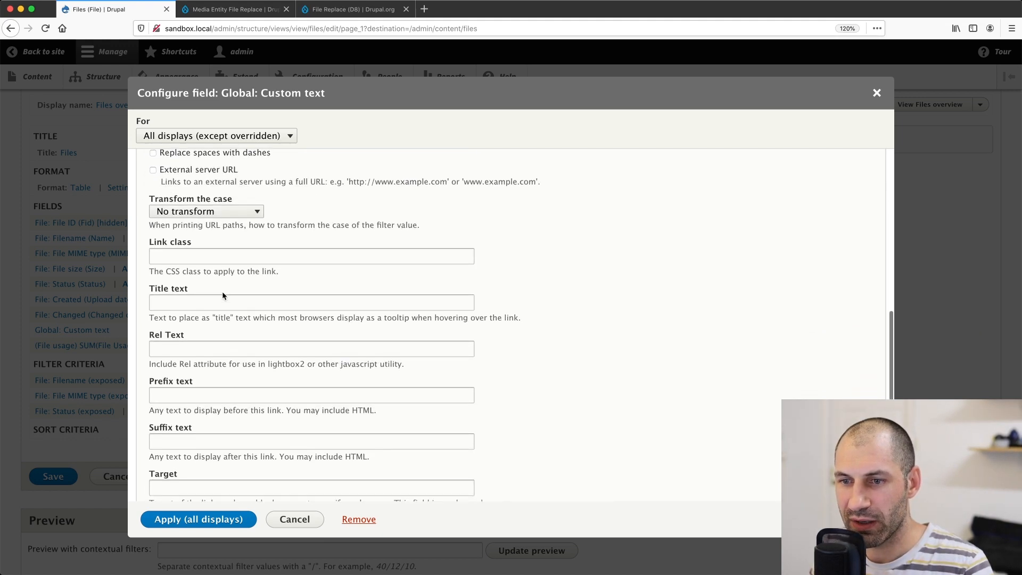
Look through the Custom text field's settings for the replacement patterns mentioned under Link path, including No Results Behavior and Administrative Title.
scroll(222, 292, up, 10)
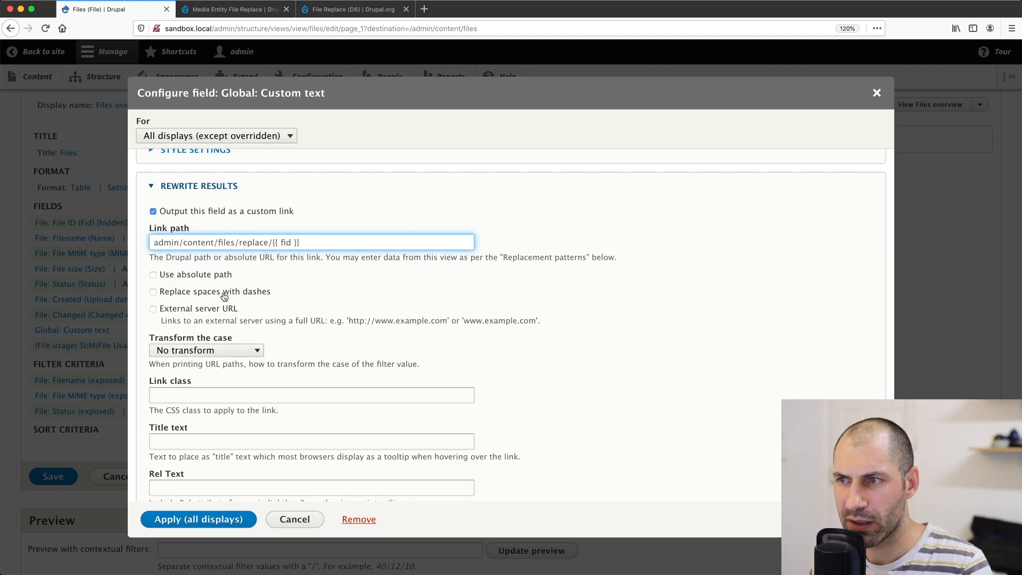
scroll(228, 225, up, 1)
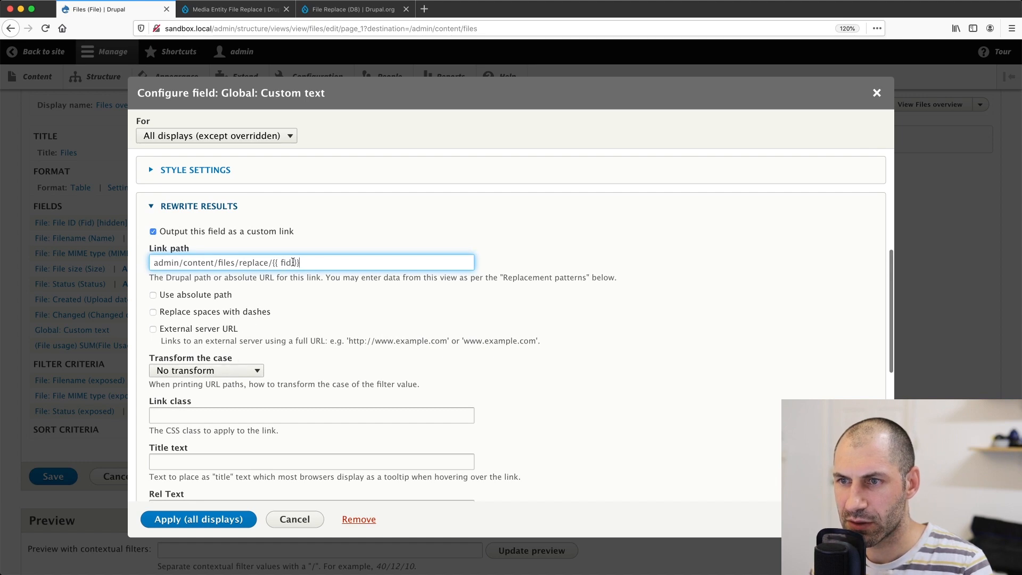
drag(501, 277, 601, 278)
click(509, 293)
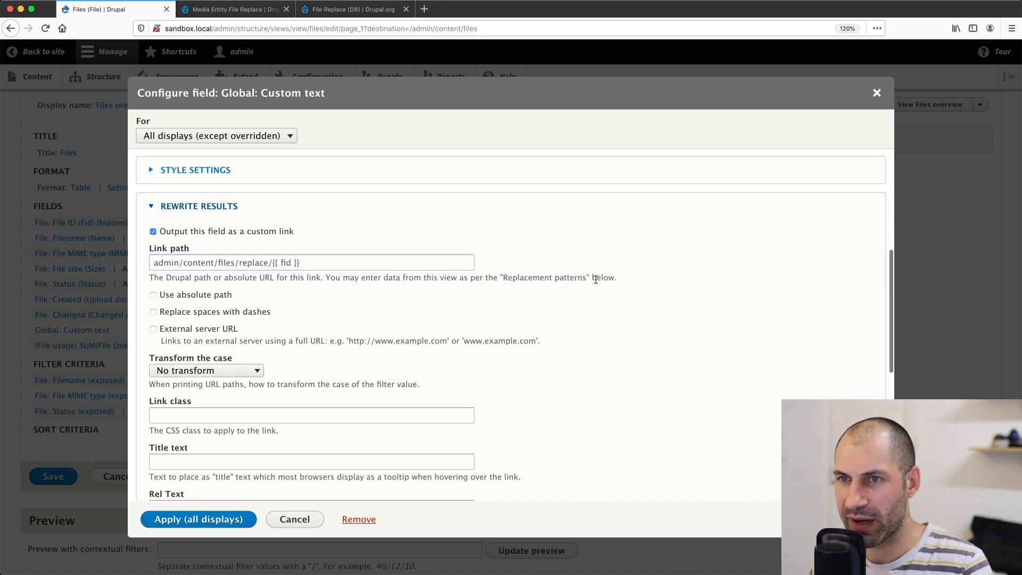
scroll(509, 294, down, 1)
scroll(508, 294, down, 10)
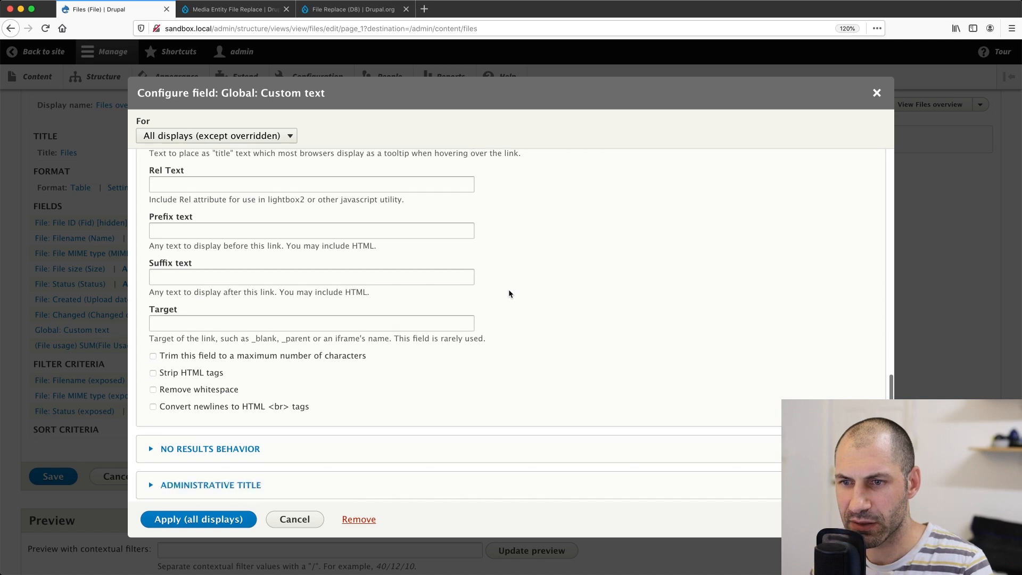
click(222, 450)
scroll(224, 458, down, 7)
click(230, 477)
scroll(232, 475, down, 2)
scroll(231, 473, up, 12)
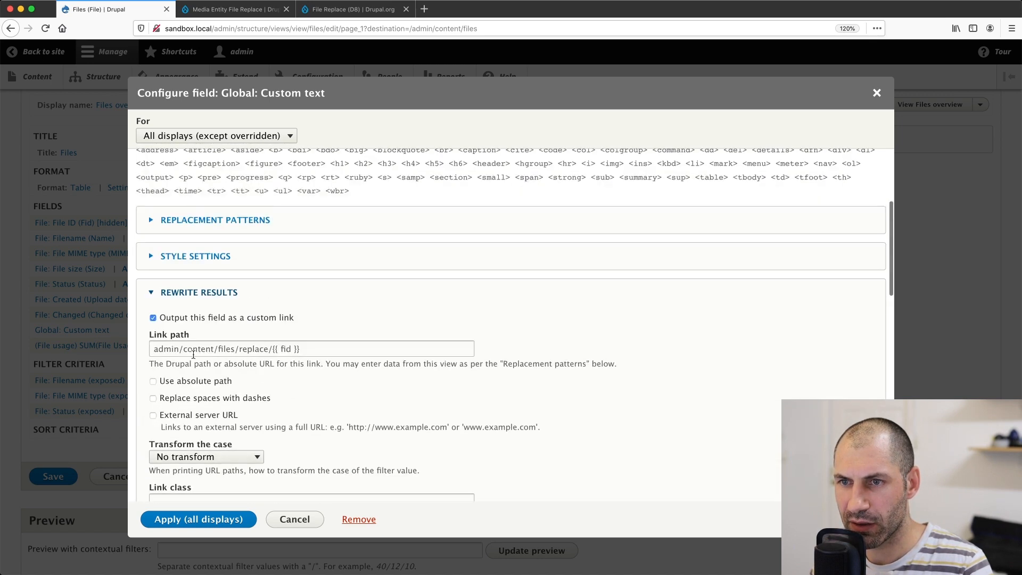
Expand Style Settings and Replacement Patterns and find the {{ fid }} token in the list of available tokens.
click(191, 267)
click(159, 228)
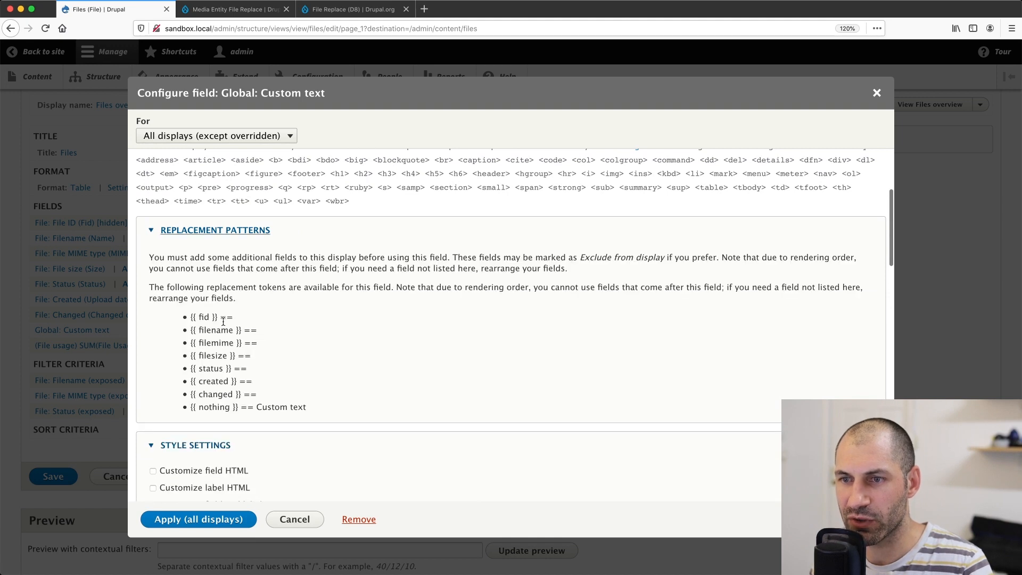
drag(217, 317, 194, 318)
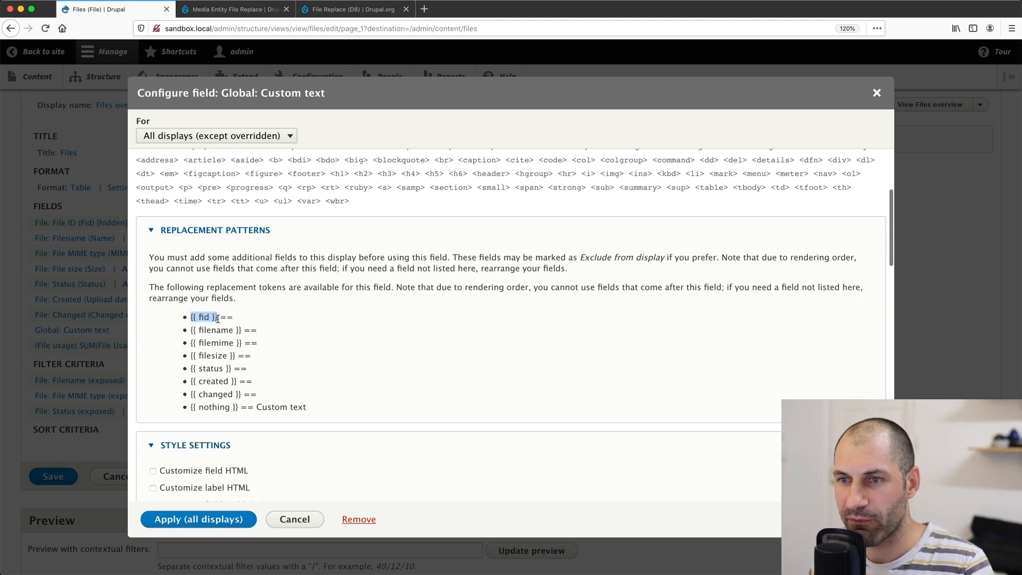
right_click(217, 318)
click(214, 323)
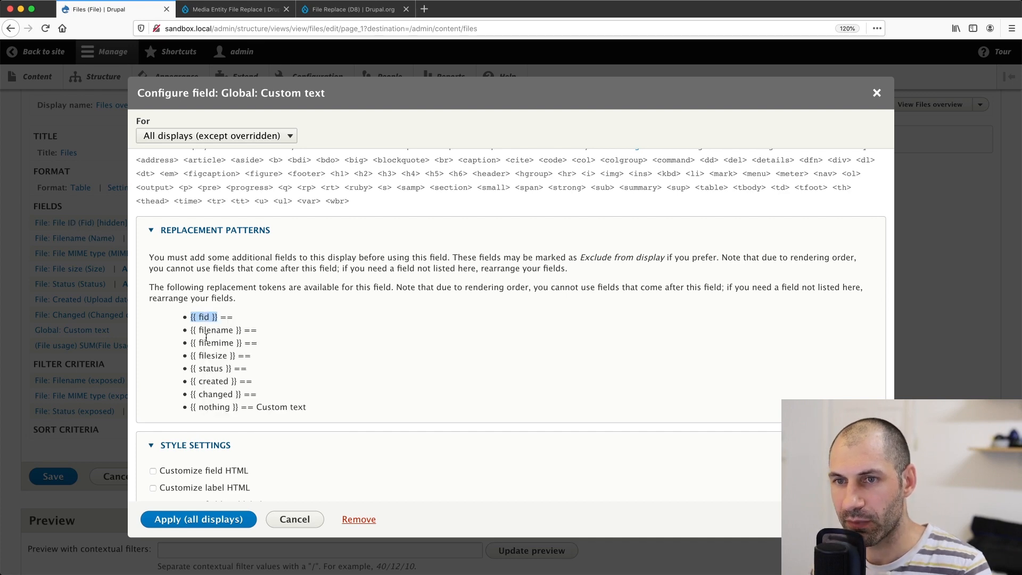
Check the {{ fid }} token at the end of the custom link's path.
scroll(274, 306, down, 6)
drag(305, 300, 271, 302)
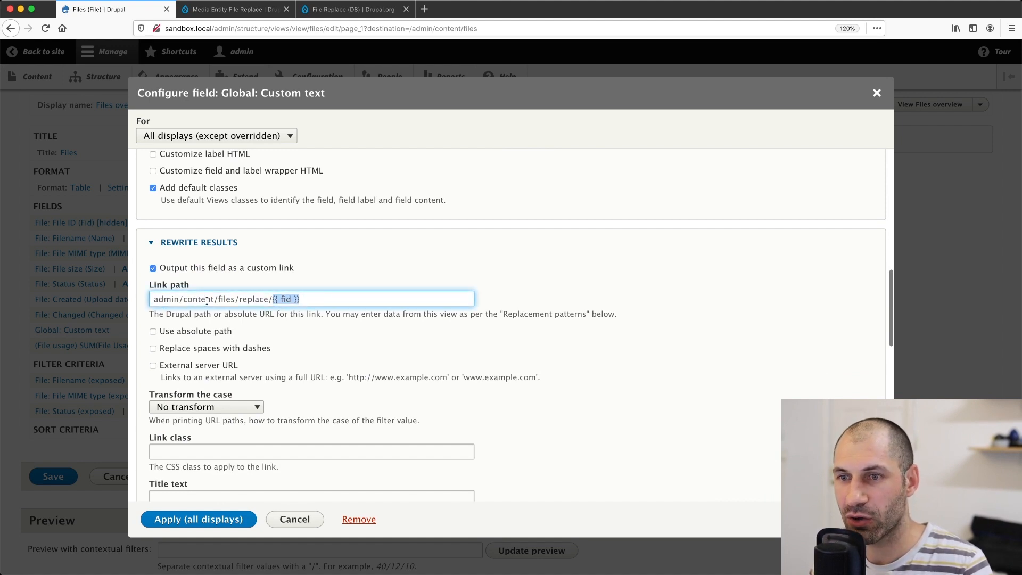
click(275, 304)
drag(273, 300, 302, 299)
click(303, 300)
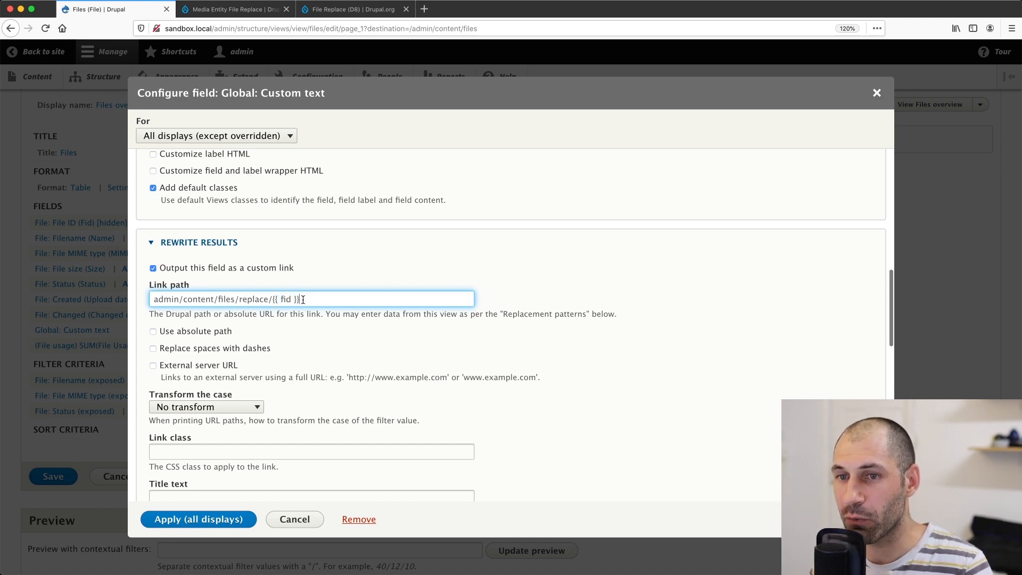
Compare with the {{ fid }} replacement pattern, apply the Custom text settings to all displays and save the Files view.
scroll(217, 258, up, 5)
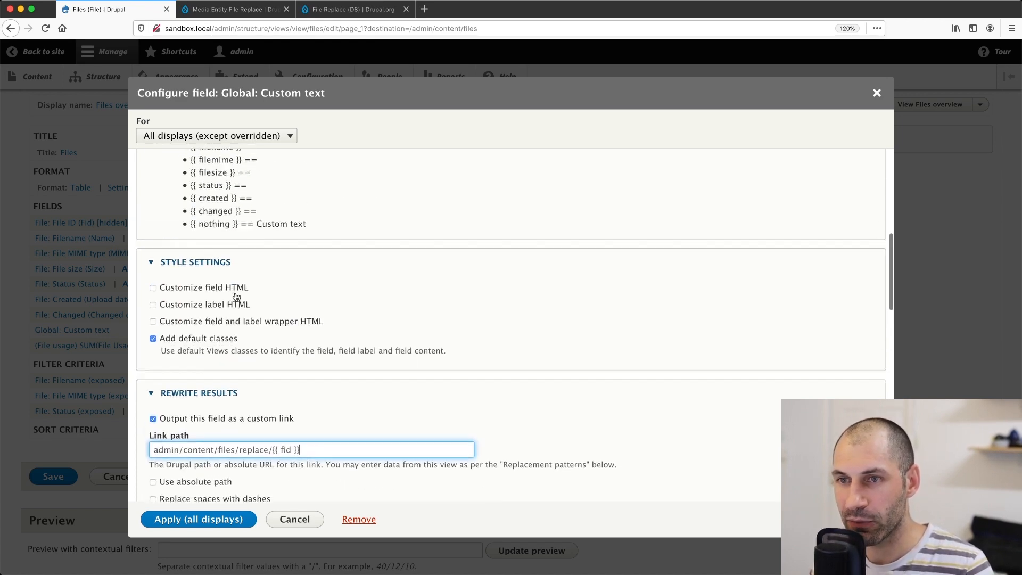
scroll(218, 257, up, 1)
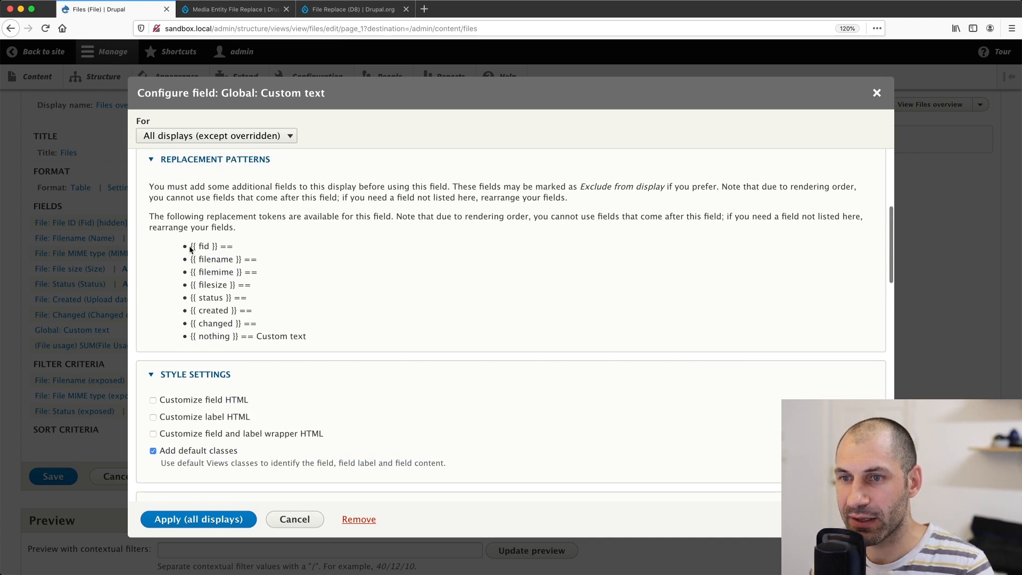
drag(218, 246, 191, 246)
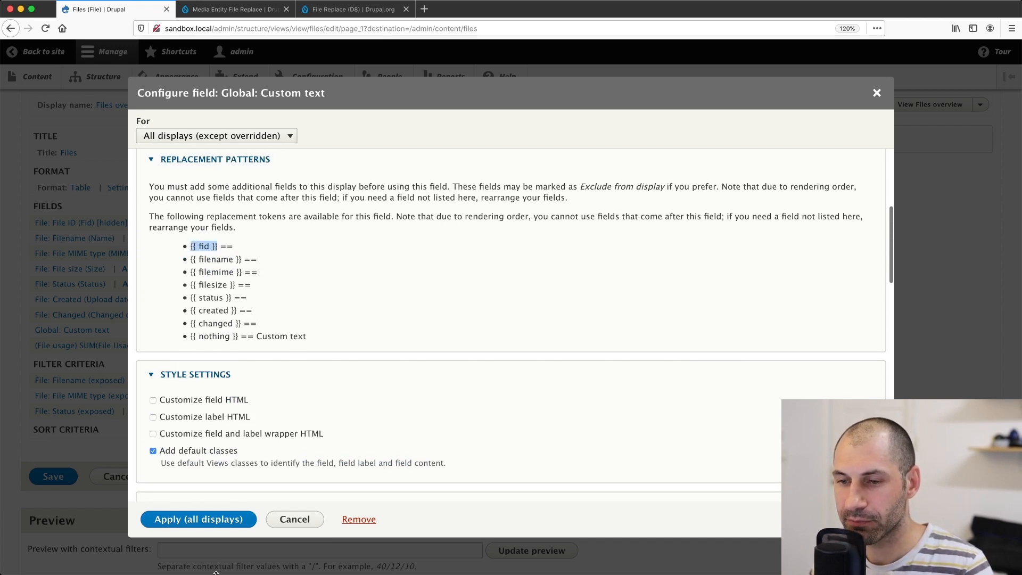
click(207, 520)
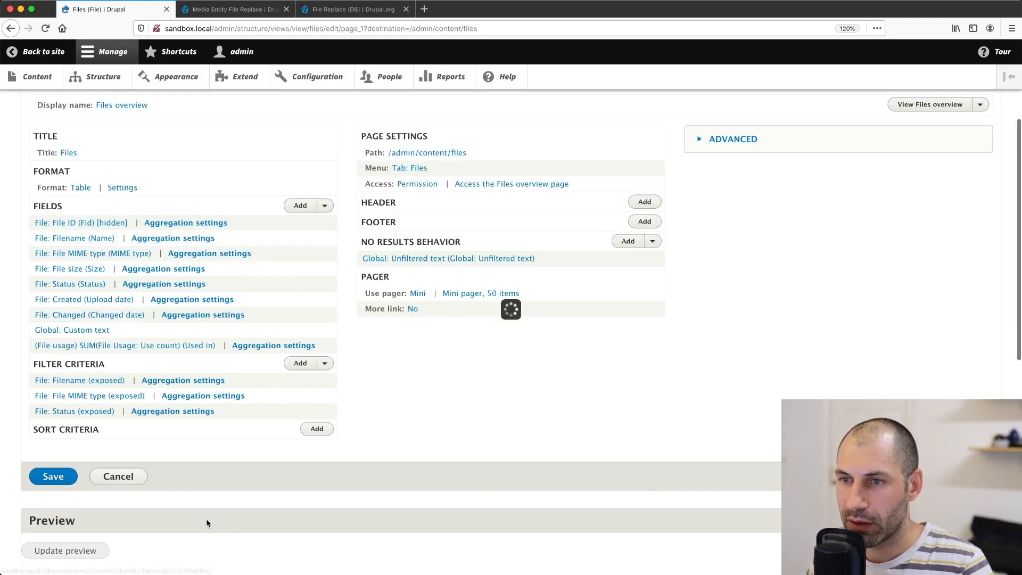
click(59, 478)
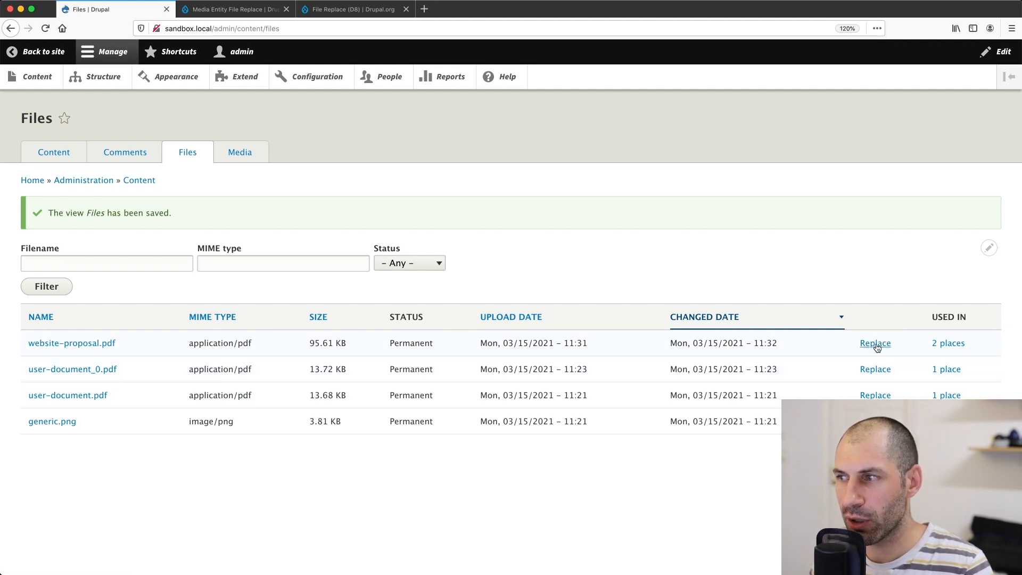
Open the Replace link of website-proposal.pdf, check the file ID in the page address and return to the Files overview.
click(876, 343)
click(311, 28)
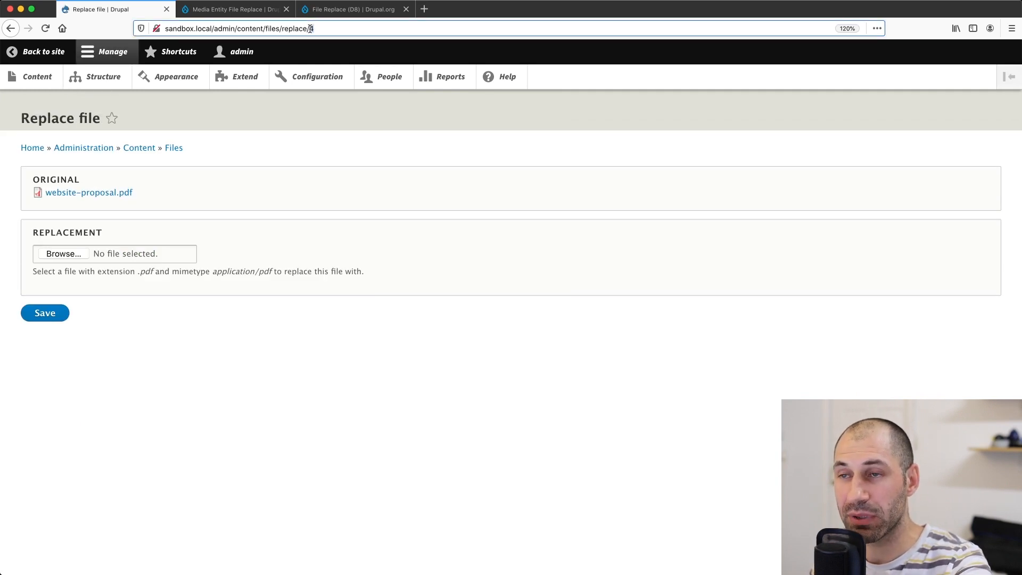
double_click(311, 28)
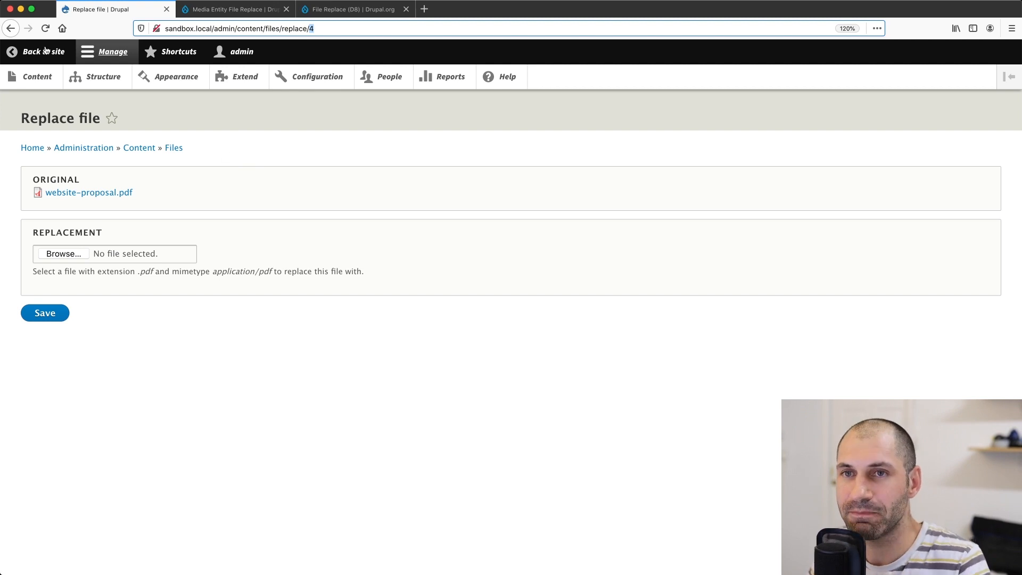
click(11, 29)
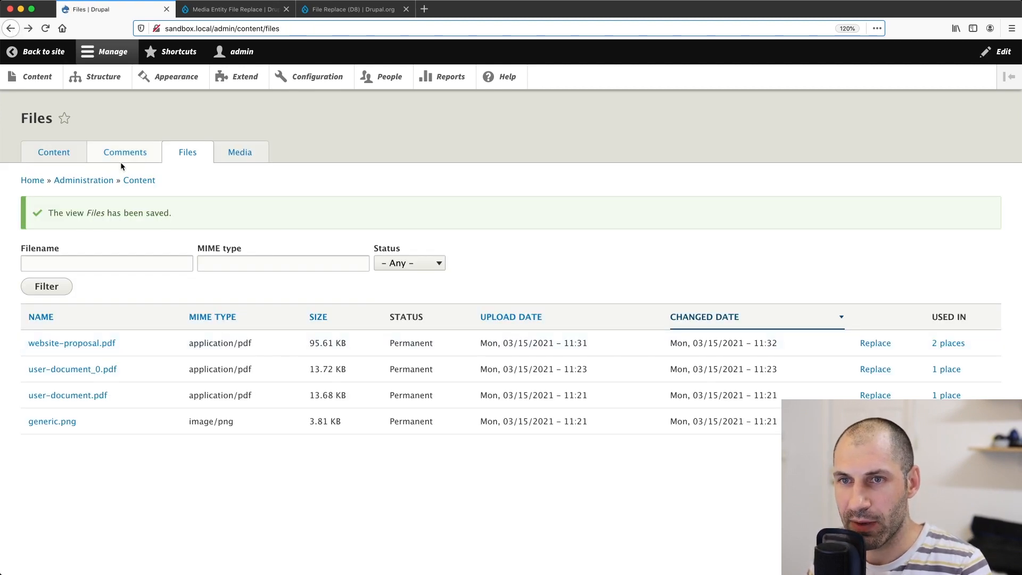
Open the website-proposal.pdf media item, view its current PDF to check the version, and return to the Media overview.
click(233, 153)
scroll(258, 426, down, 2)
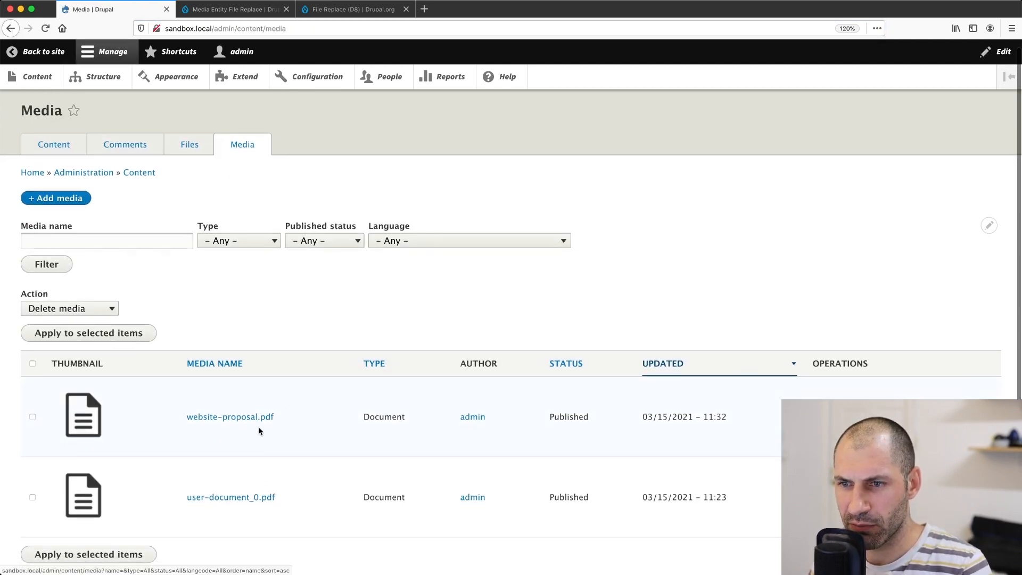
click(231, 373)
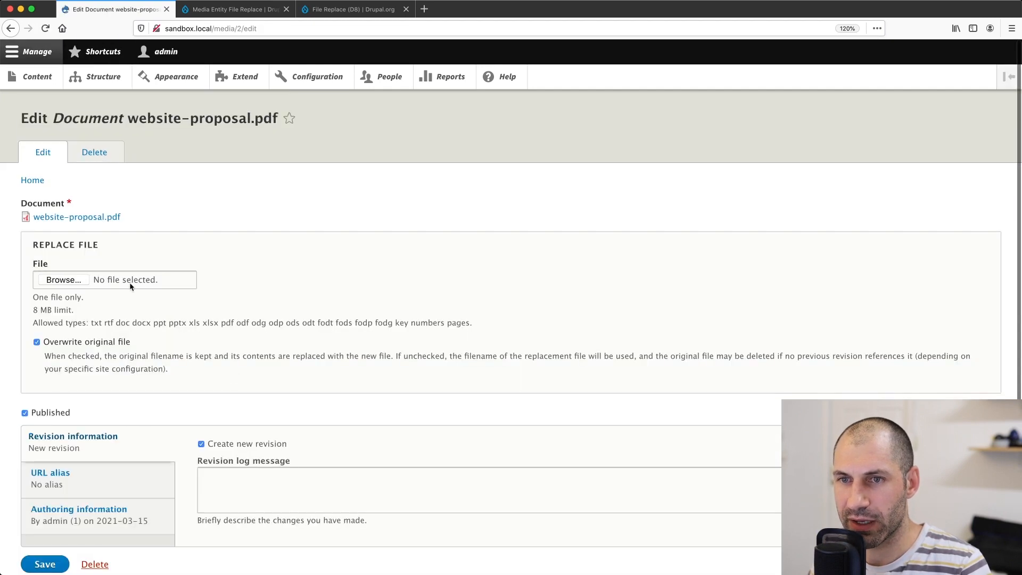
click(108, 216)
scroll(215, 171, down, 3)
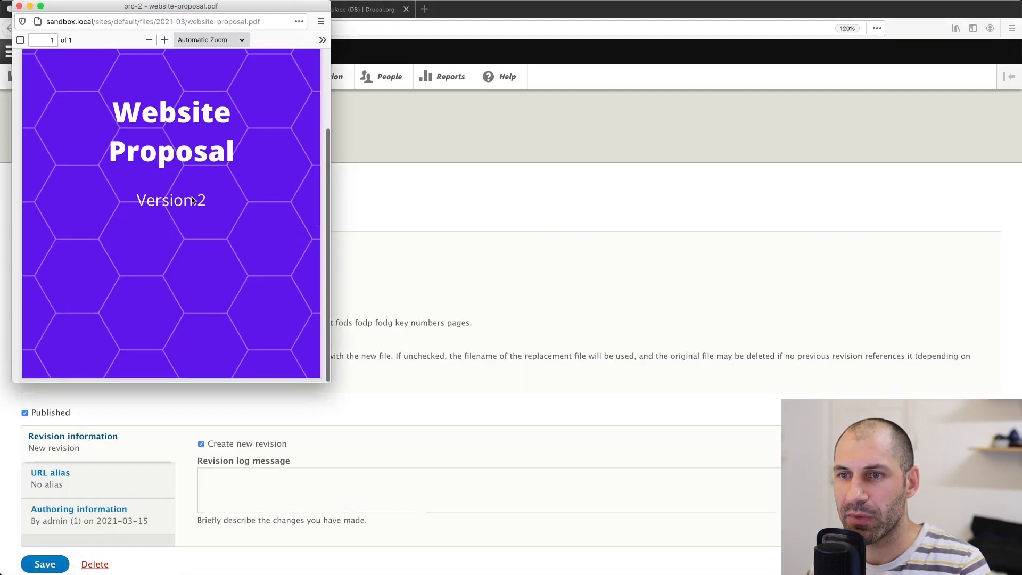
click(19, 8)
click(10, 28)
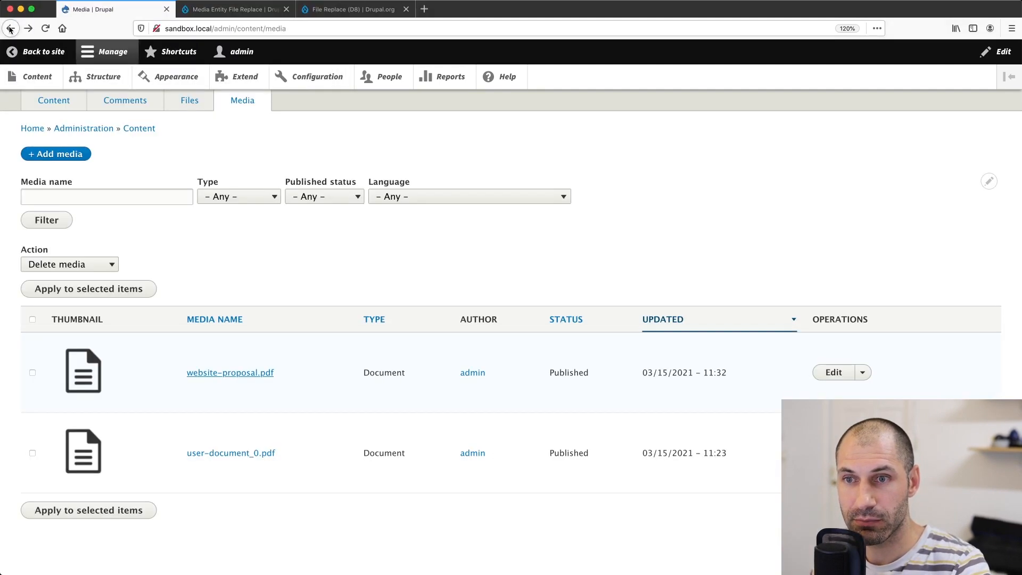
Open the Replace page for website-proposal.pdf from the Files overview and preview the website-proposal.pdf in the v3 folder.
click(191, 102)
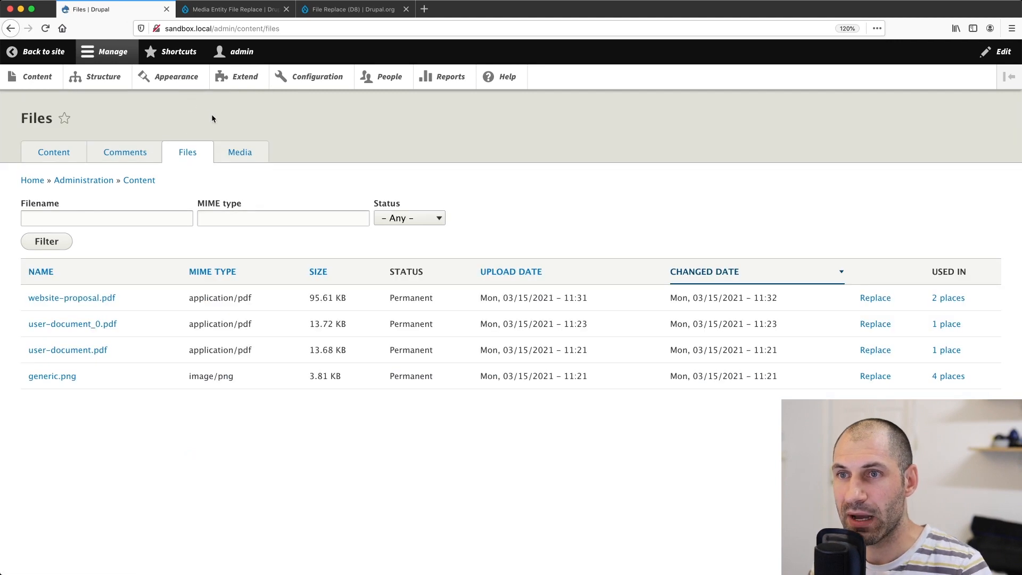
click(881, 302)
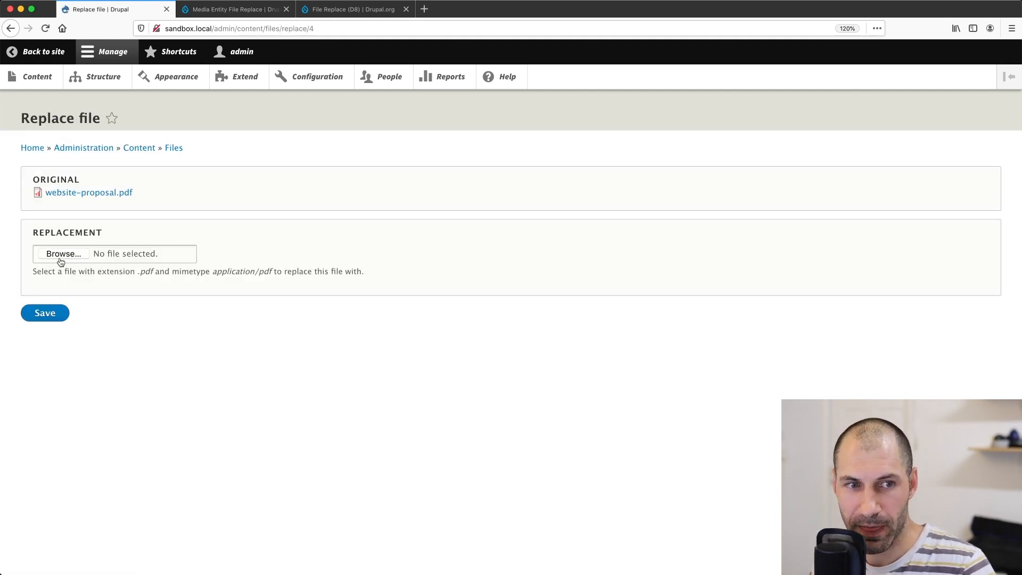
click(62, 255)
click(481, 210)
click(516, 222)
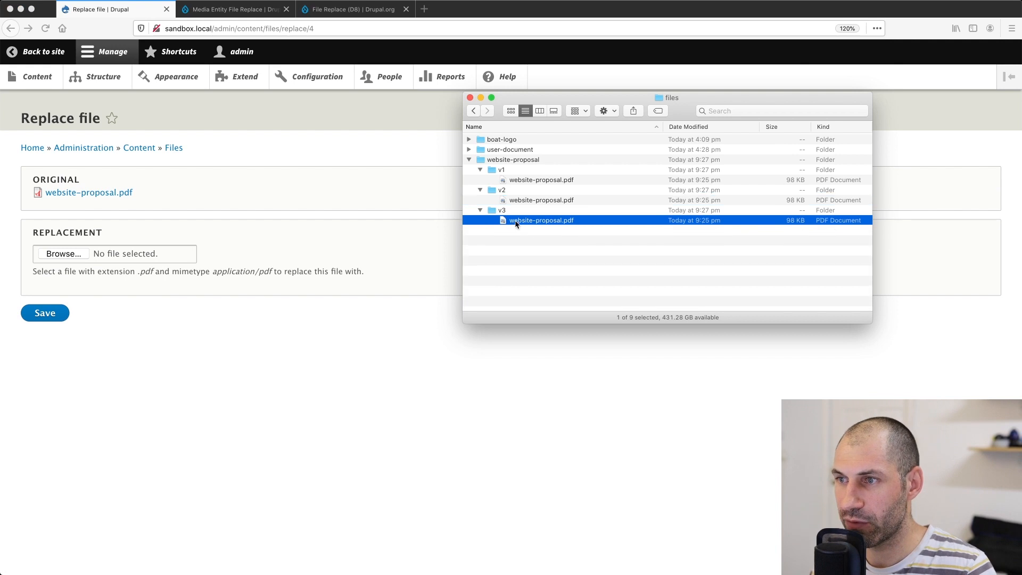
key(space)
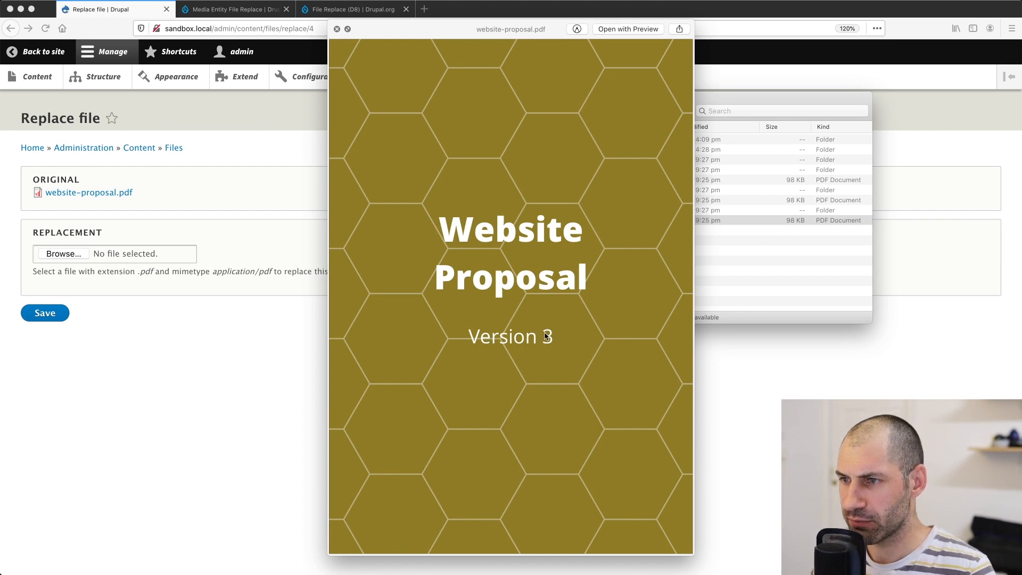
key(space)
Set the v3 folder's website-proposal.pdf as the replacement file and save the replacement.
drag(538, 221, 71, 257)
click(93, 329)
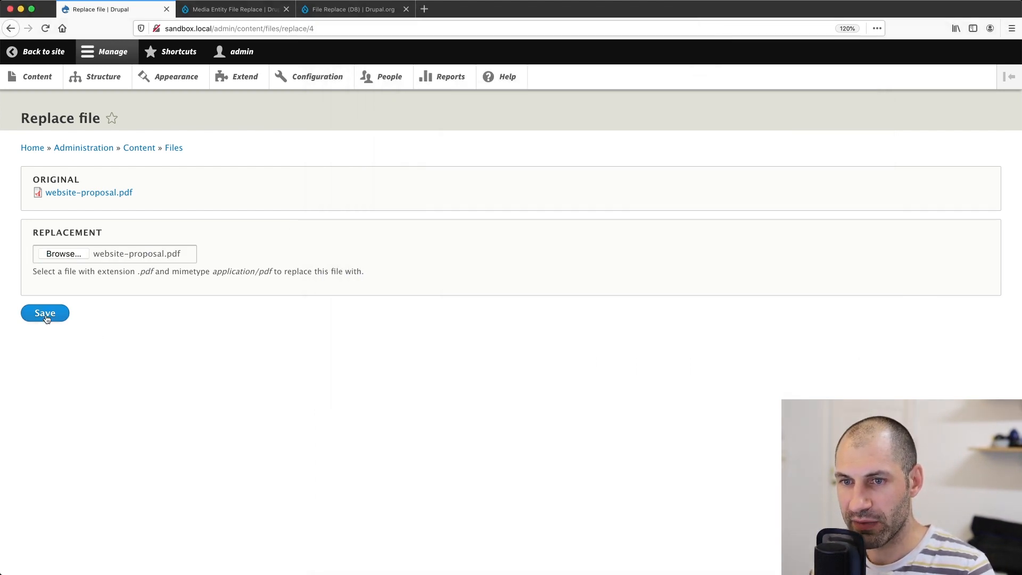
click(46, 315)
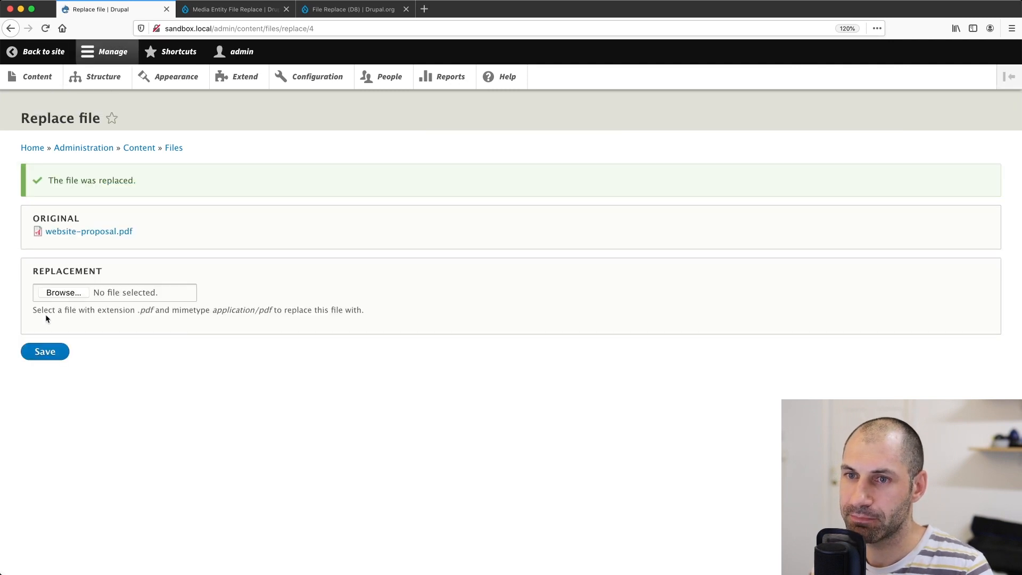
Open the original website-proposal.pdf in a new tab, reload it to check the replaced version, and close the tab.
super+click(82, 232)
click(244, 15)
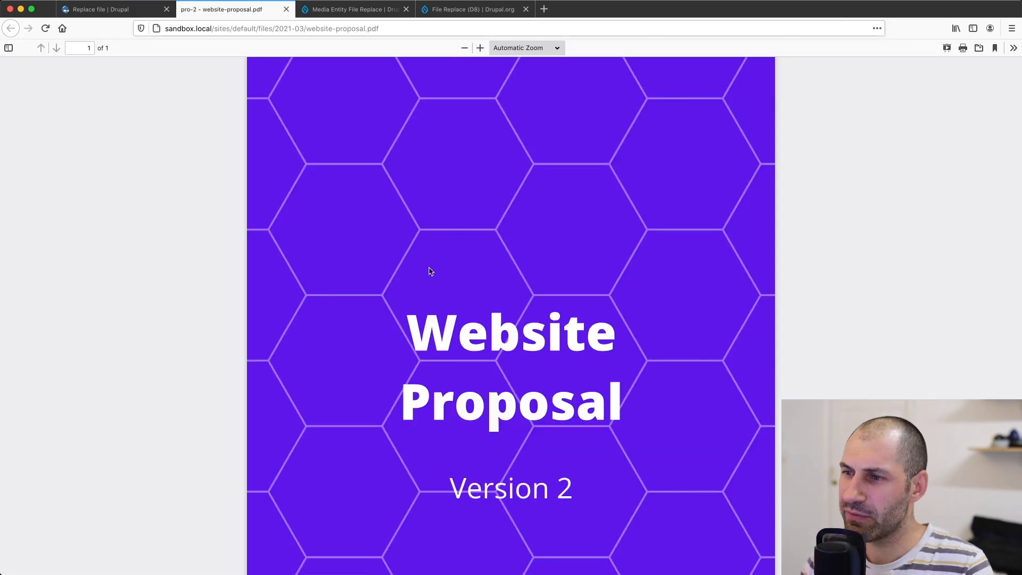
key(super+r)
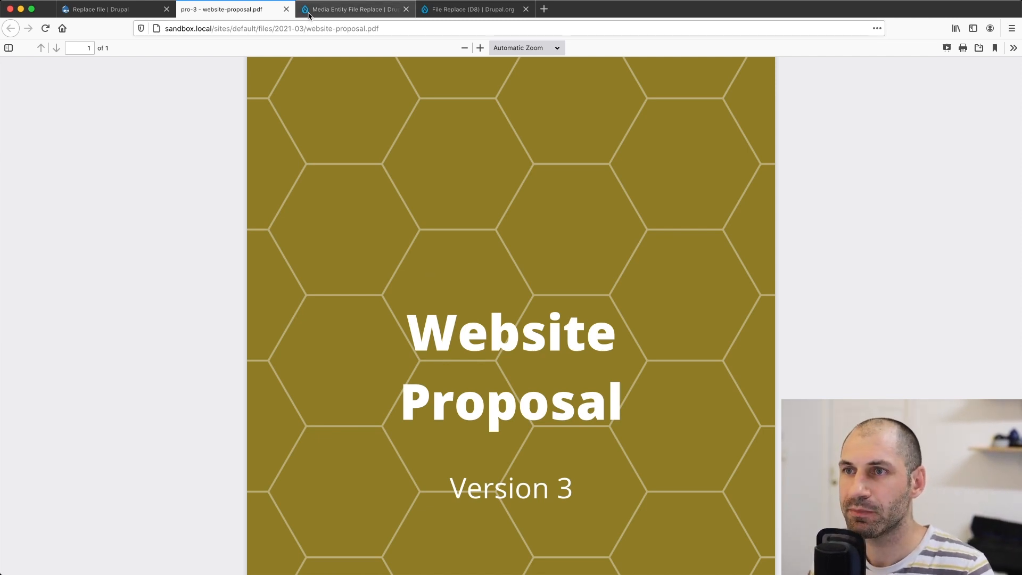
click(286, 9)
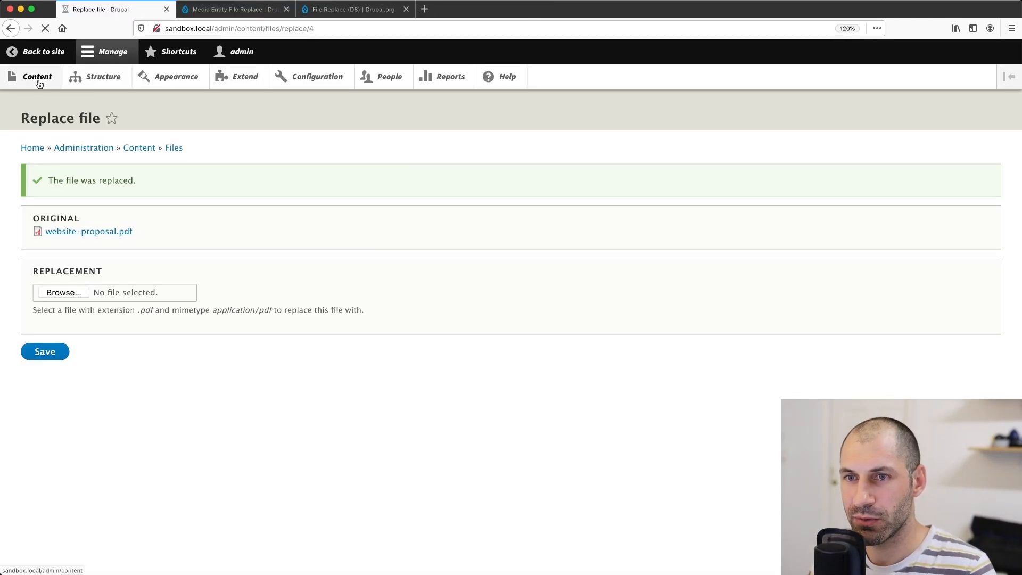
Open the website-proposal.pdf media item from the Media overview and view its document to check the version.
click(38, 76)
click(257, 159)
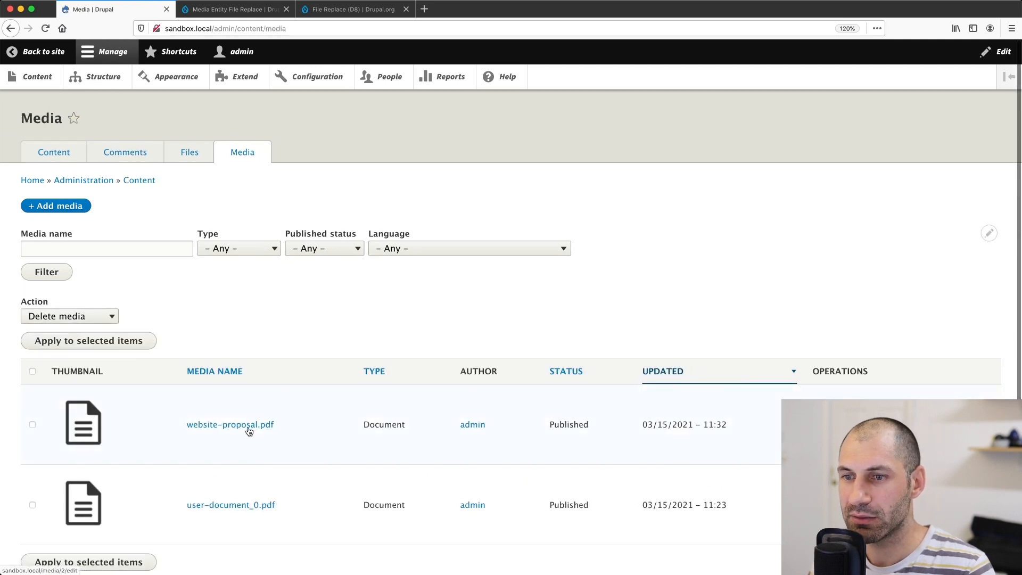
click(248, 425)
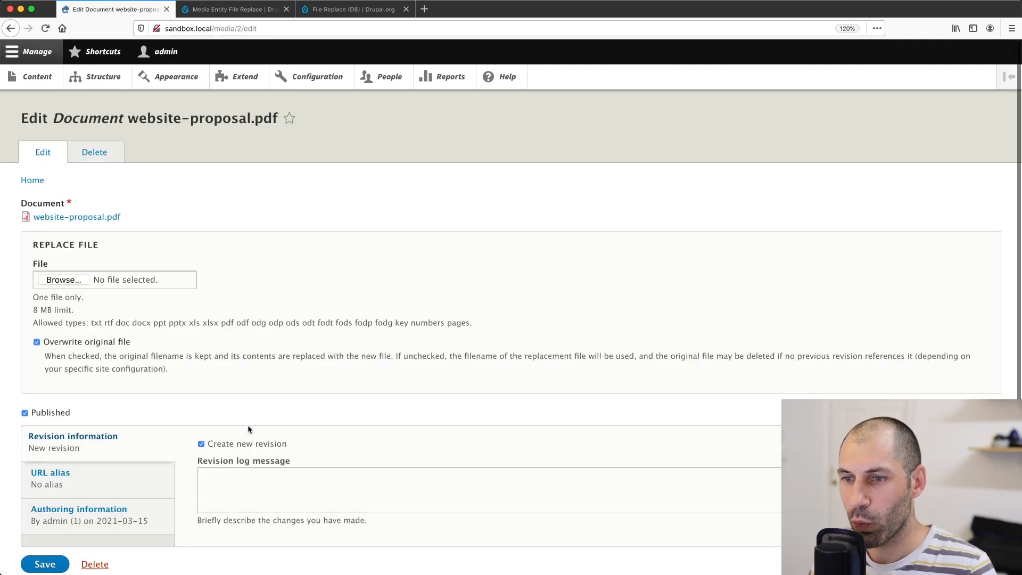
click(72, 217)
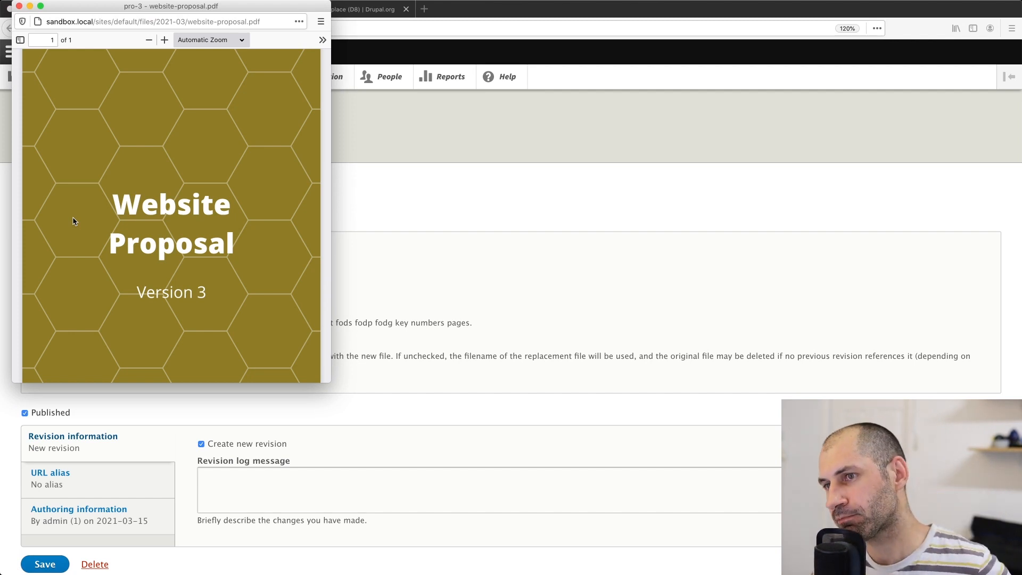
scroll(197, 290, down, 3)
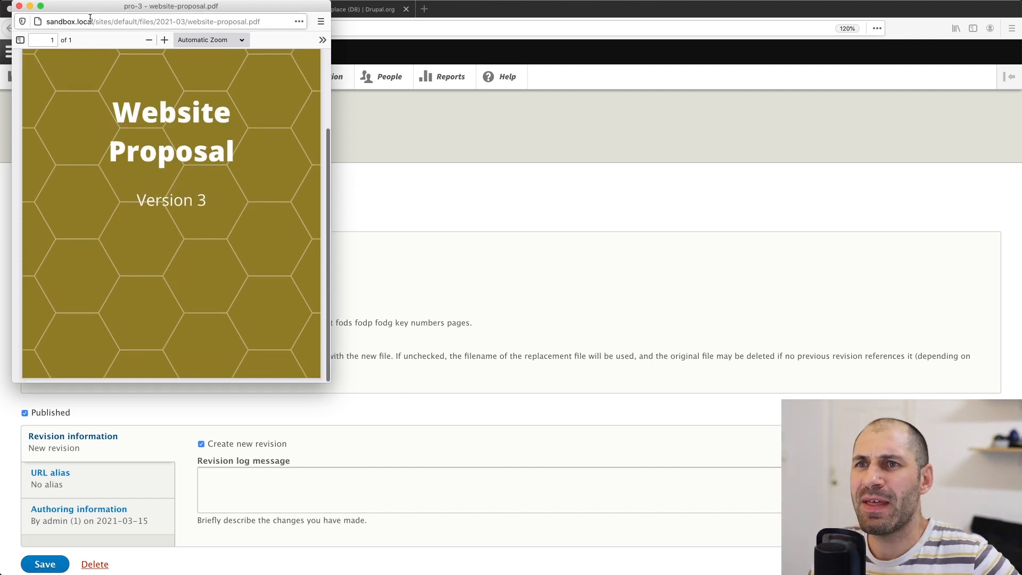
Leave the PDF preview and review the Media Entity File Replace and File Replace (D8) project pages on Drupal.org.
drag(93, 8, 427, 52)
click(235, 25)
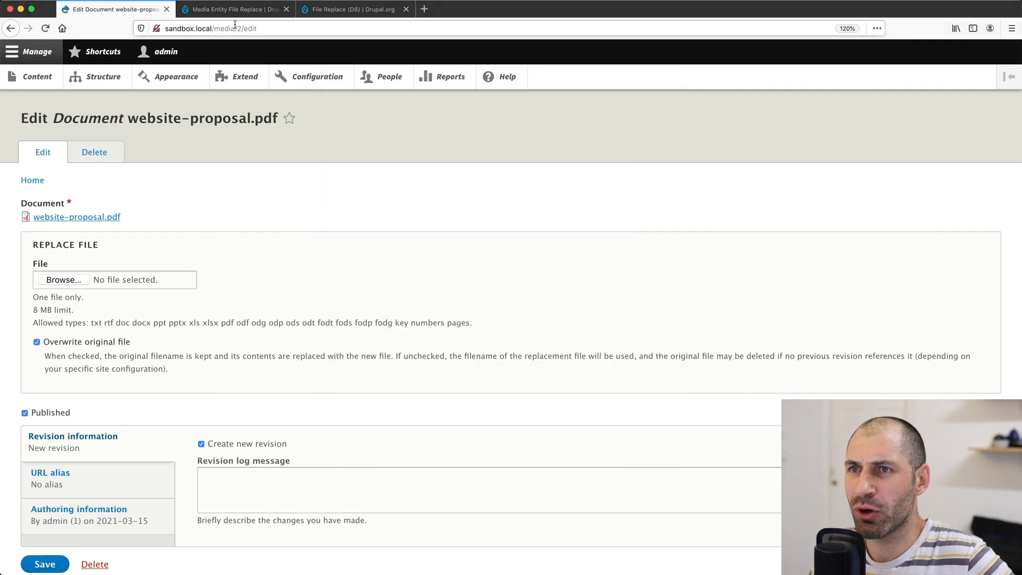
click(235, 9)
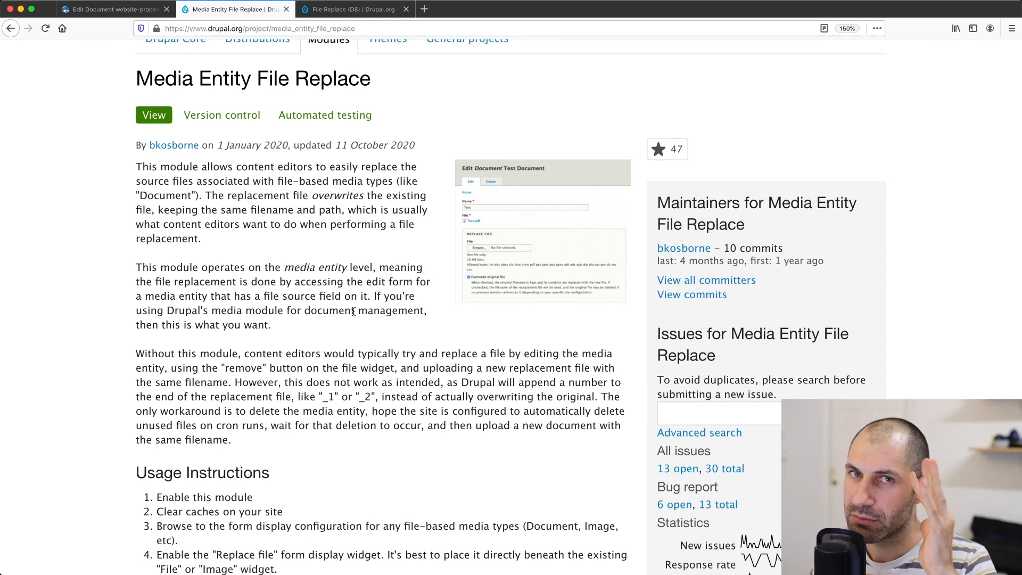
click(378, 9)
click(406, 302)
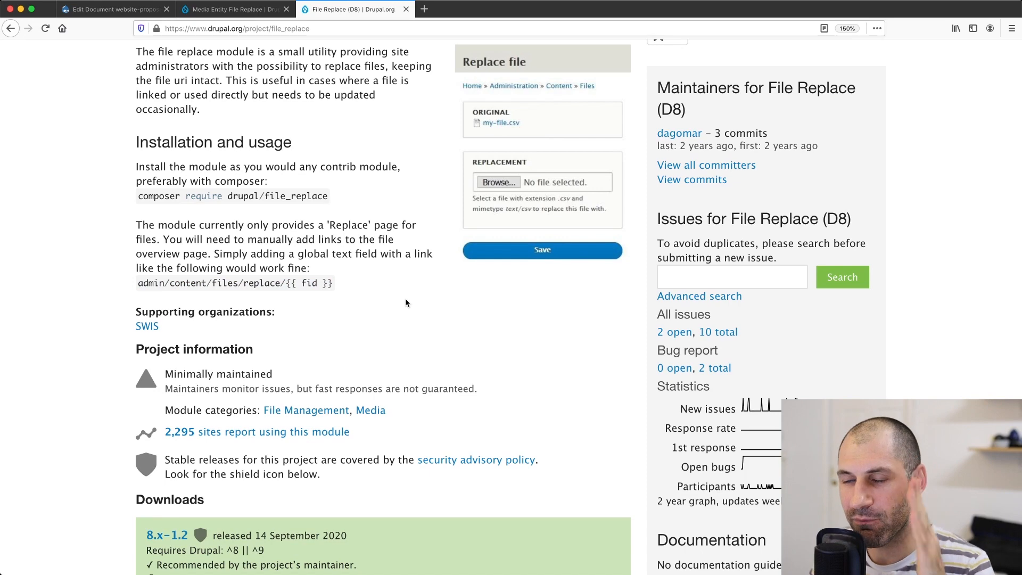
scroll(406, 303, up, 5)
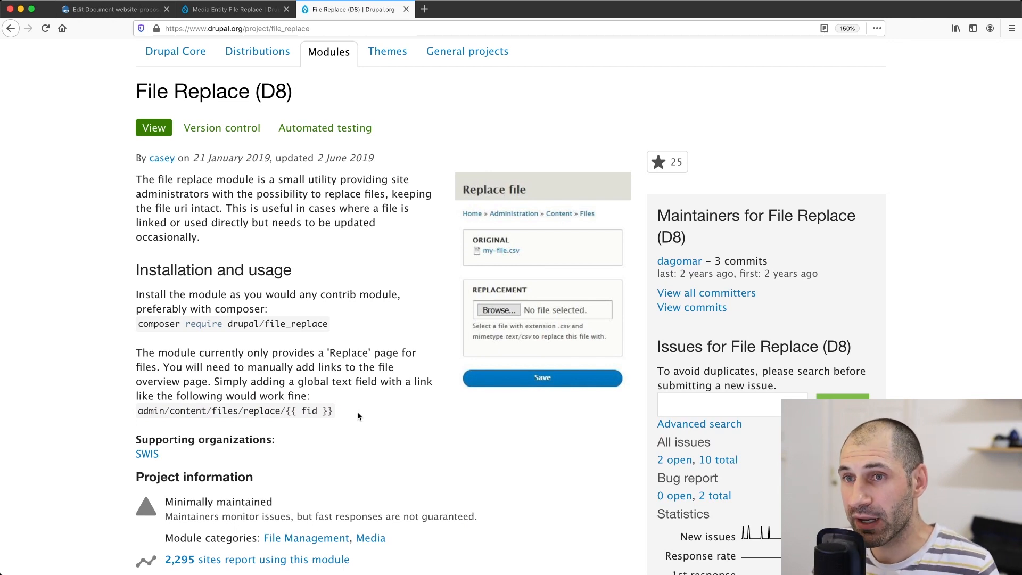
Return to the sandbox site, open the creation form for a new Article and look at its Image upload field.
click(118, 8)
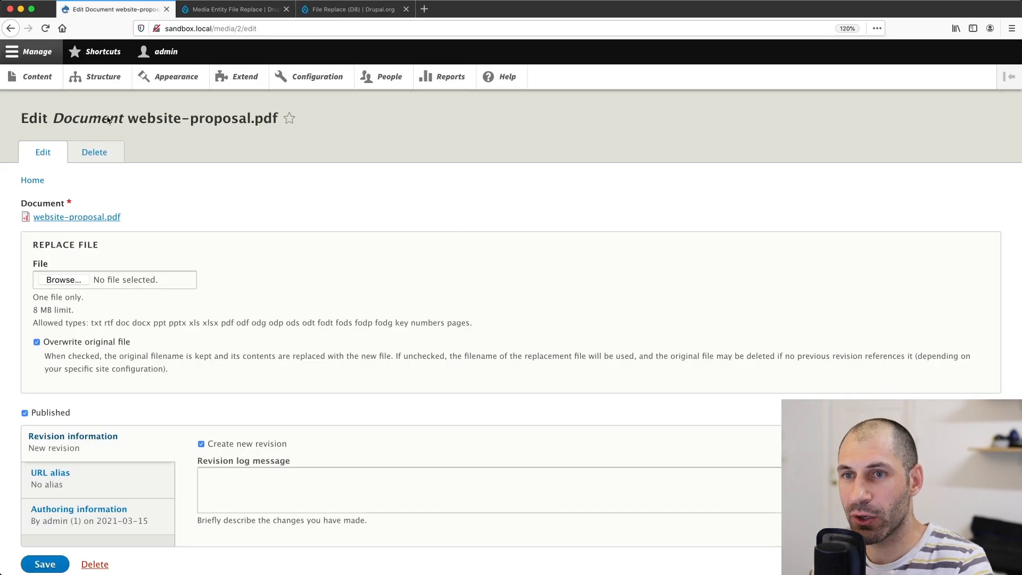
click(53, 77)
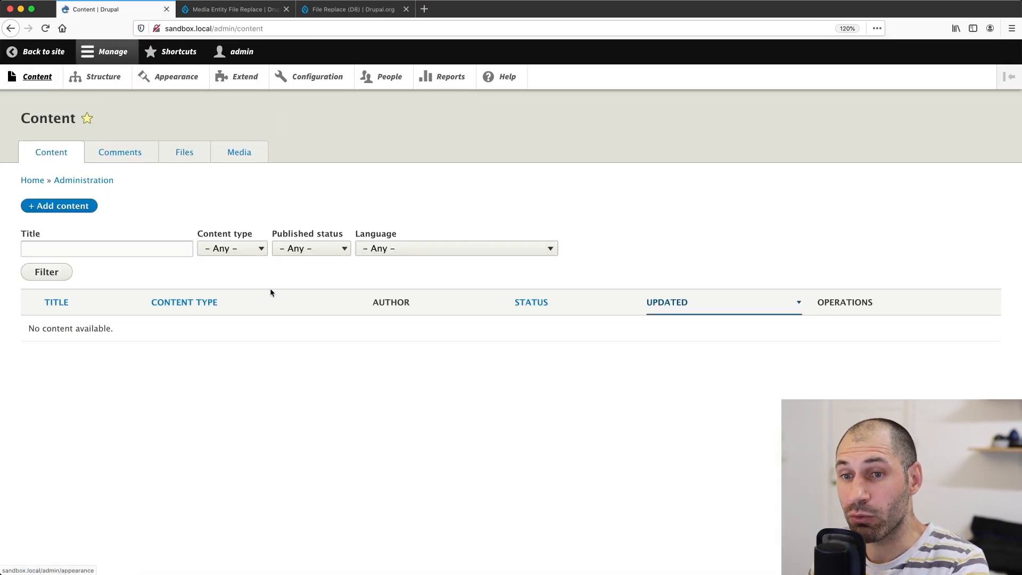
click(74, 206)
click(53, 175)
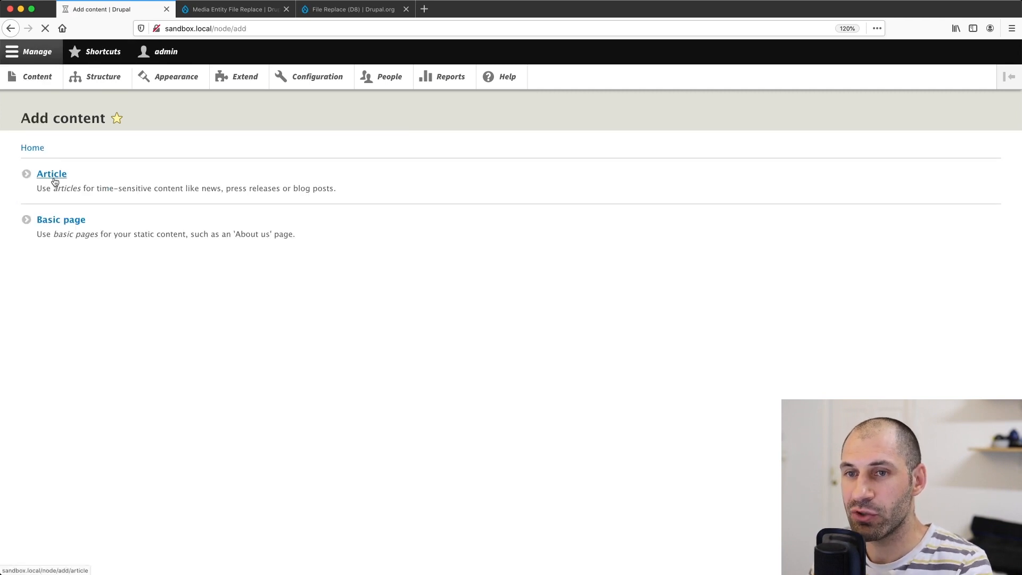
scroll(152, 307, down, 3)
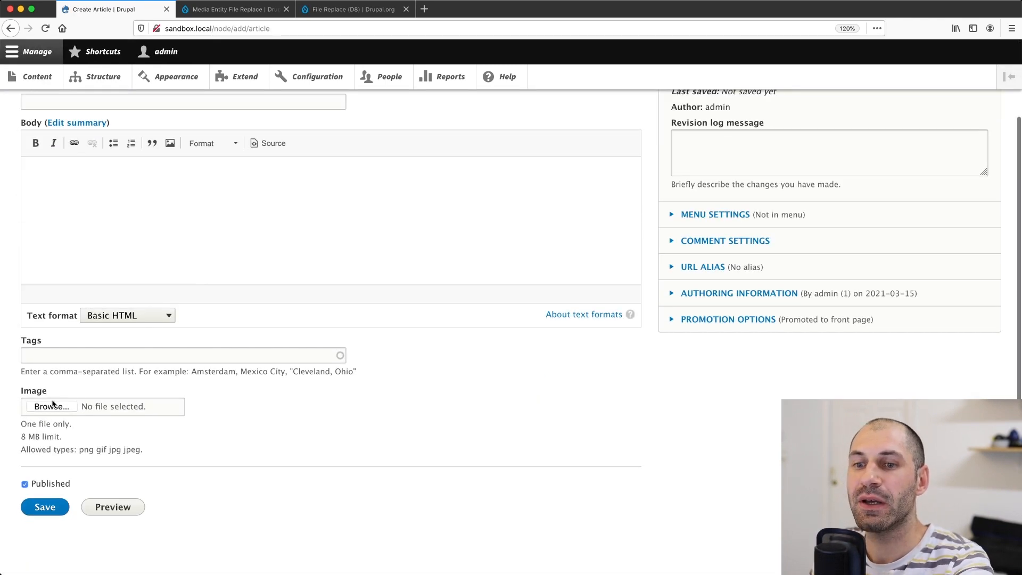